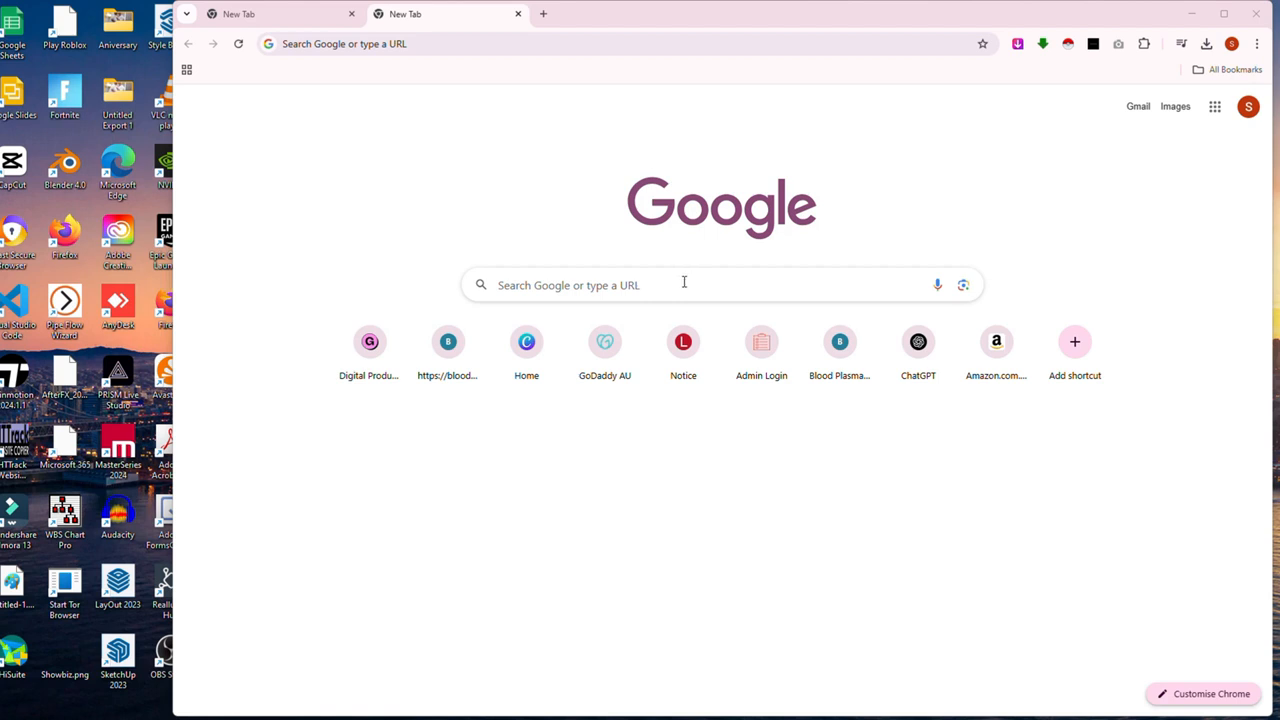
# Step: Search Google for 'Flutter' and open the official Flutter site from the results
pyautogui.click(684, 282)
pyautogui.write('Flutte')
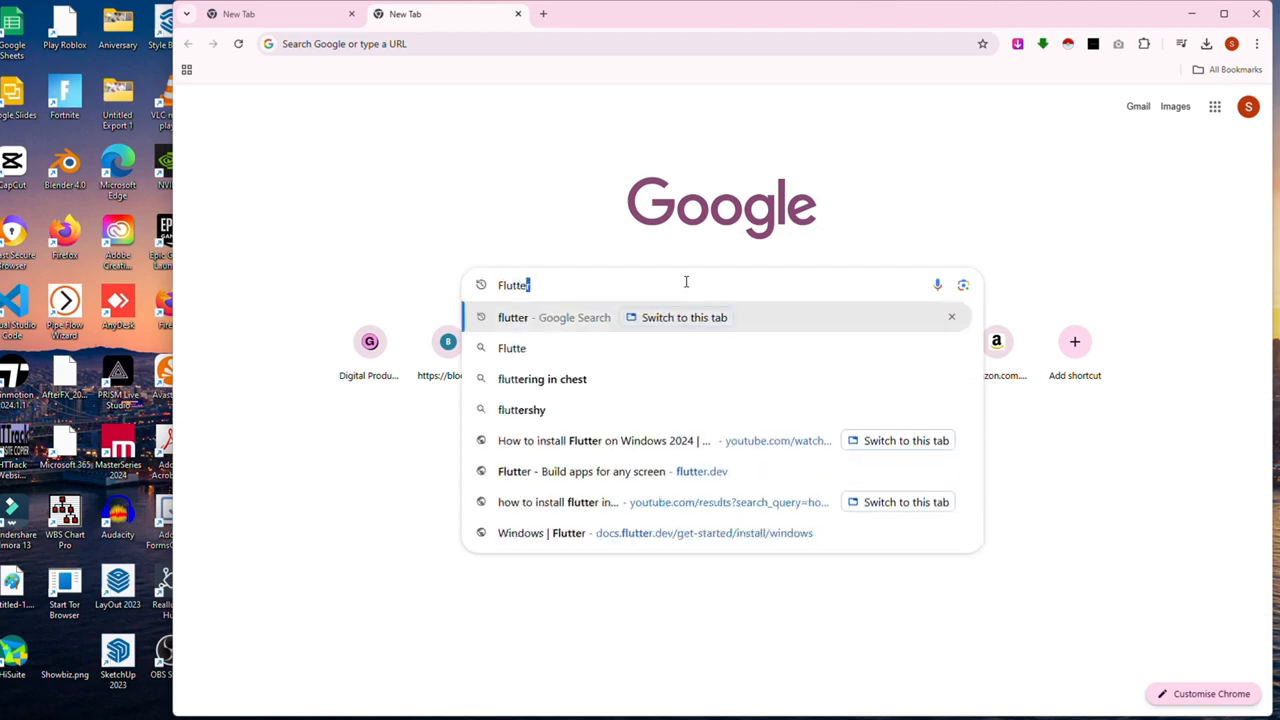
pyautogui.write('r')
pyautogui.press('Return')
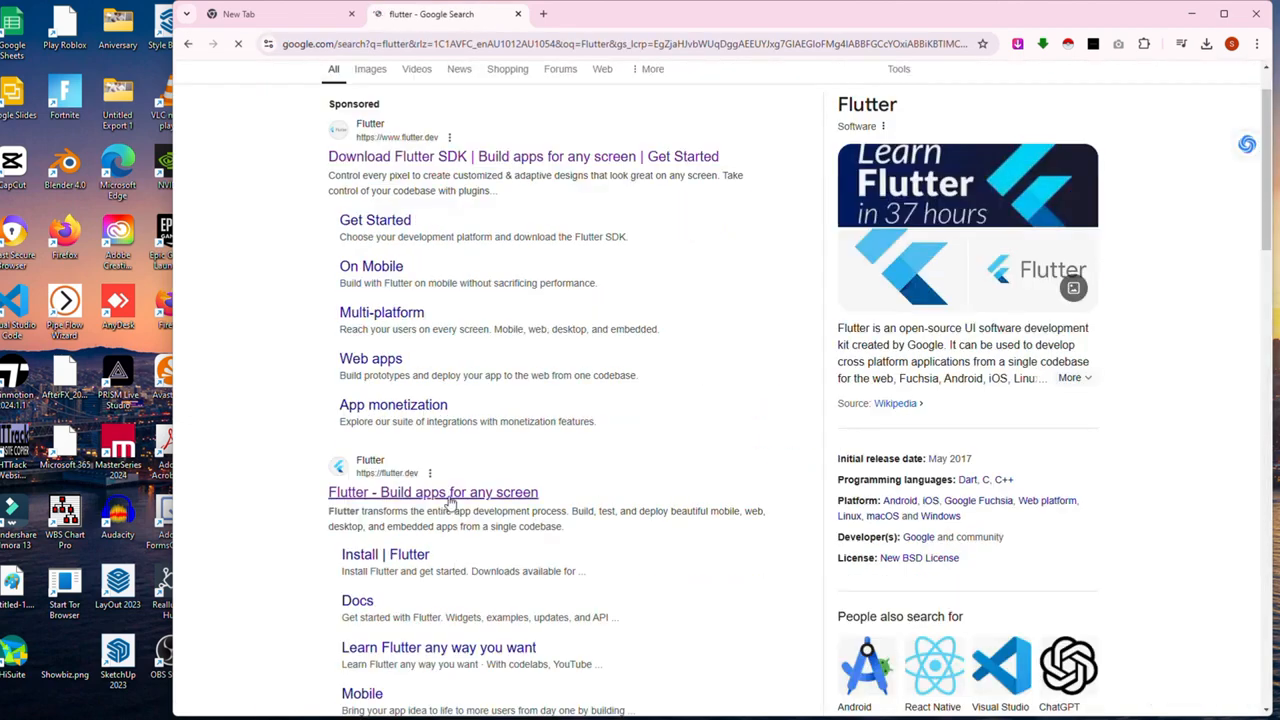
pyautogui.click(448, 496)
# Step: Open the Windows > Android 'Start building Flutter Android apps' guide and read its system requirements
pyautogui.click(1166, 126)
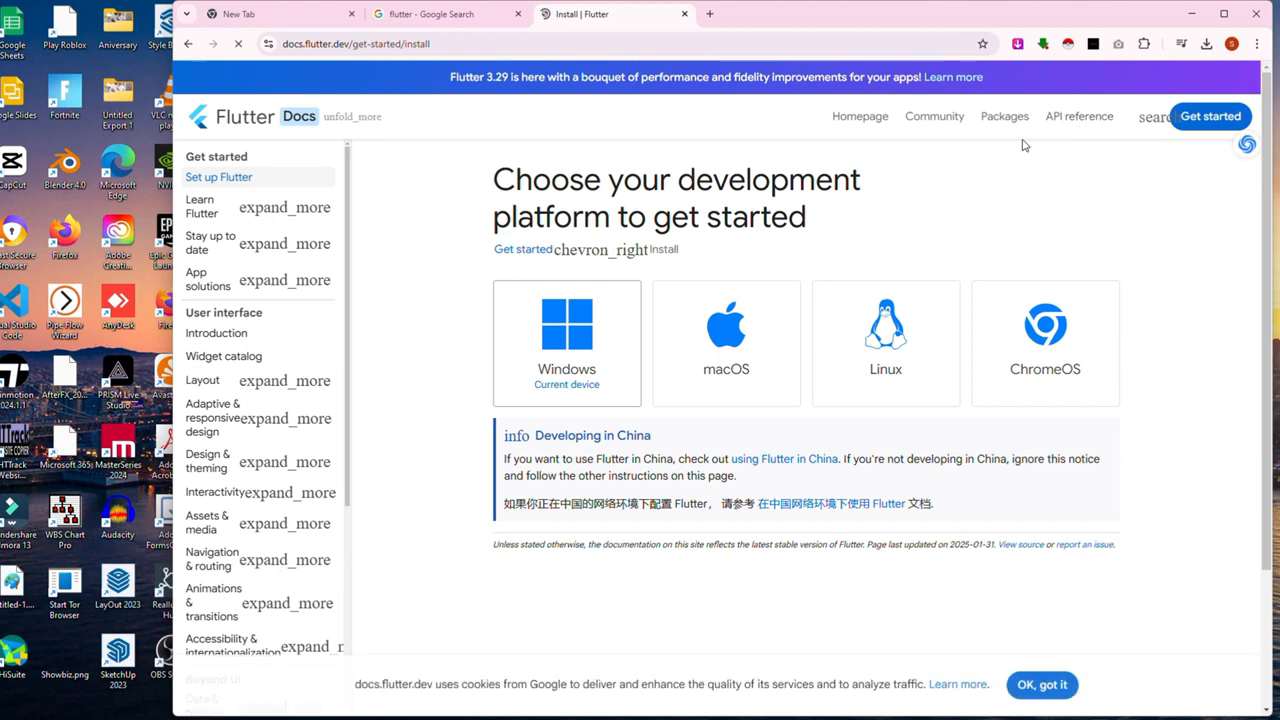
pyautogui.click(567, 335)
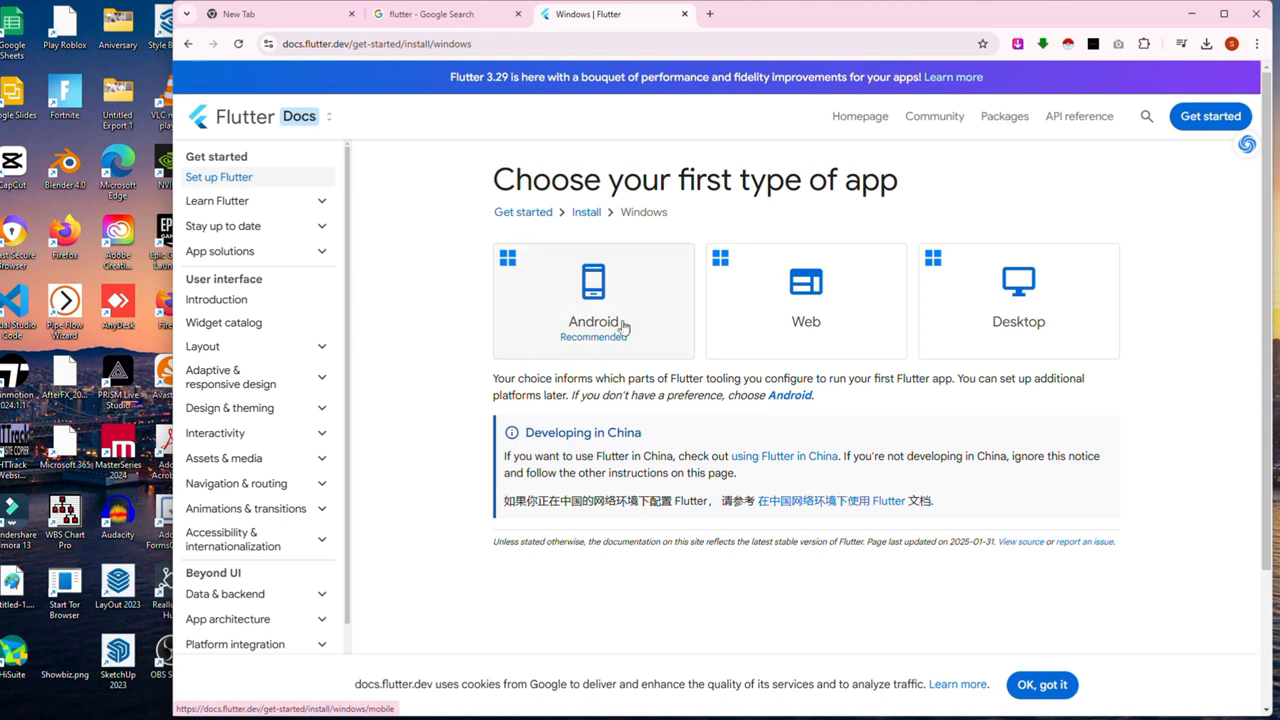
pyautogui.click(586, 304)
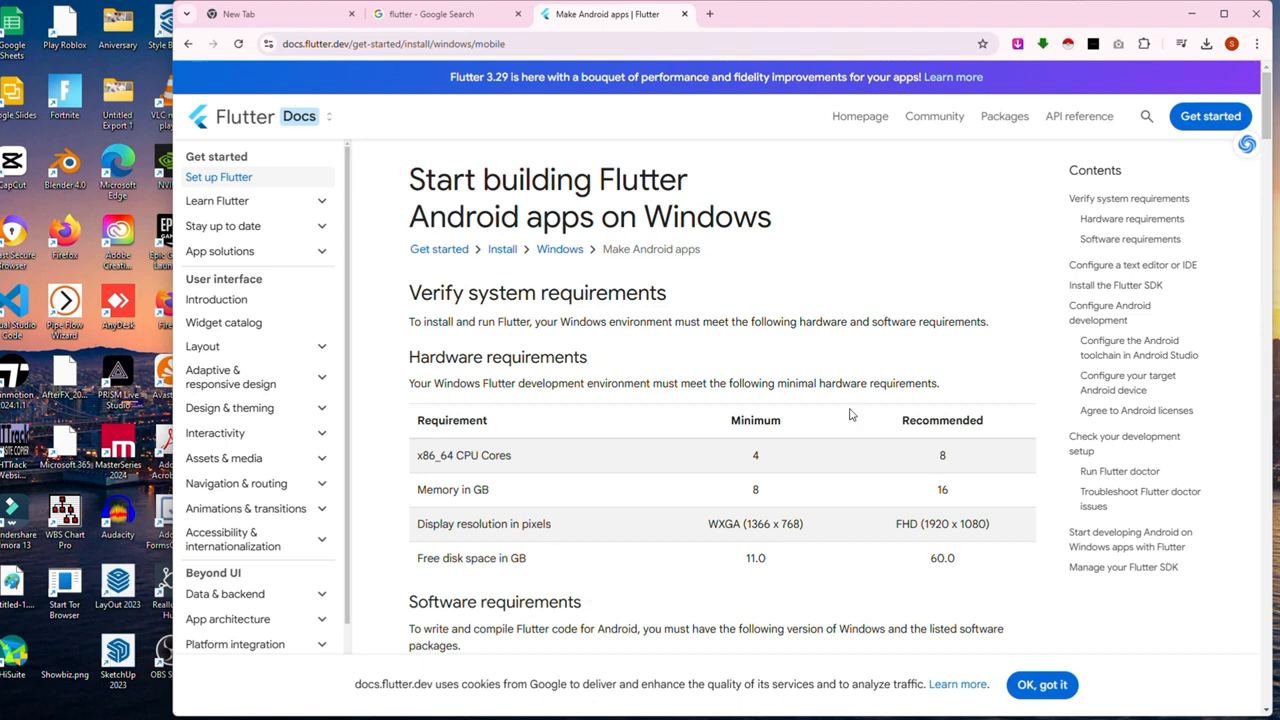
pyautogui.moveTo(403, 357); pyautogui.dragTo(626, 362)
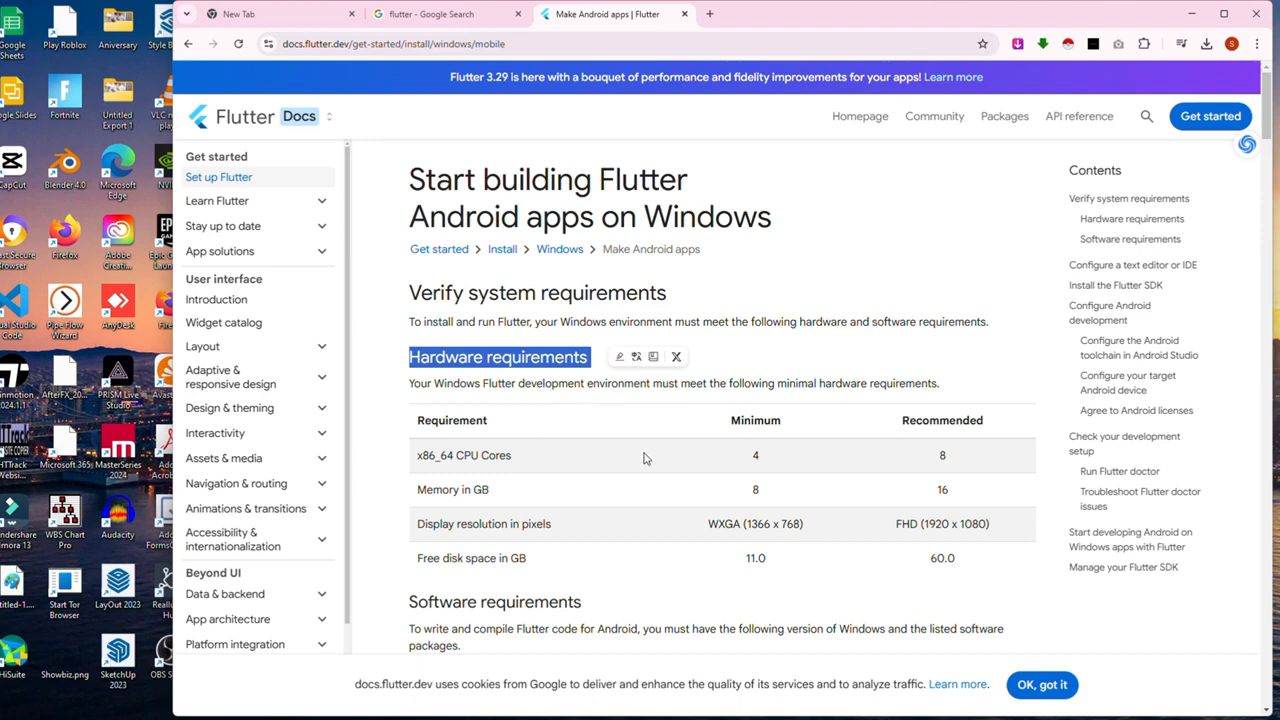
pyautogui.scroll(-8, 820, 500)
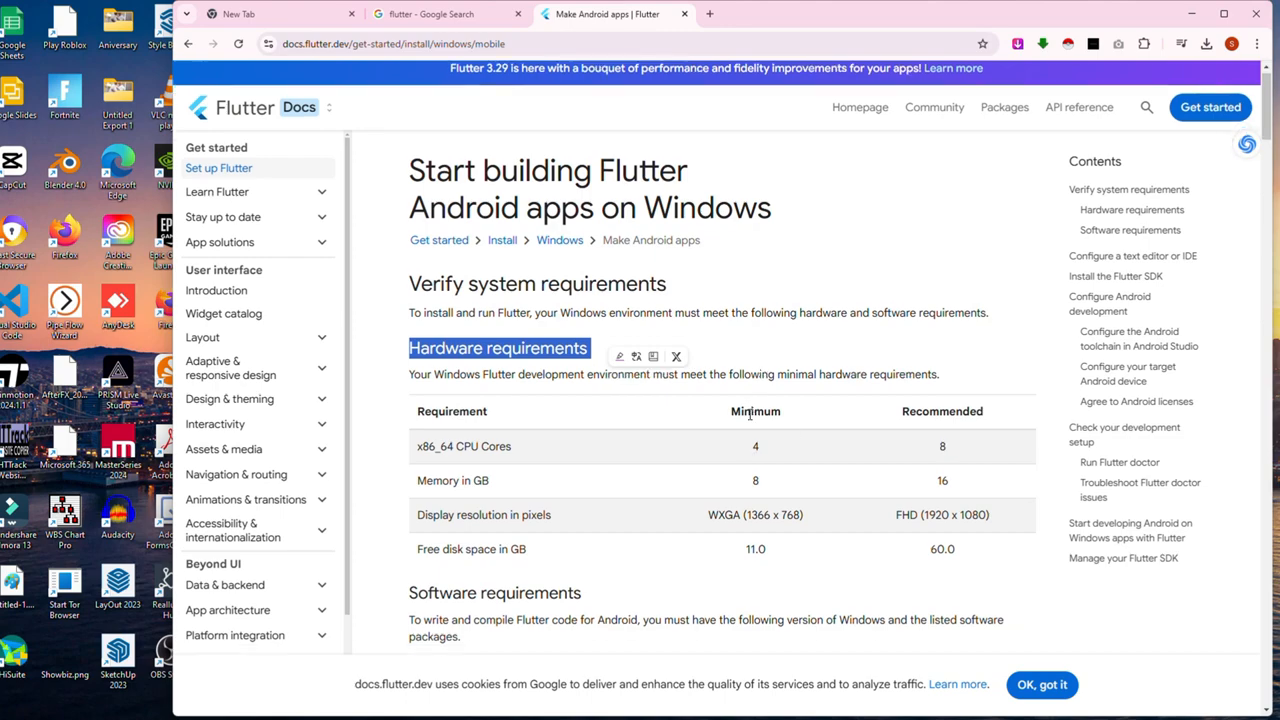
pyautogui.scroll(-5, 897, 616)
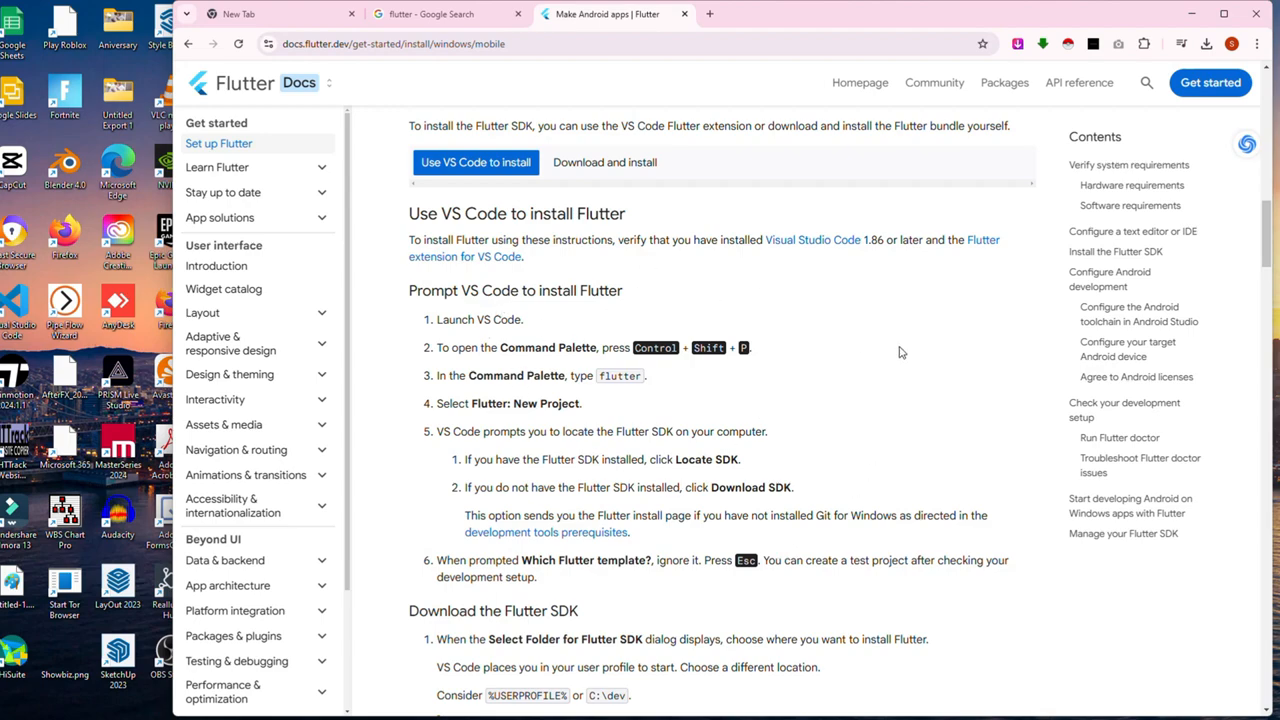
# Step: Download flutter_windows_3.29.0-stable.zip from the Download and install tab and check its progress
pyautogui.scroll(-7, 740, 372)
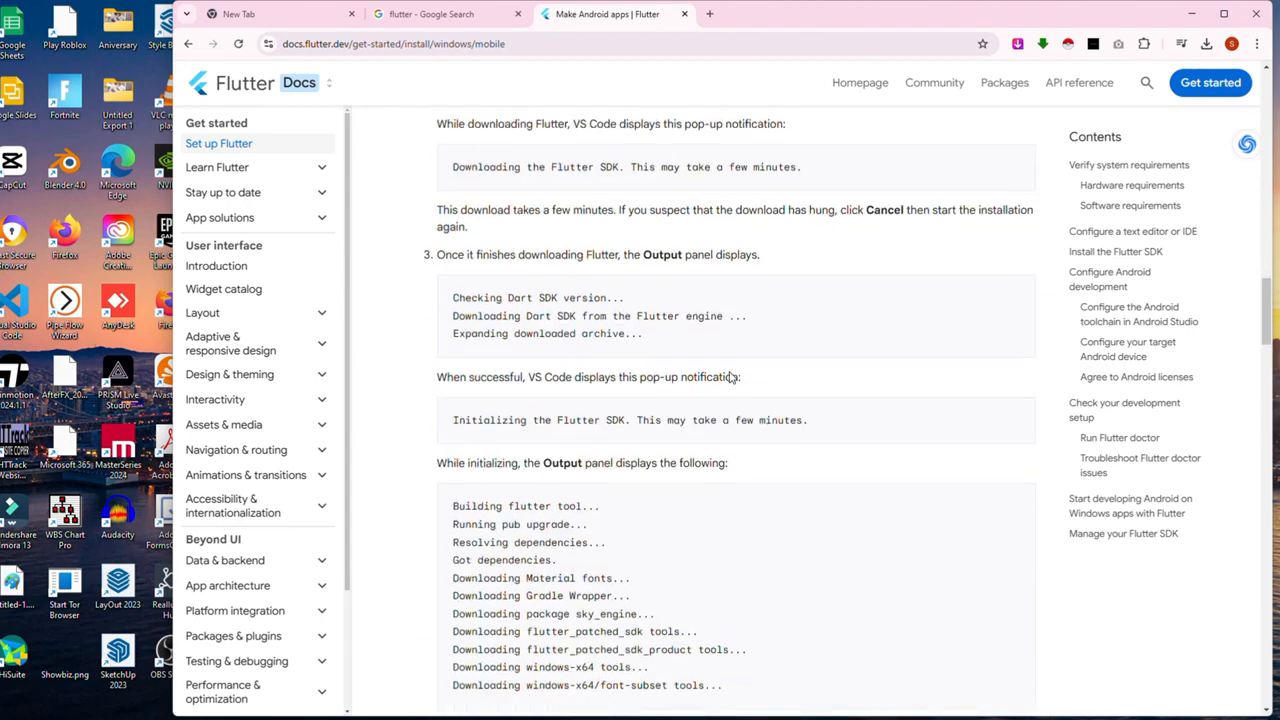
pyautogui.scroll(-8, 731, 377)
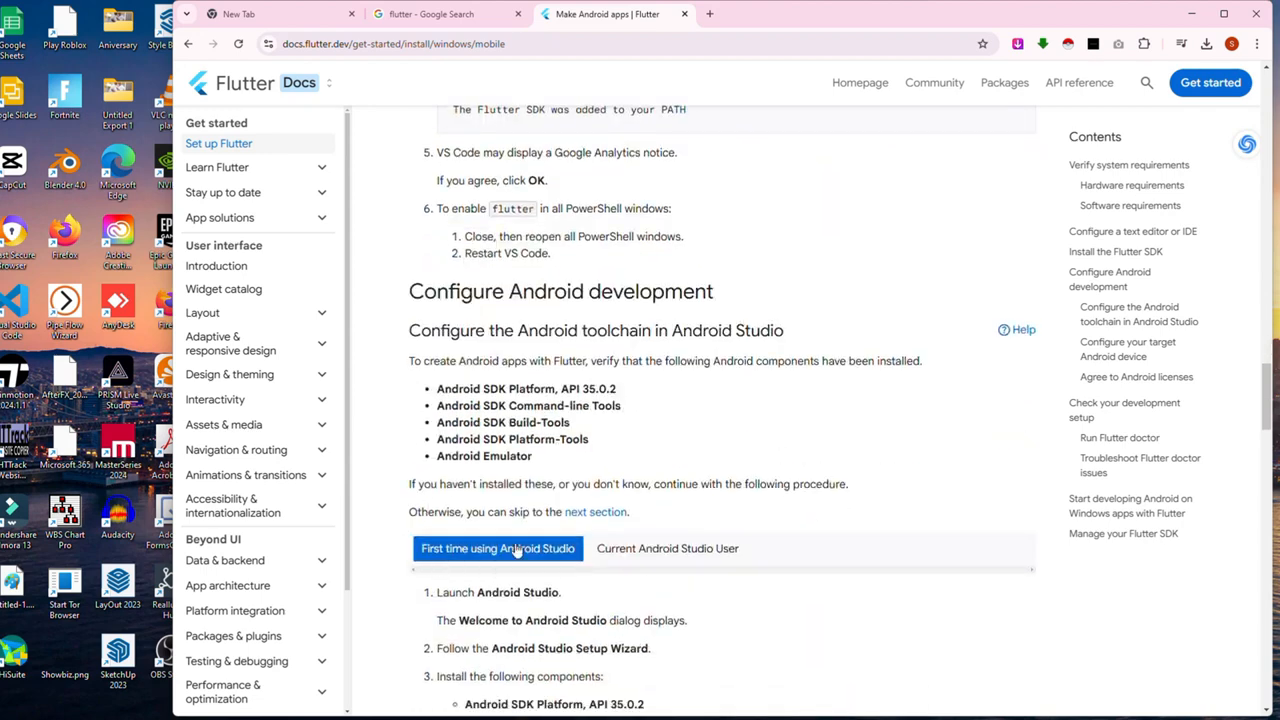
pyautogui.scroll(2, 1015, 275)
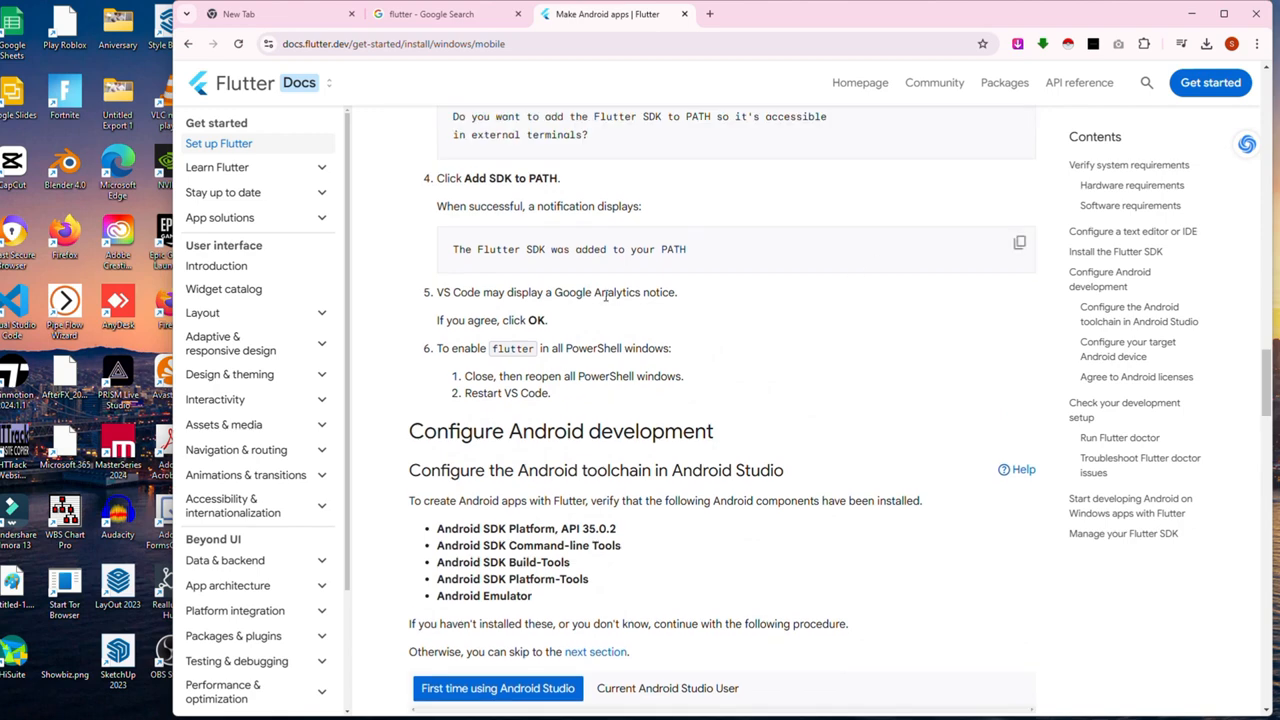
pyautogui.scroll(10, 606, 295)
pyautogui.click(600, 270)
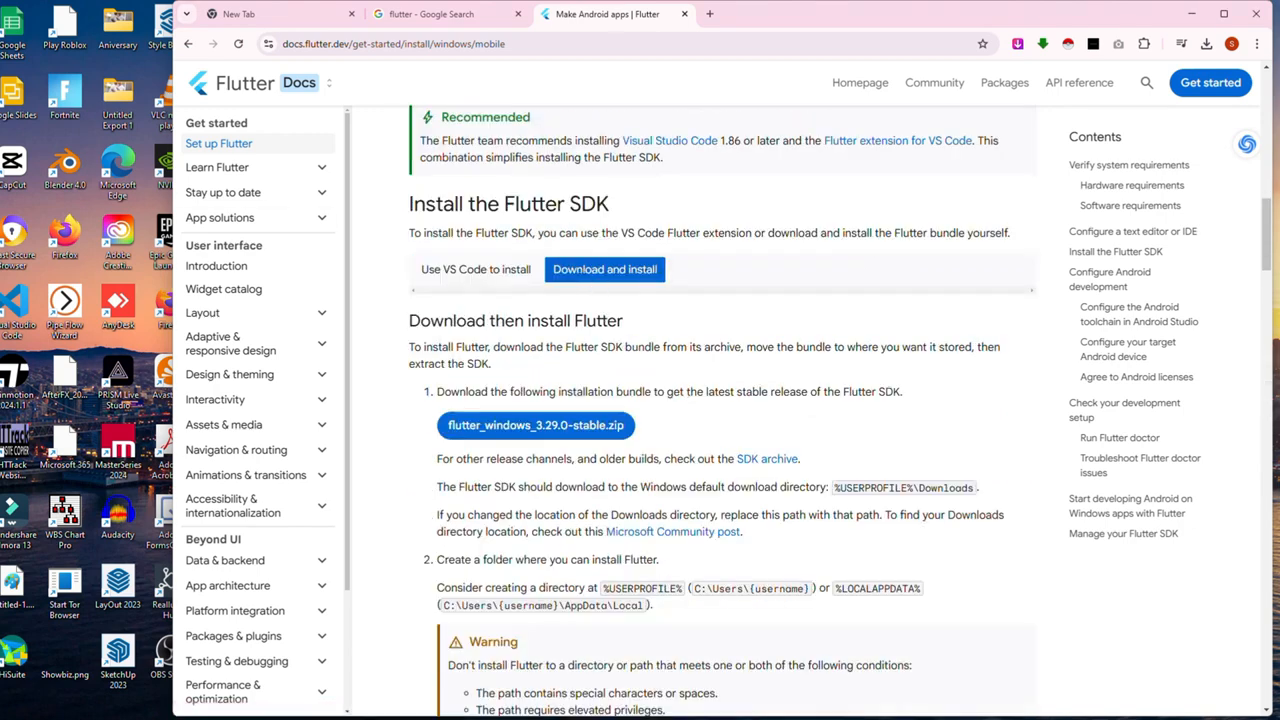
pyautogui.click(513, 427)
pyautogui.click(1207, 45)
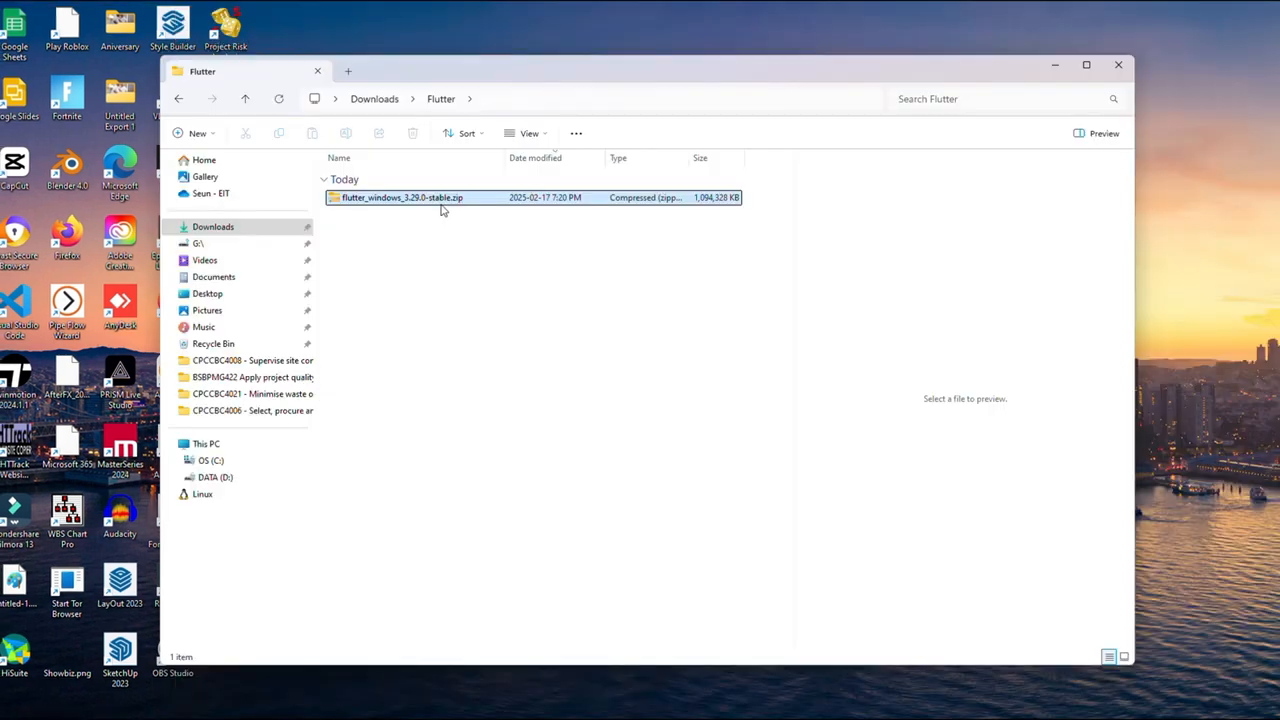
# Step: Create a new folder named Flutter at the root of the OS (C:) drive
pyautogui.click(404, 227)
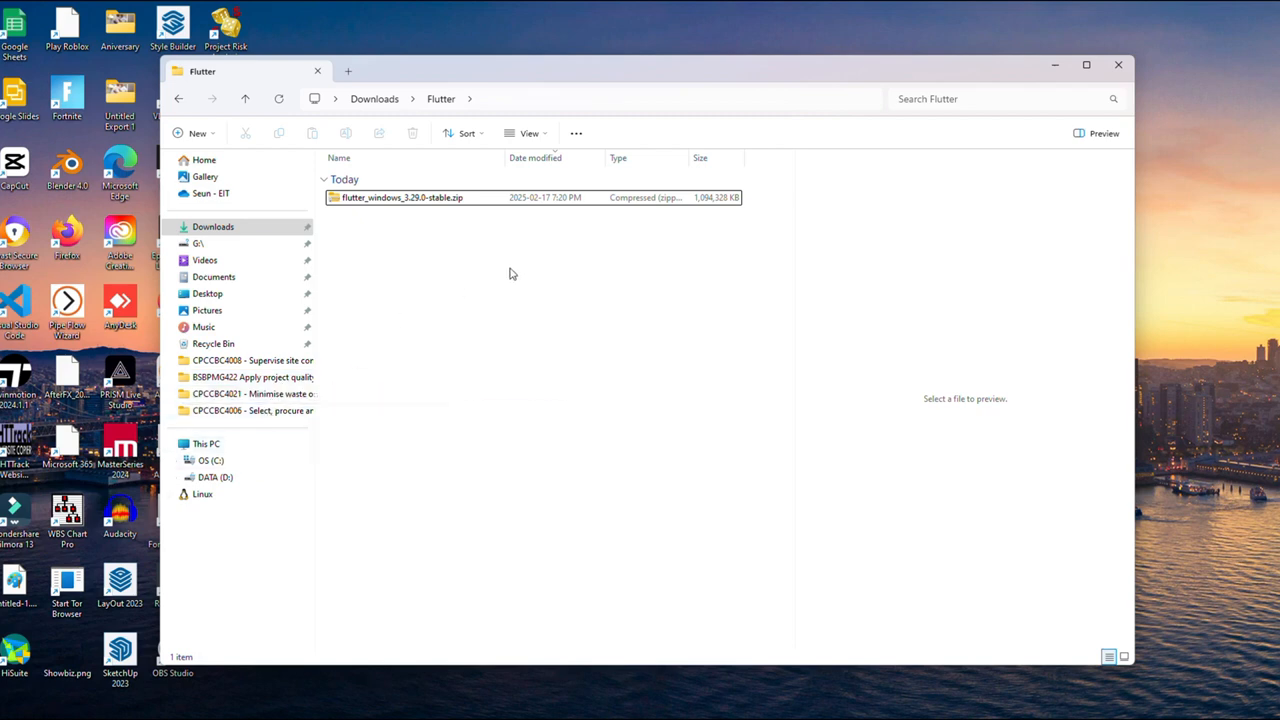
pyautogui.click(149, 556)
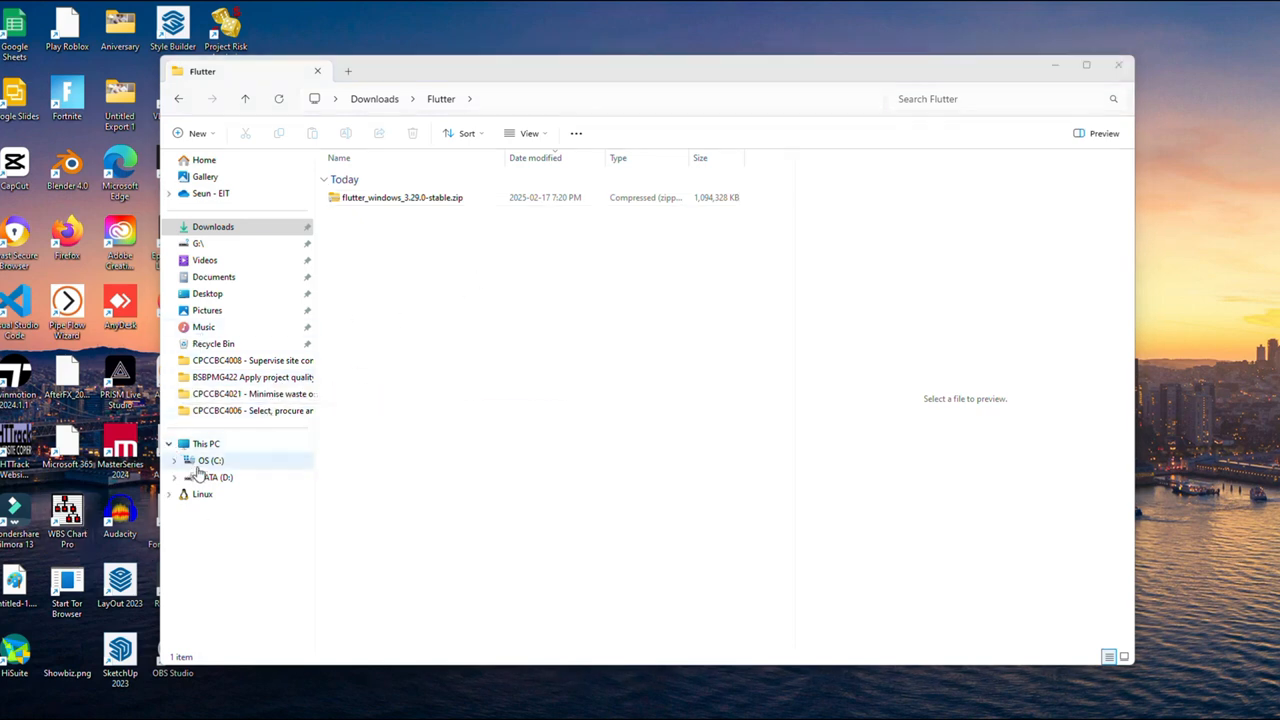
pyautogui.click(197, 466)
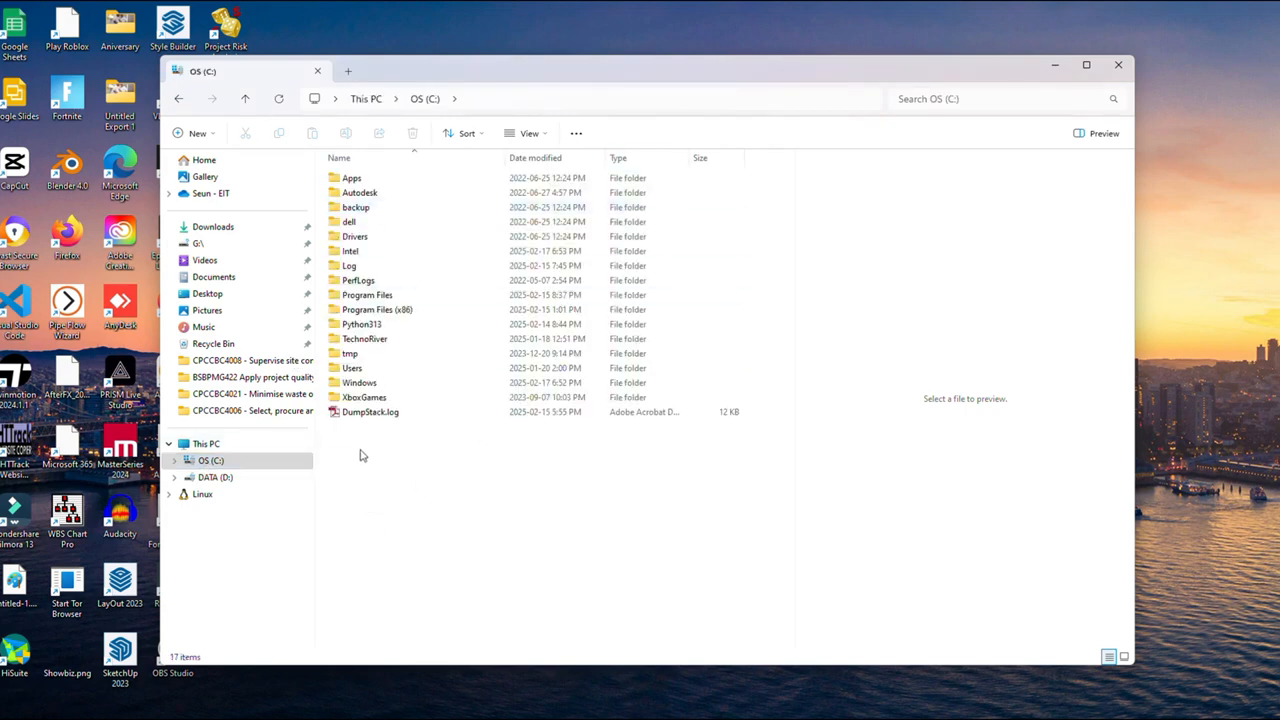
pyautogui.hotkey('ctrl', 'shift', 'n')
pyautogui.write('Flutter')
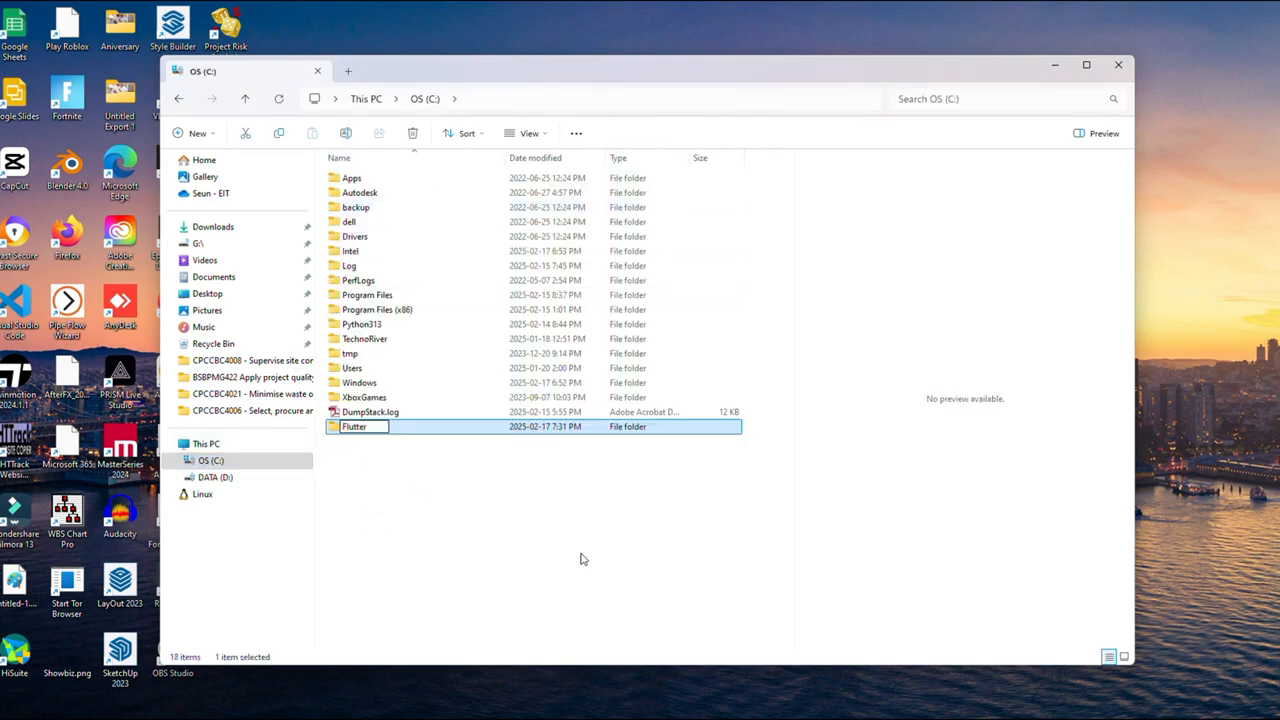
pyautogui.click(597, 587)
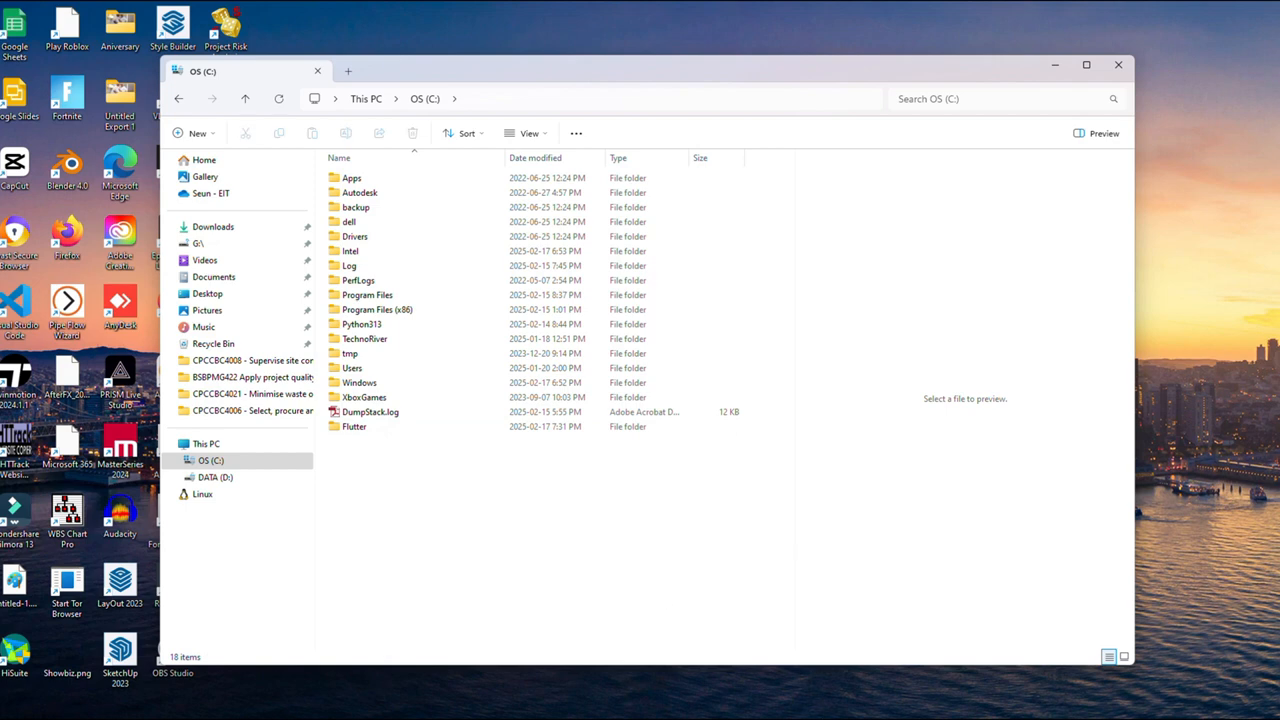
pyautogui.press('super')
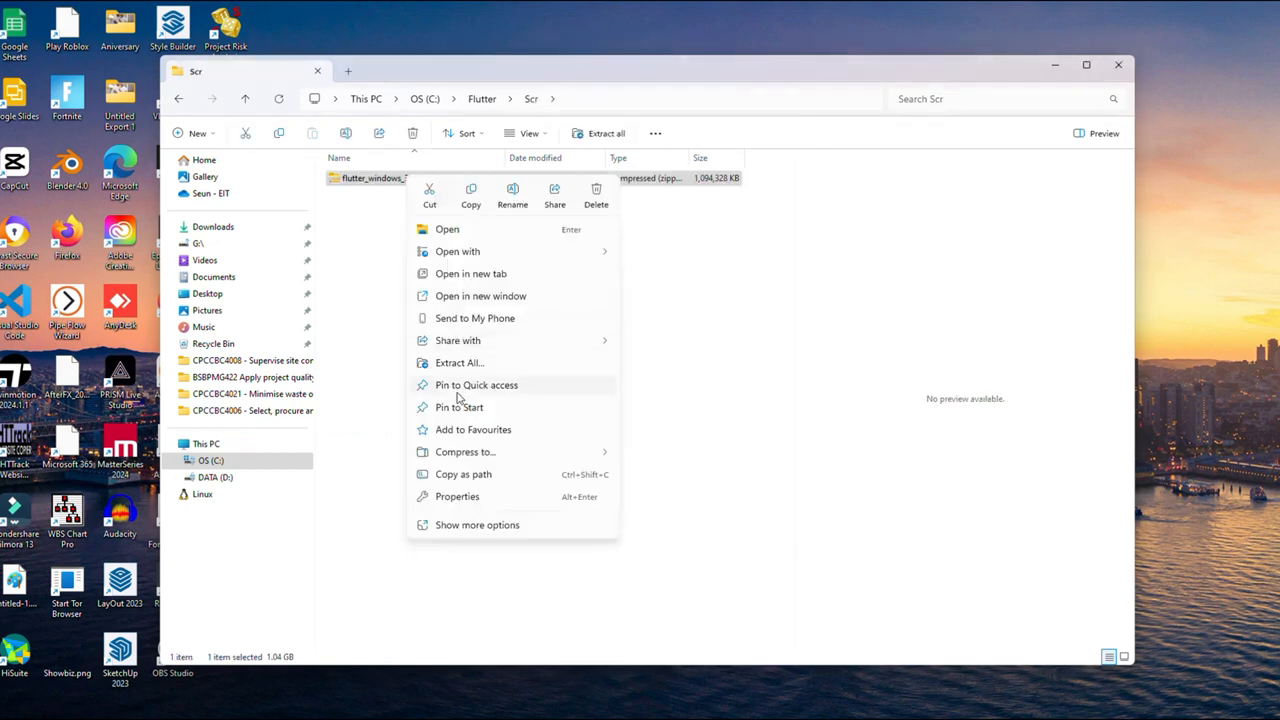
# Step: Extract the Flutter SDK zip into the Scr folder and delete the original archive
pyautogui.click(474, 366)
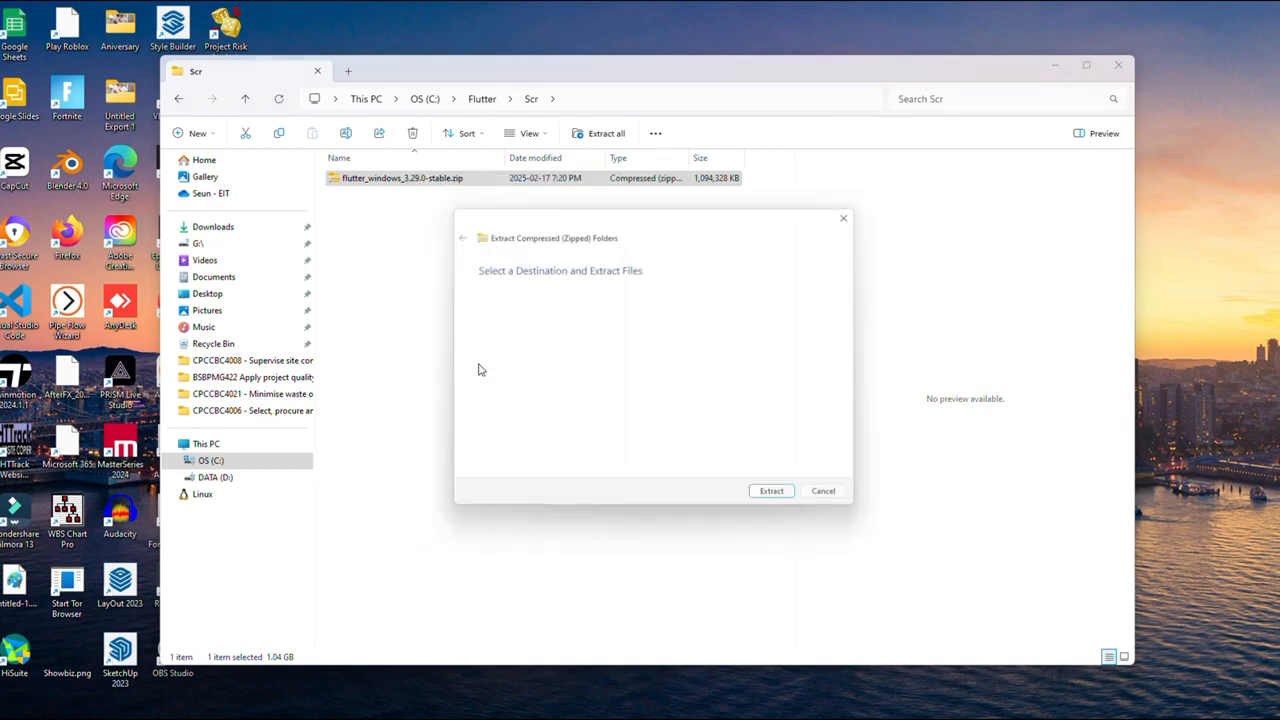
pyautogui.click(771, 503)
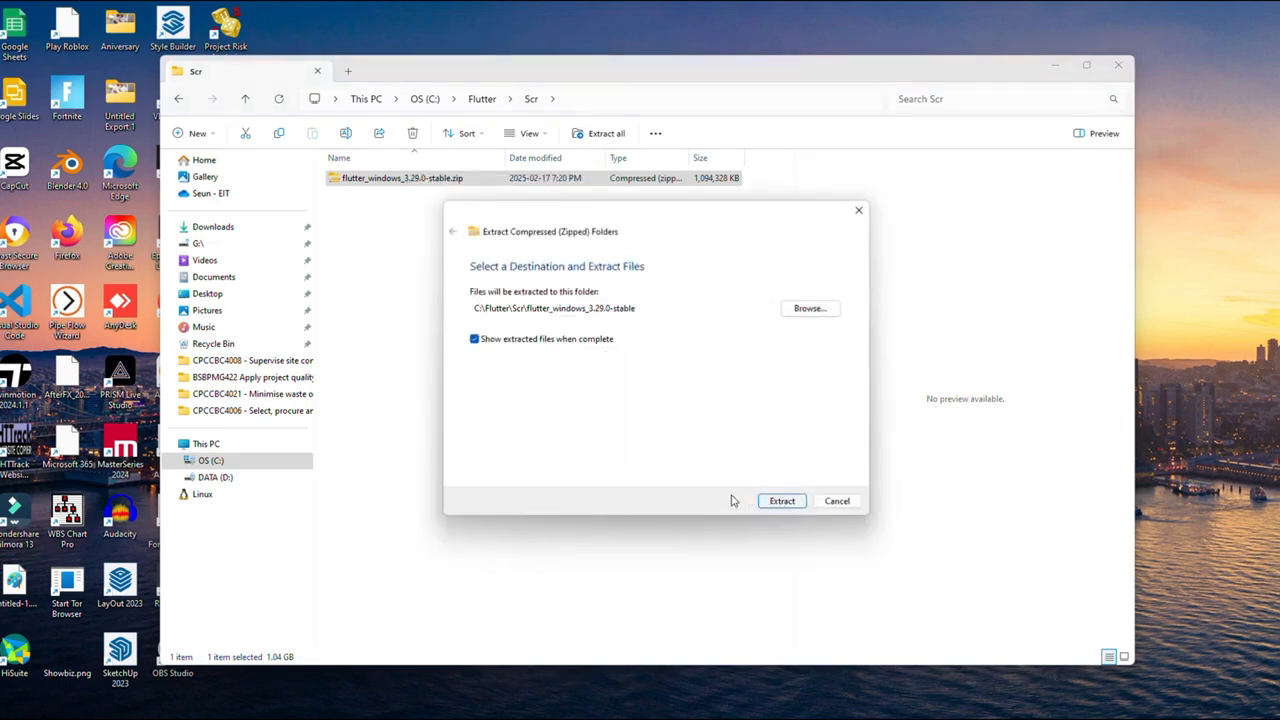
pyautogui.click(775, 503)
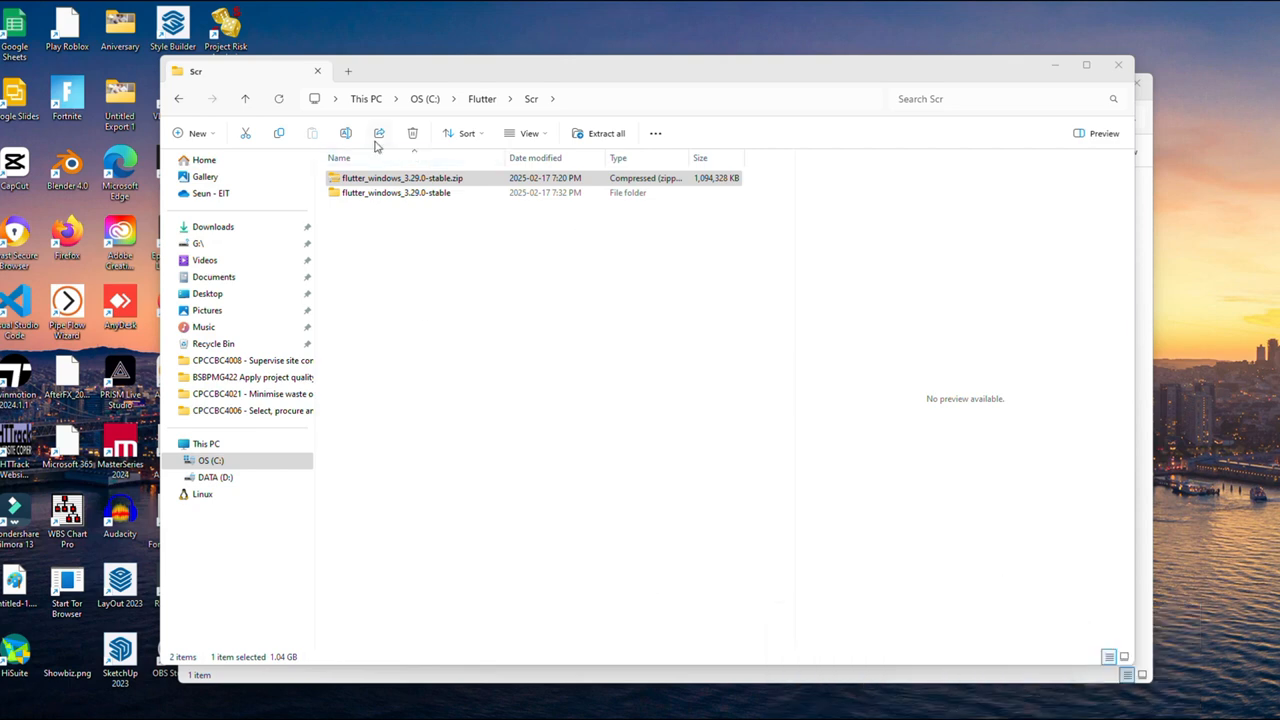
pyautogui.click(412, 134)
# Step: Navigate into flutter_windows_3.29.0-stable\flutter\bin and clear the folder's address bar
pyautogui.doubleClick(380, 178)
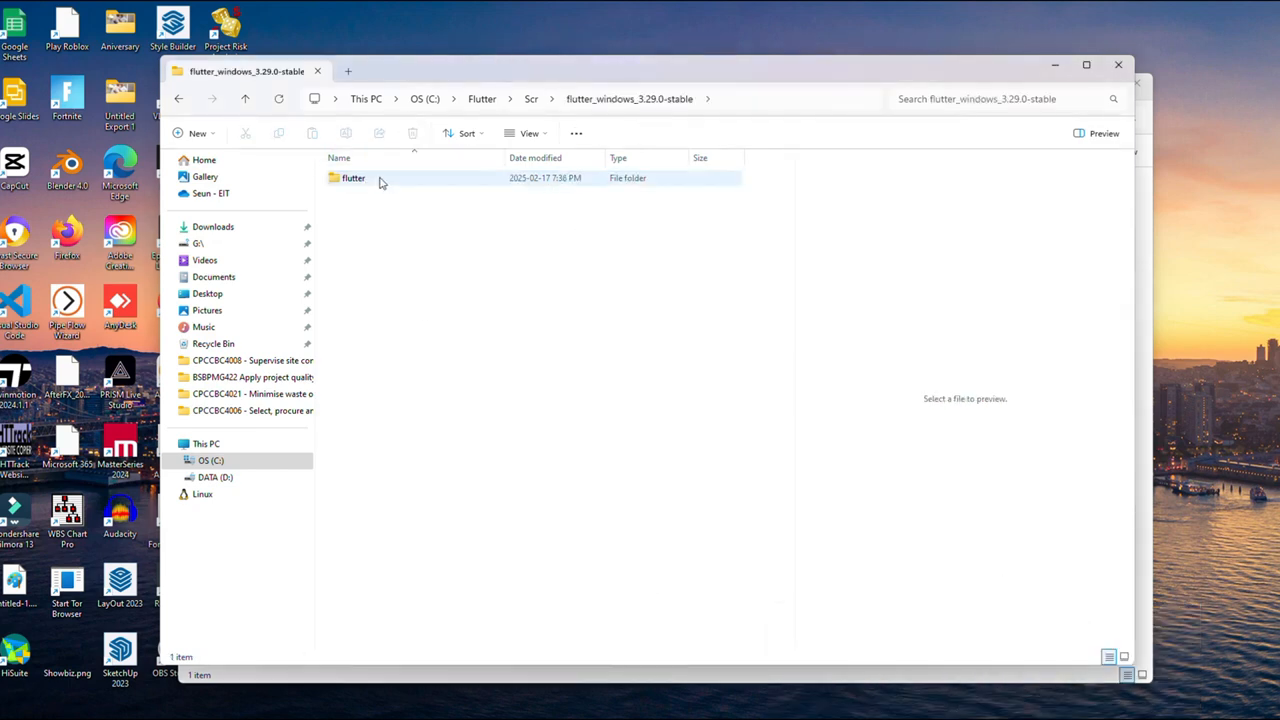
pyautogui.doubleClick(380, 178)
pyautogui.doubleClick(346, 252)
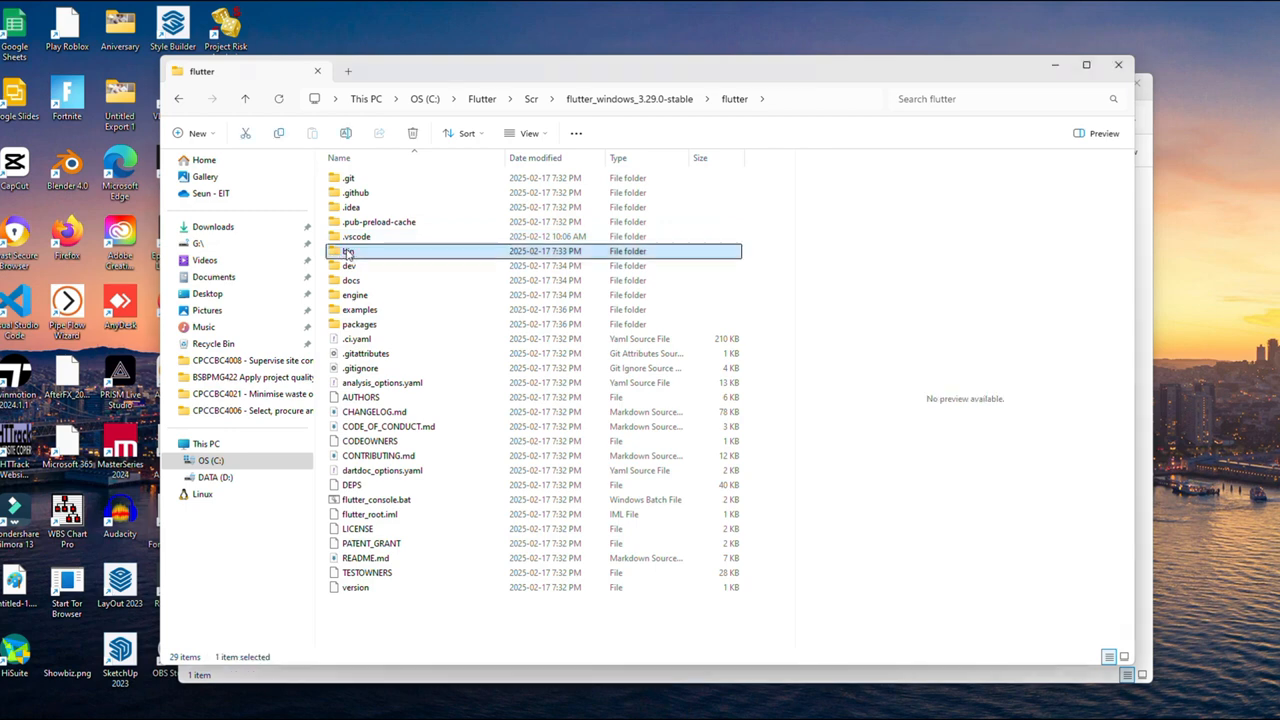
pyautogui.click(840, 100)
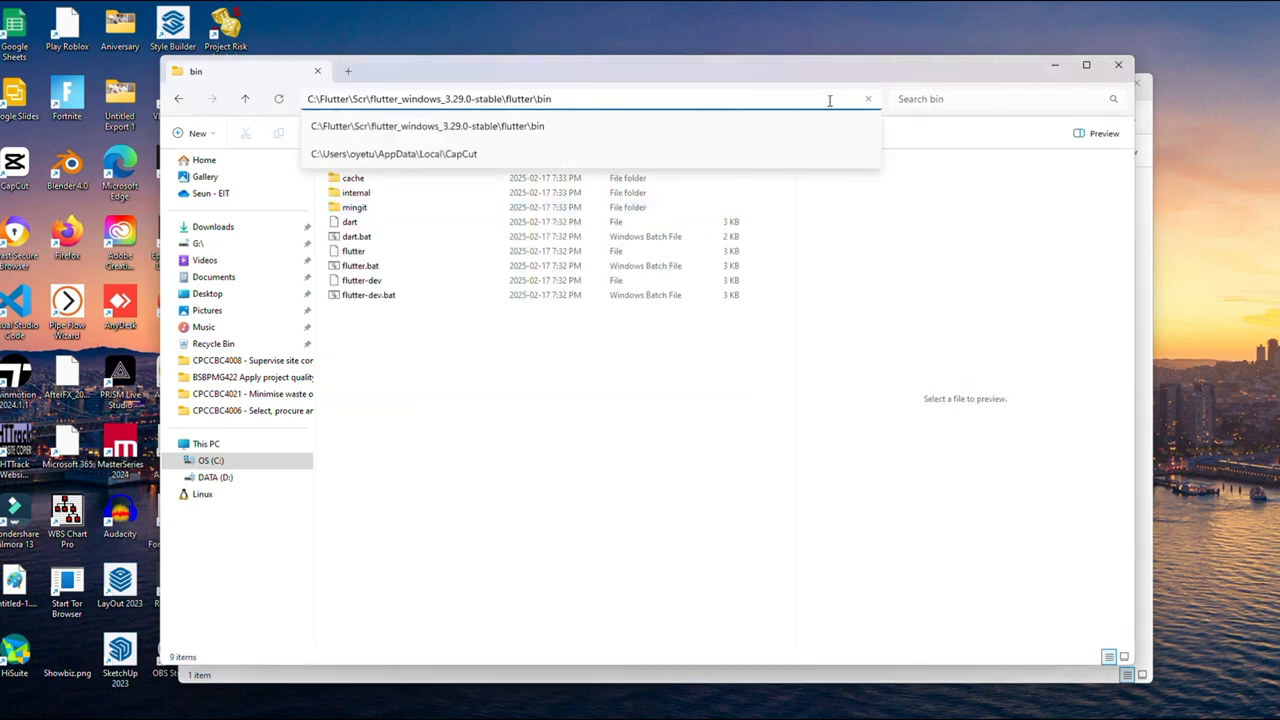
pyautogui.press('BackSpace')
pyautogui.press('BackSpace')
pyautogui.press('BackSpace')
pyautogui.press('BackSpace')
pyautogui.press('BackSpace')
pyautogui.press('BackSpace')
pyautogui.press('BackSpace')
pyautogui.press('BackSpace')
pyautogui.press('BackSpace')
pyautogui.press('BackSpace')
pyautogui.press('BackSpace')
pyautogui.press('BackSpace')
pyautogui.press('BackSpace')
pyautogui.press('BackSpace')
pyautogui.press('BackSpace')
pyautogui.press('BackSpace')
pyautogui.press('BackSpace')
pyautogui.press('BackSpace')
pyautogui.press('BackSpace')
pyautogui.press('BackSpace')
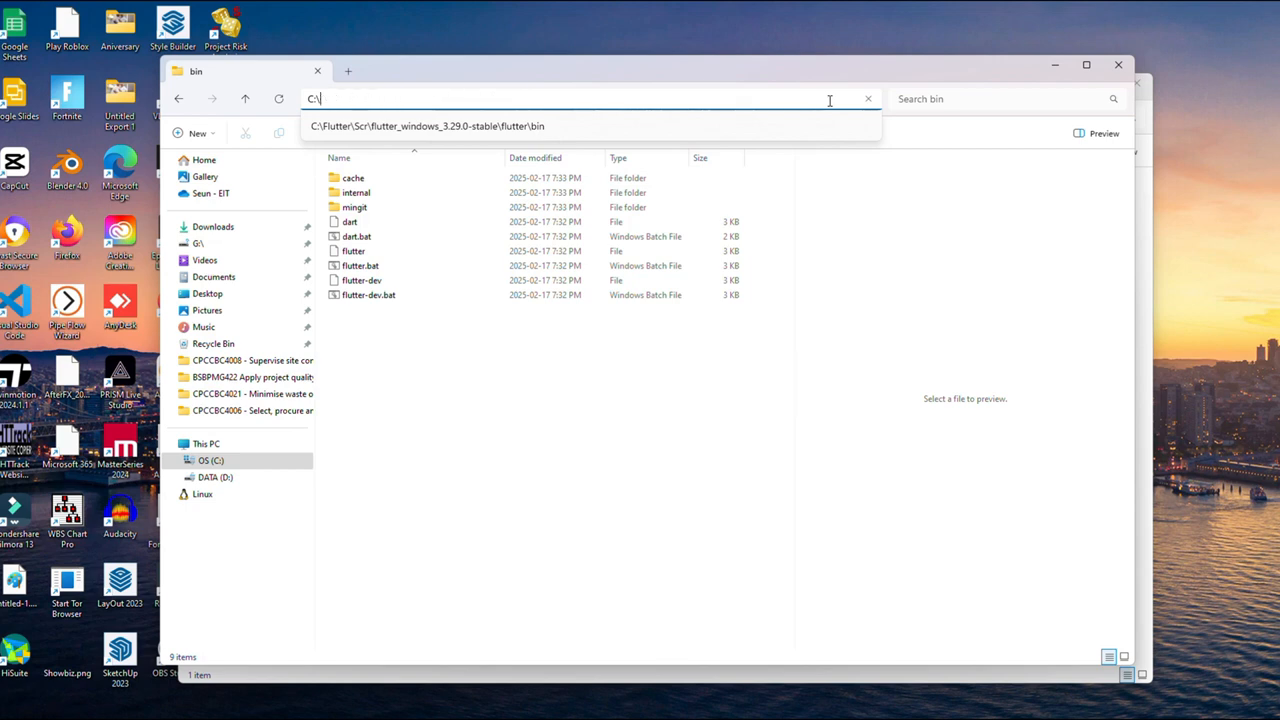
pyautogui.press('BackSpace')
pyautogui.press('BackSpace')
pyautogui.press('BackSpace')
# Step: Open a command prompt in the bin folder with cmd and run flutter doctor
pyautogui.write('cmd')
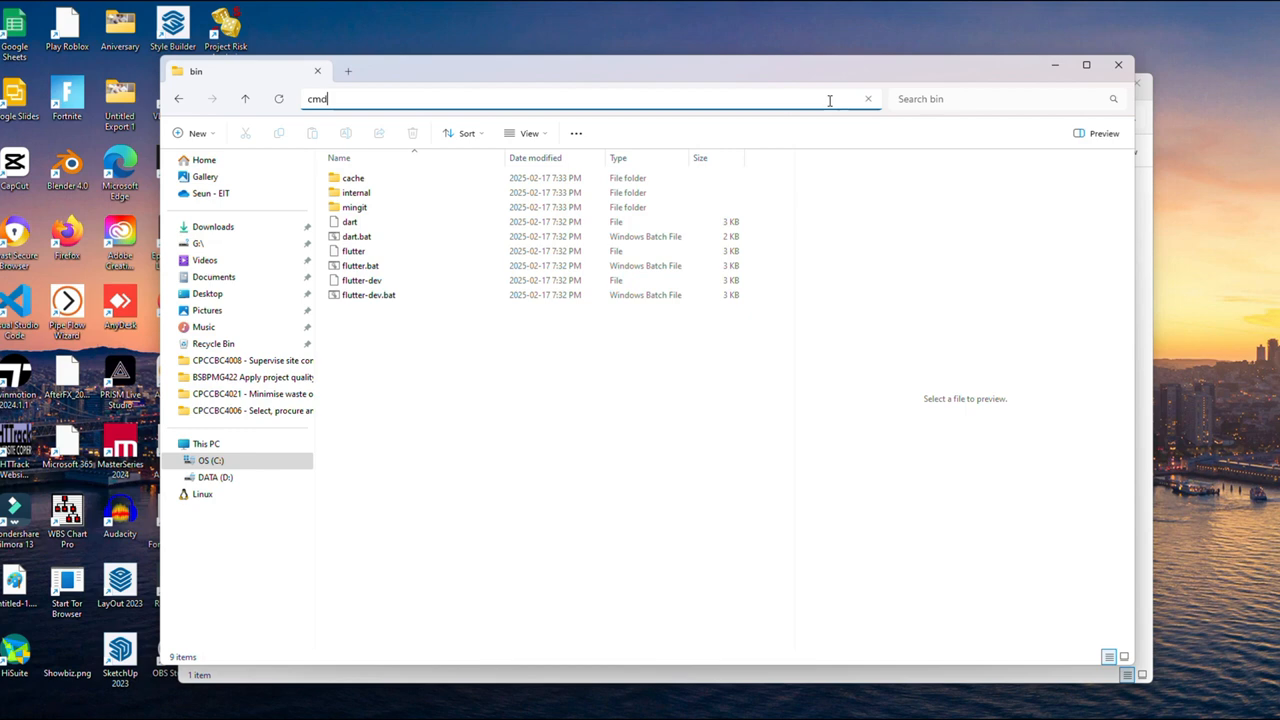
pyautogui.press('Return')
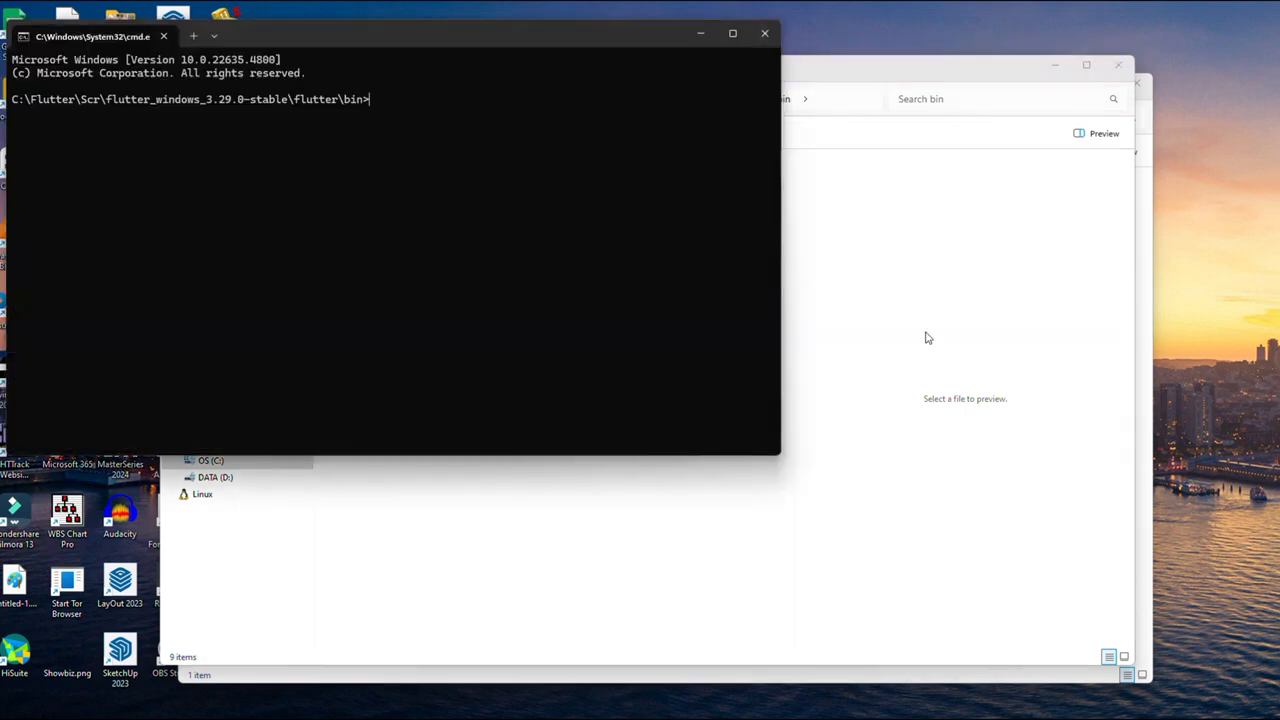
pyautogui.write('flutter doctor')
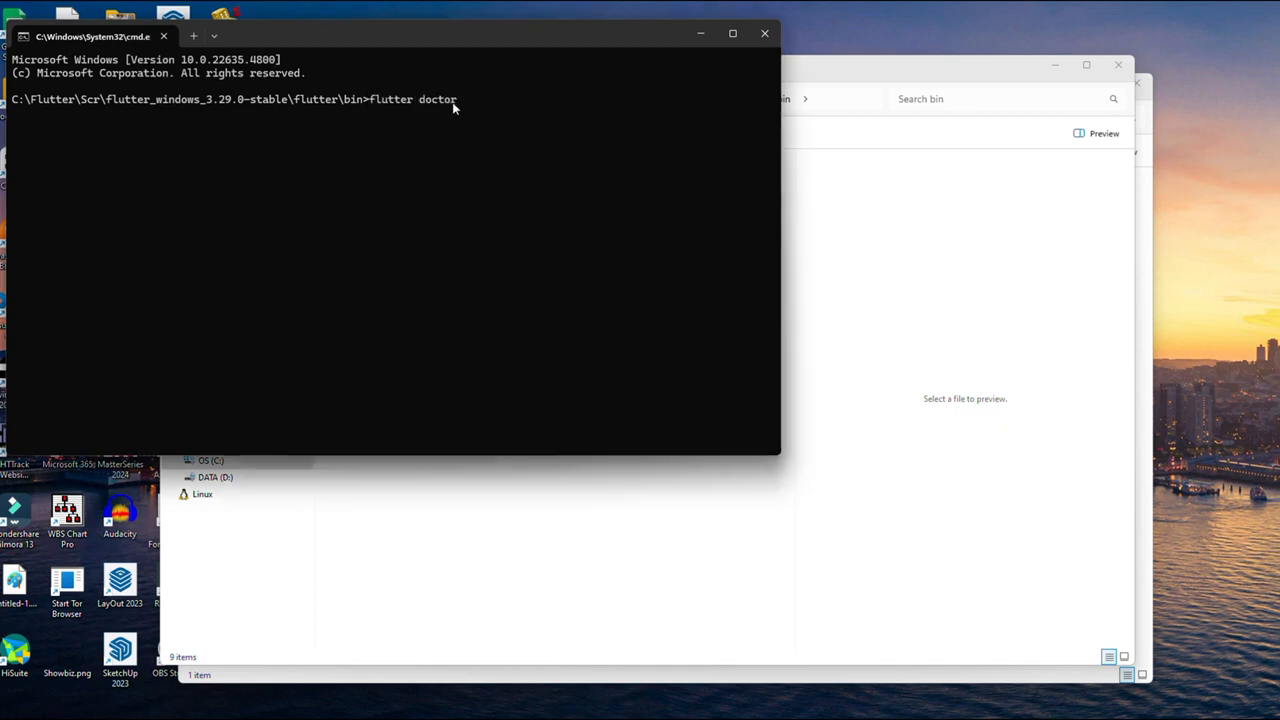
pyautogui.press('Return')
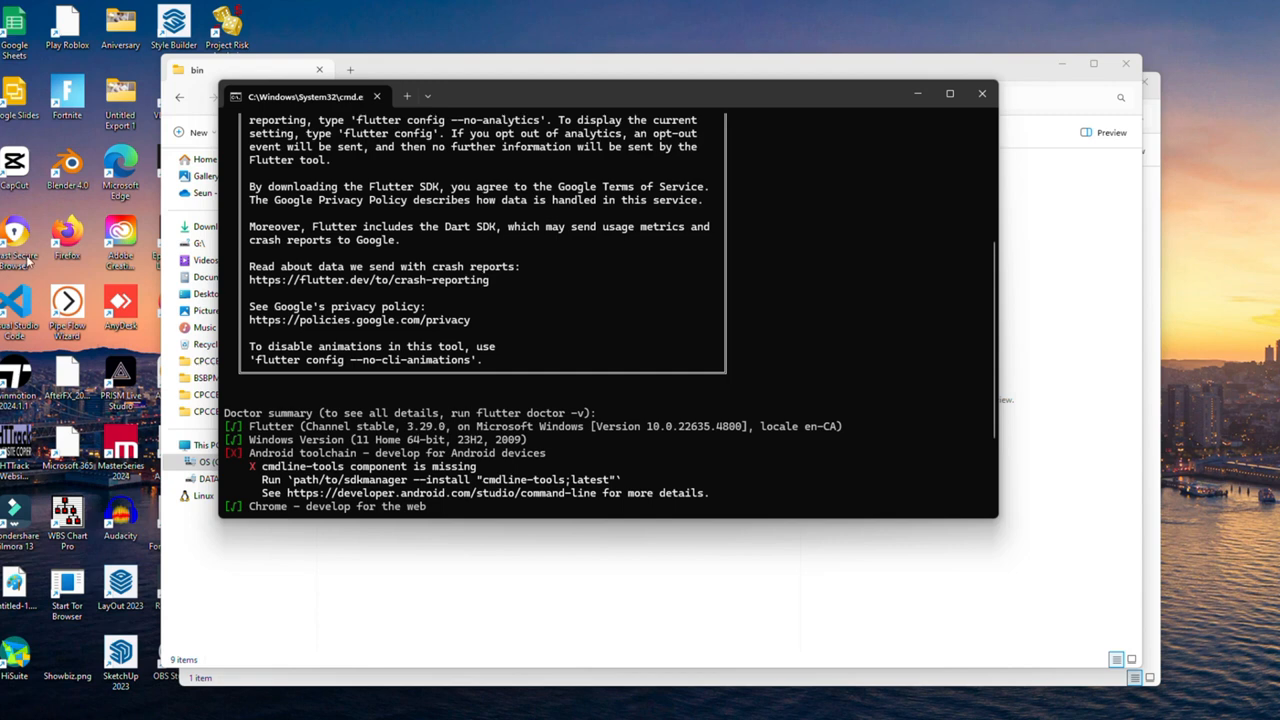
# Step: Review the flutter doctor output, noting the Android toolchain issue, then close the prompt
pyautogui.scroll(4, 505, 266)
pyautogui.moveTo(253, 230); pyautogui.dragTo(387, 243)
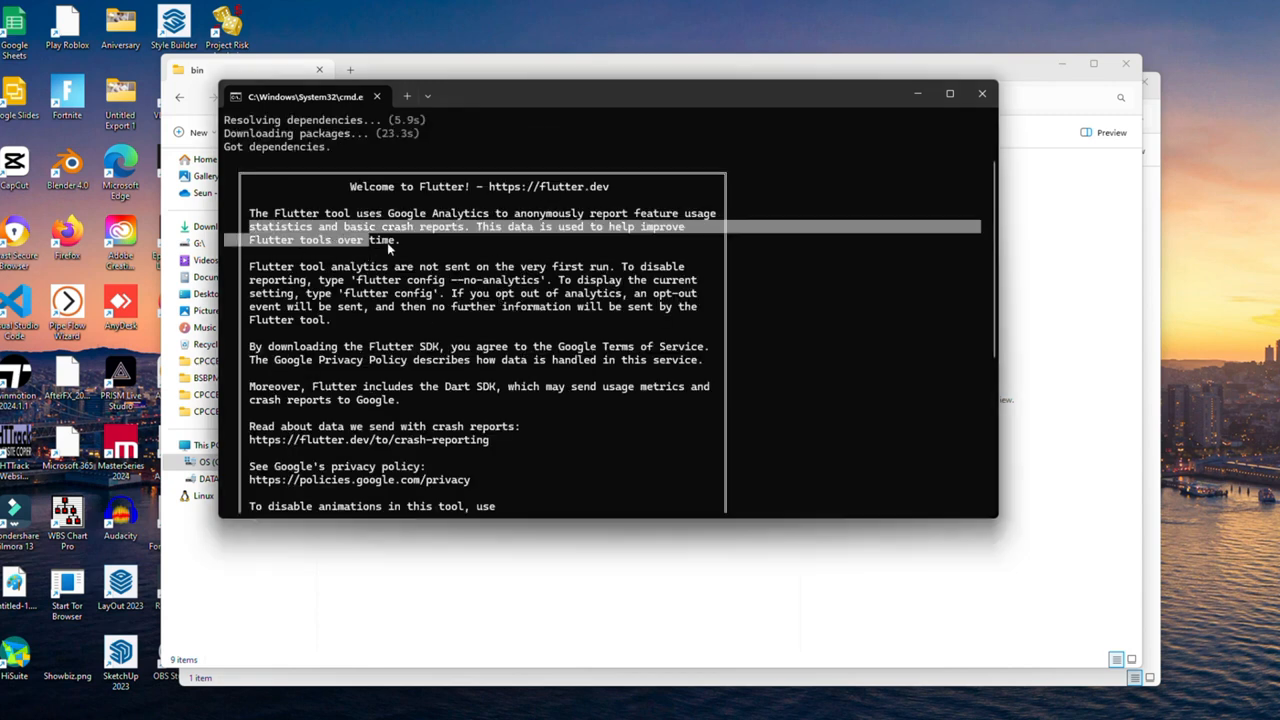
pyautogui.moveTo(447, 317); pyautogui.dragTo(545, 386)
pyautogui.scroll(-3, 545, 390)
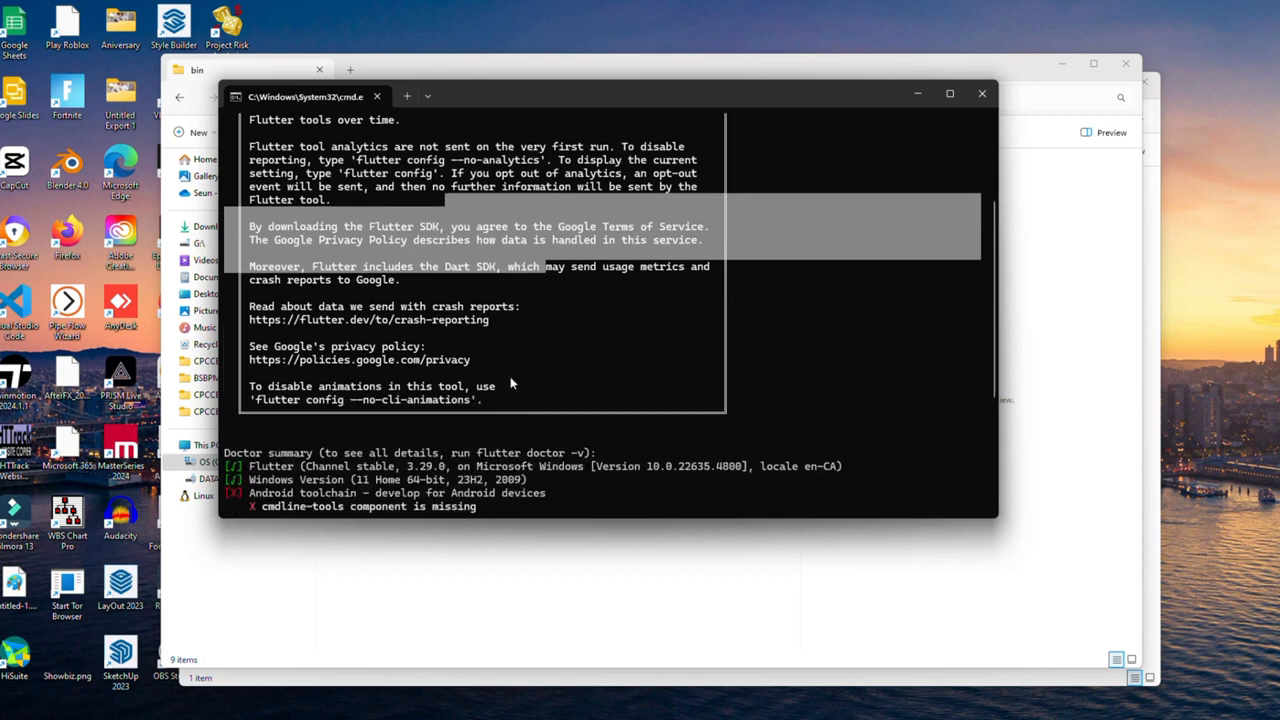
pyautogui.click(453, 316)
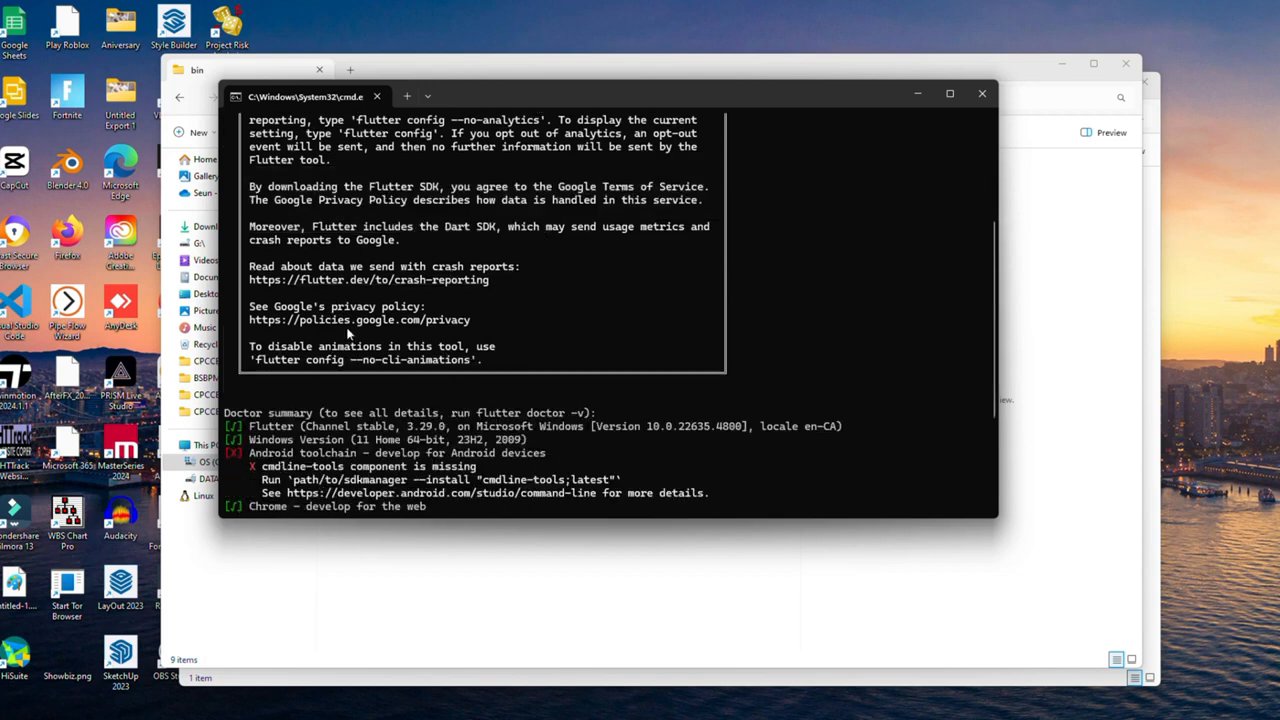
pyautogui.press('Return')
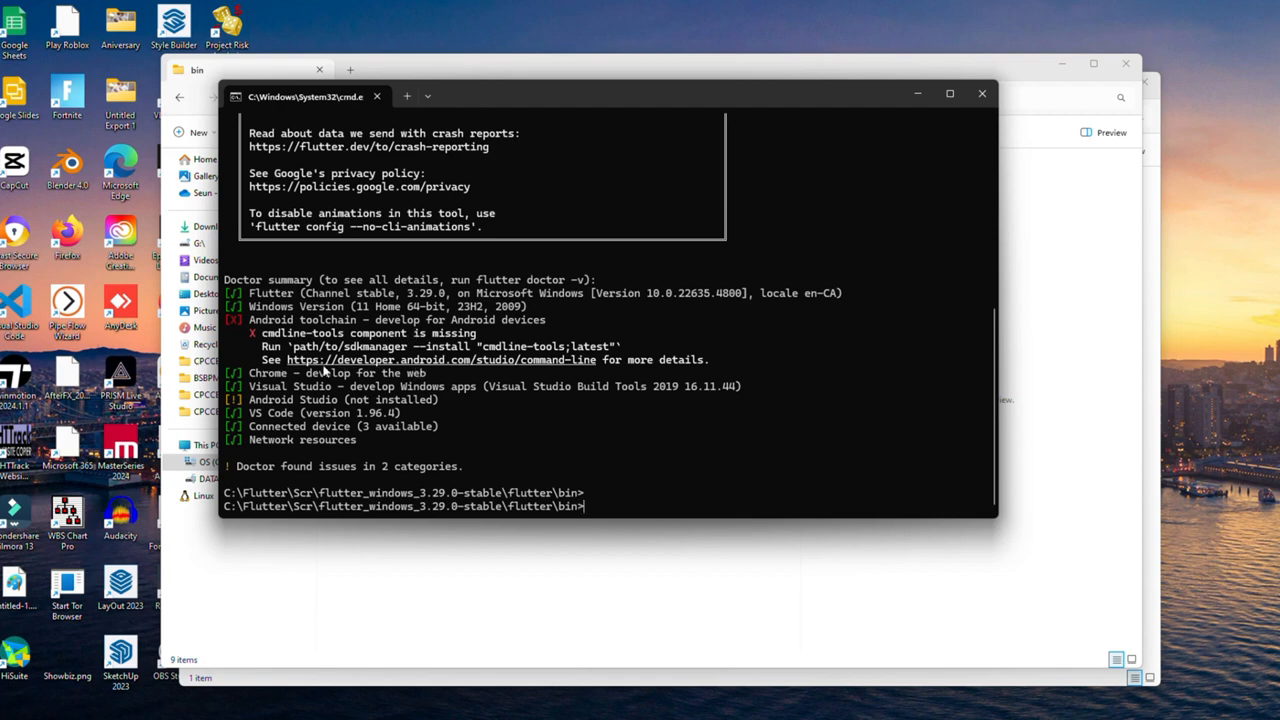
pyautogui.moveTo(249, 320); pyautogui.dragTo(577, 325)
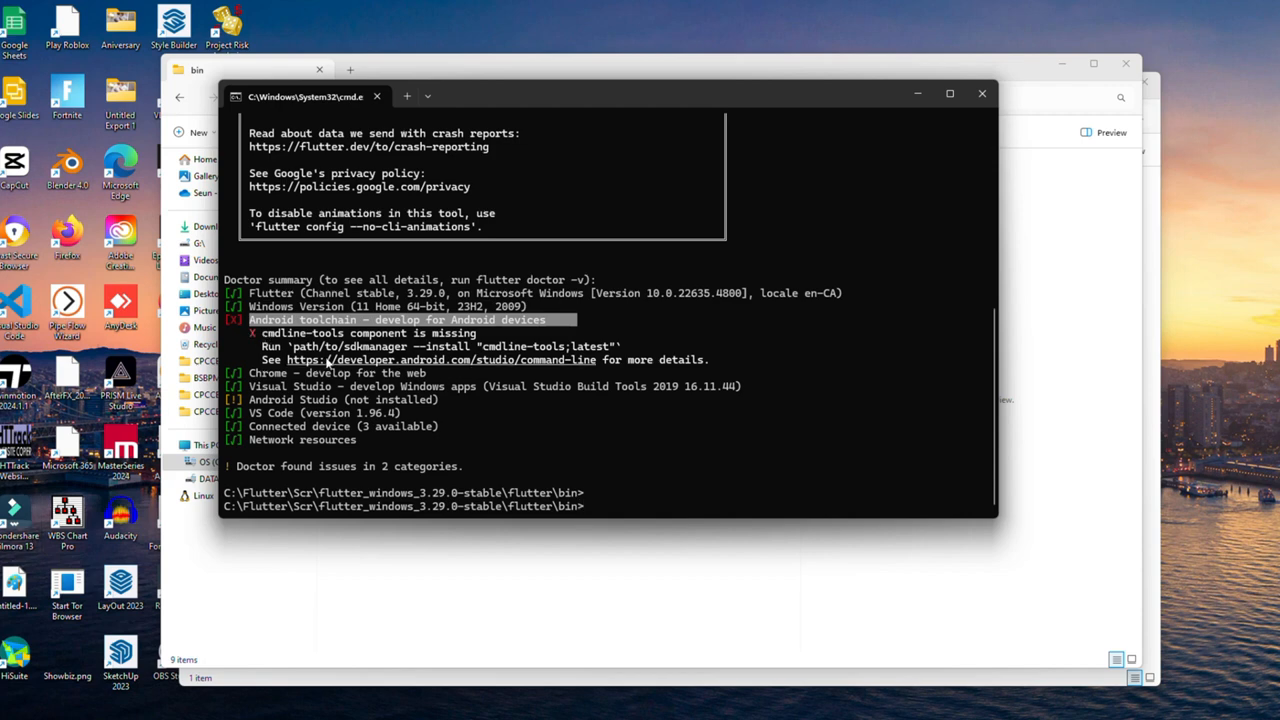
pyautogui.scroll(10, 440, 306)
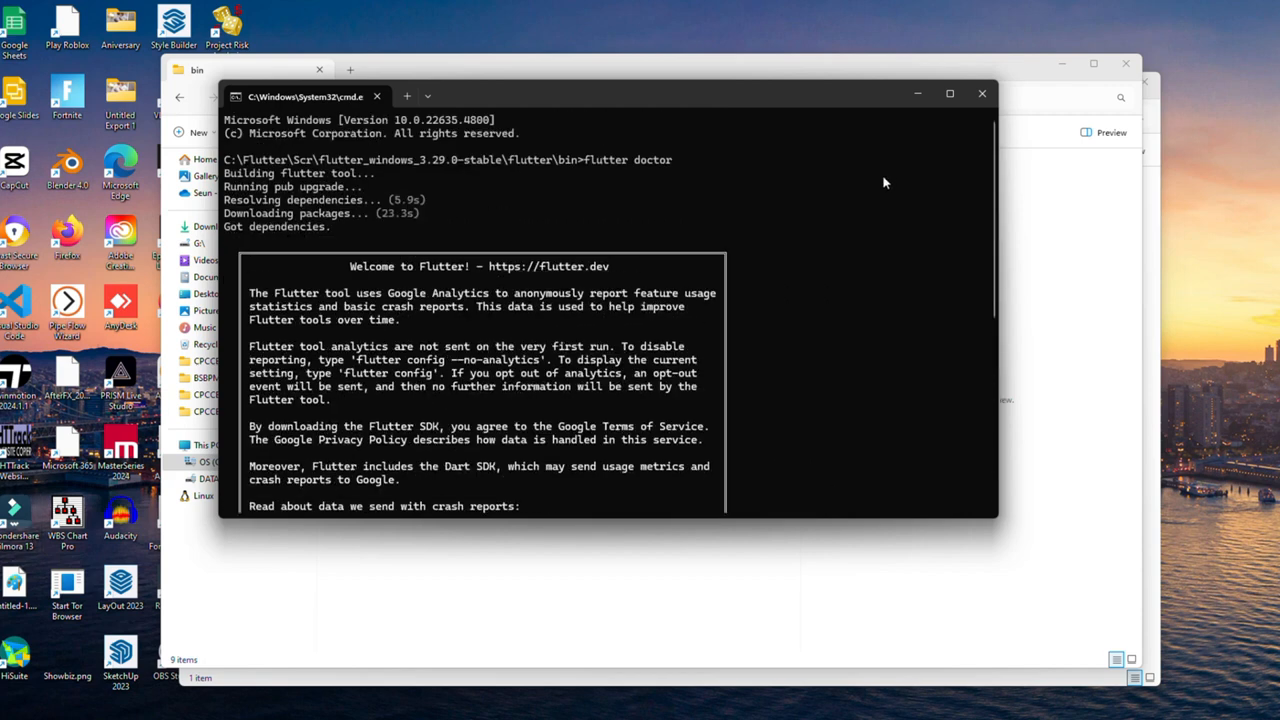
pyautogui.click(982, 94)
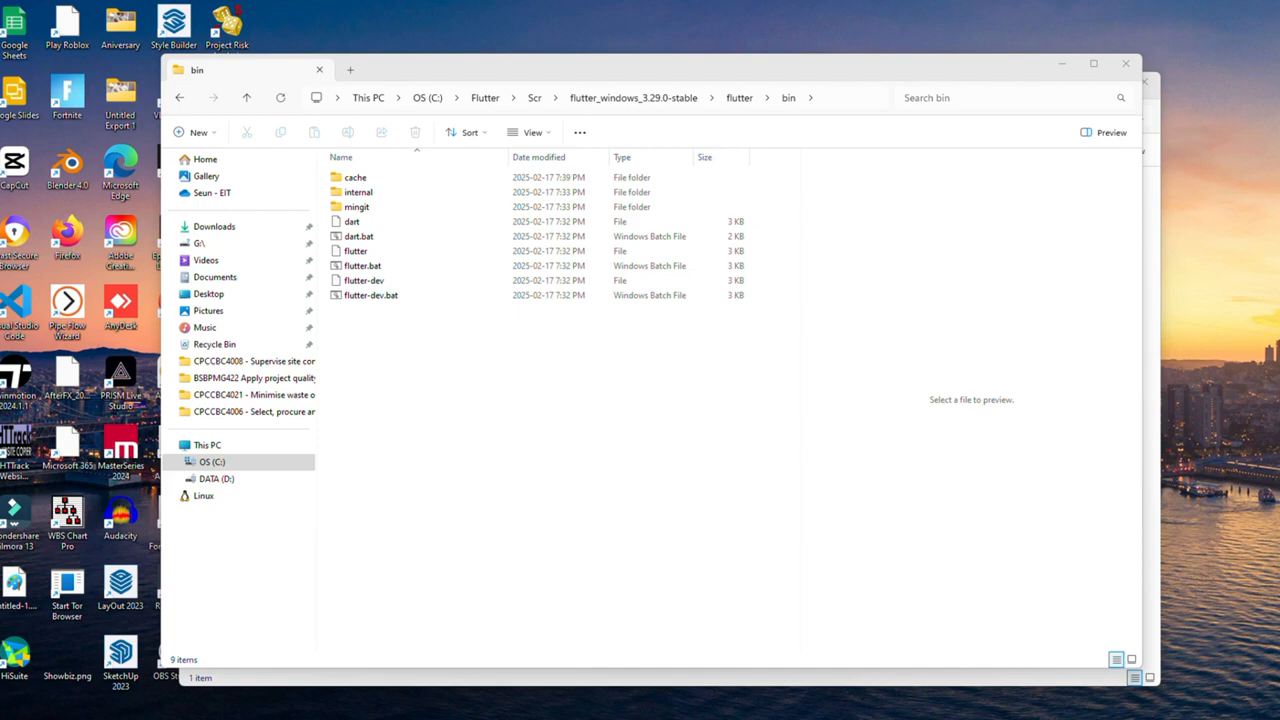
# Step: Launch Command Prompt from Windows search, see flutter doctor unrecognised, and return to File Explorer
pyautogui.press('super+s')
pyautogui.press('super+s')
pyautogui.press('super+s')
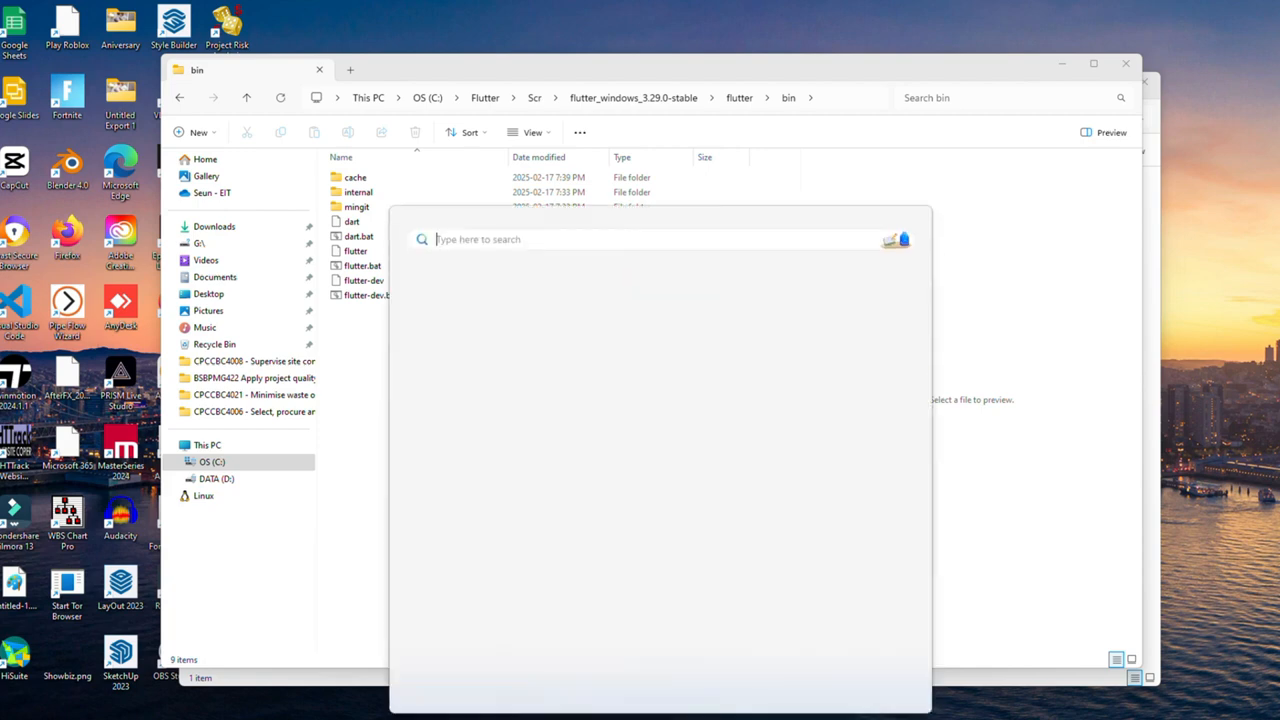
pyautogui.write('cmd')
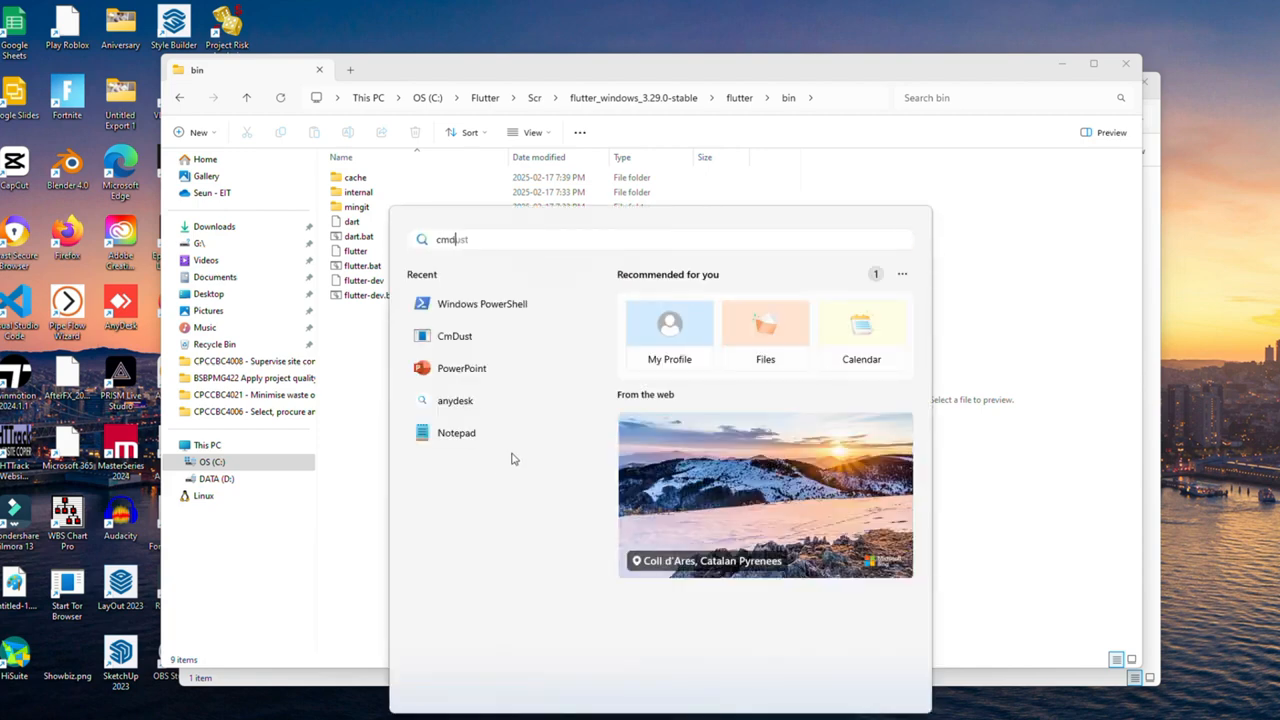
pyautogui.press('Return')
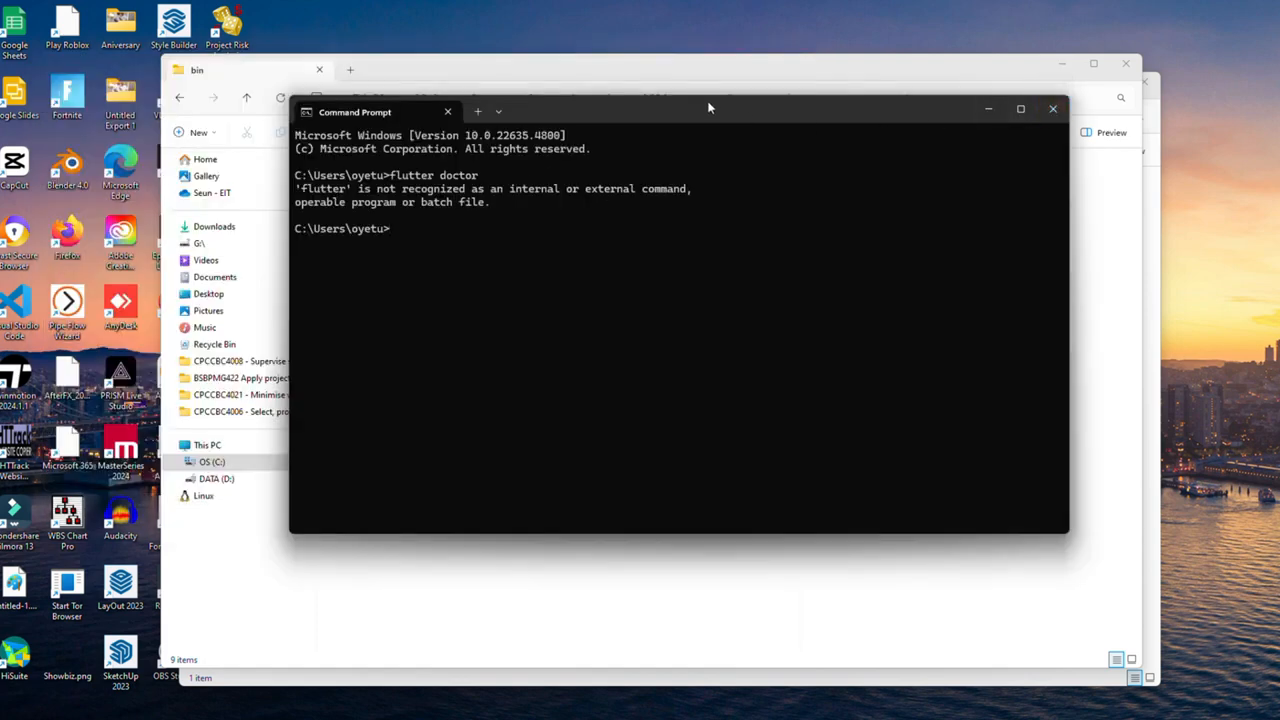
pyautogui.click(605, 72)
# Step: Copy the full flutter\bin folder path from the File Explorer address bar
pyautogui.click(827, 100)
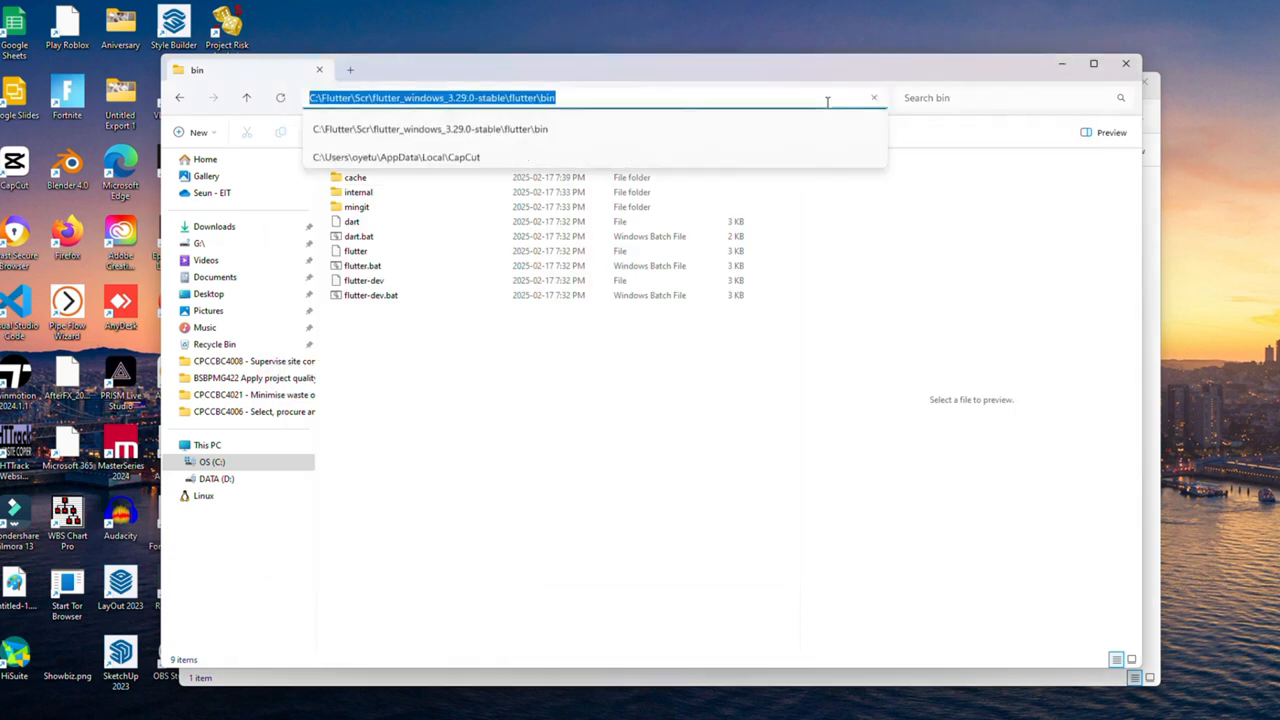
pyautogui.rightClick(506, 100)
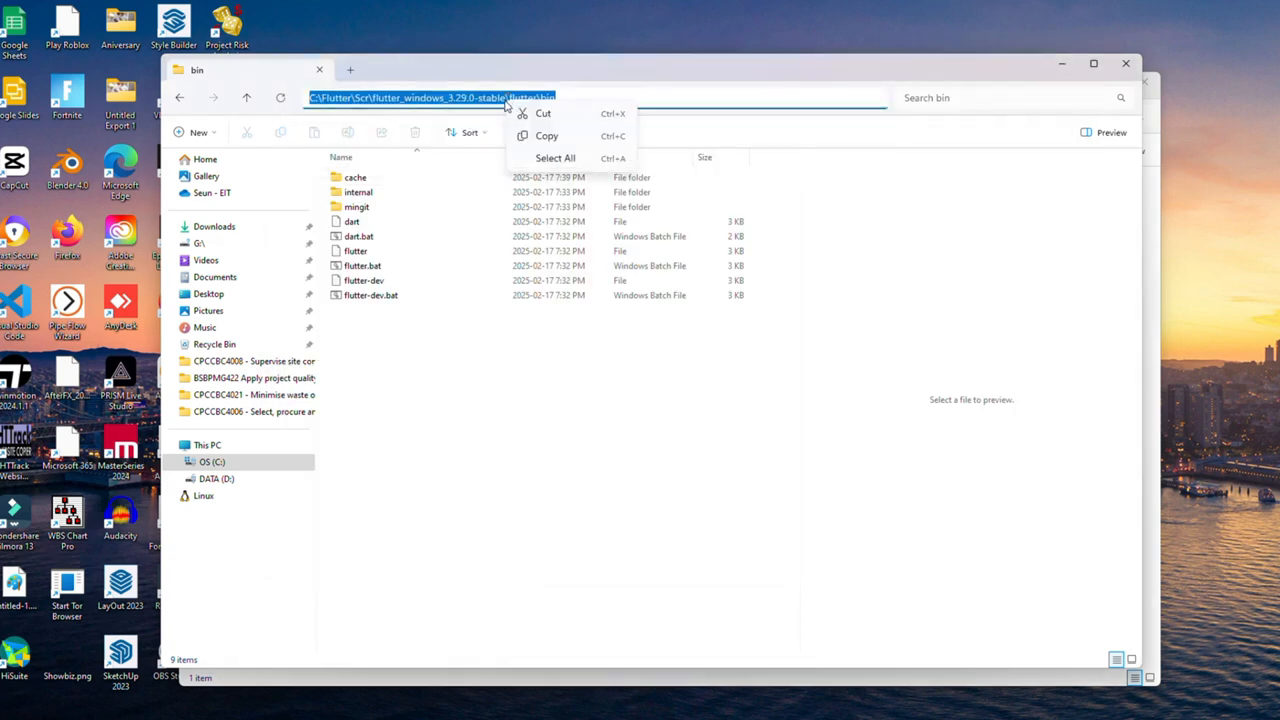
pyautogui.click(548, 135)
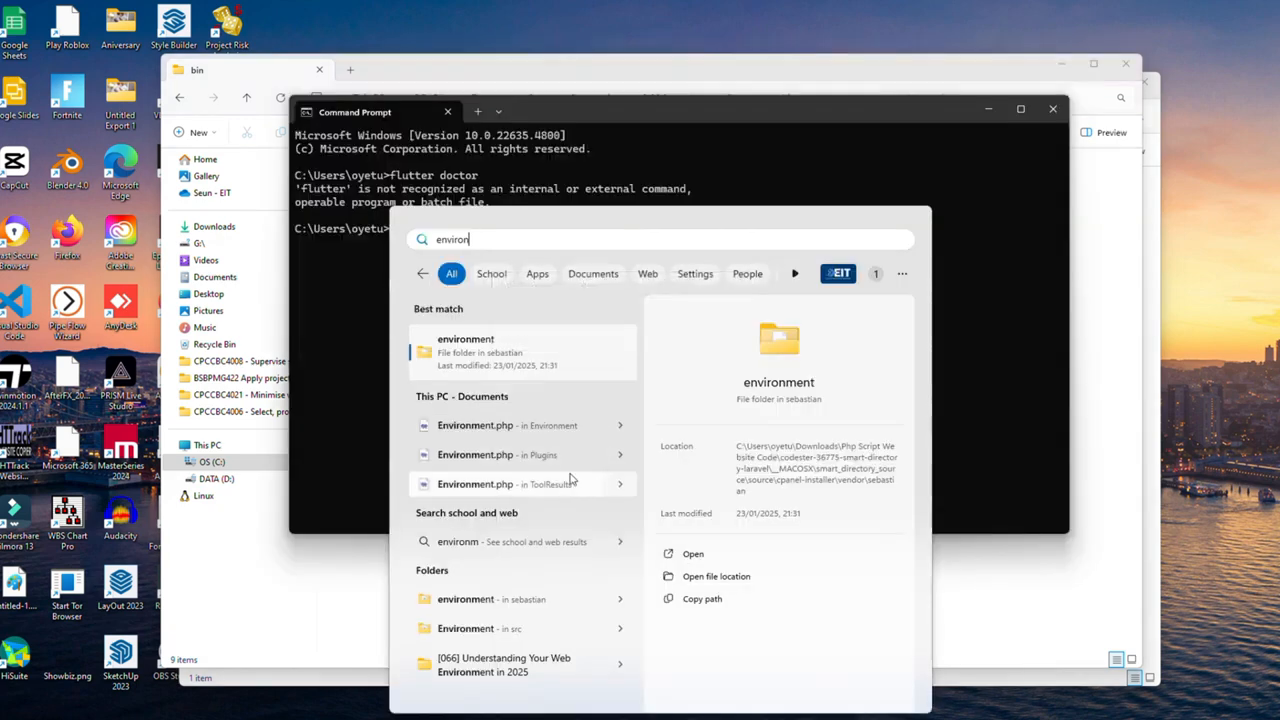
# Step: Add C:\Flutter\Scr\flutter_windows_3.29.0-stable\flutter\bin as a new user Path entry
pyautogui.press('BackSpace')
pyautogui.press('BackSpace')
pyautogui.press('BackSpace')
pyautogui.press('BackSpace')
pyautogui.click(519, 419)
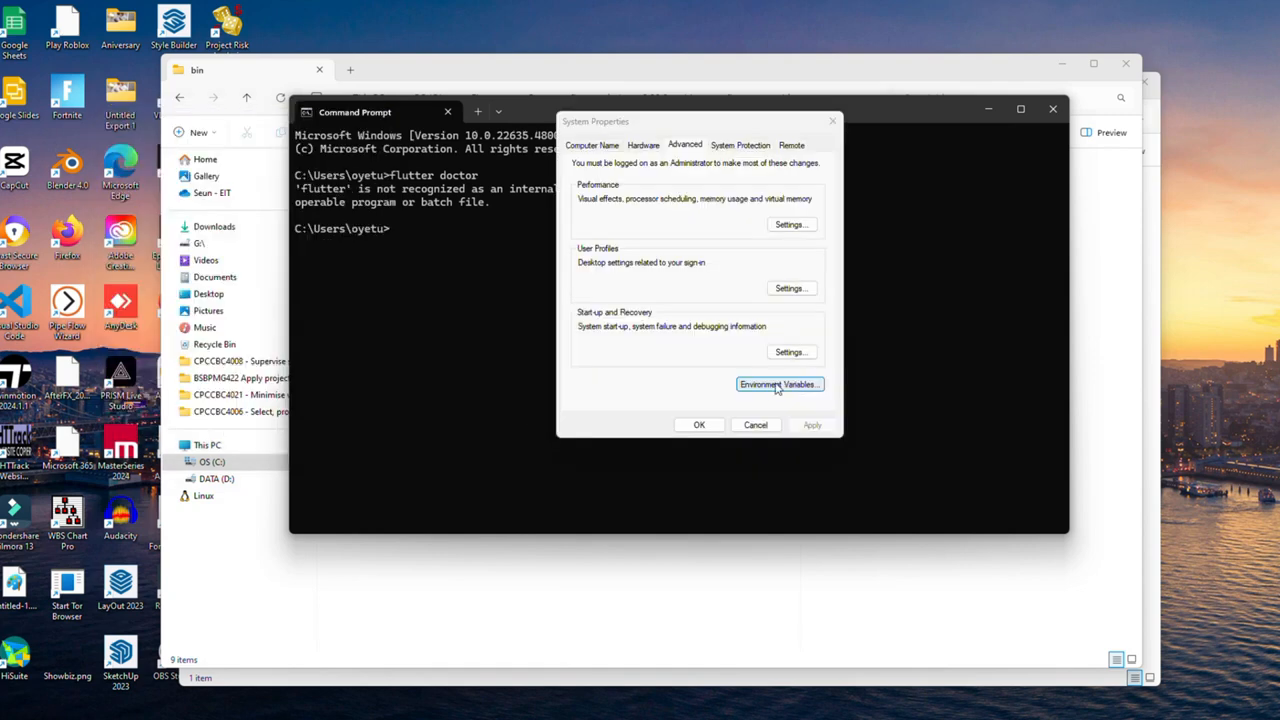
pyautogui.moveTo(246, 122); pyautogui.dragTo(699, 124)
pyautogui.click(769, 388)
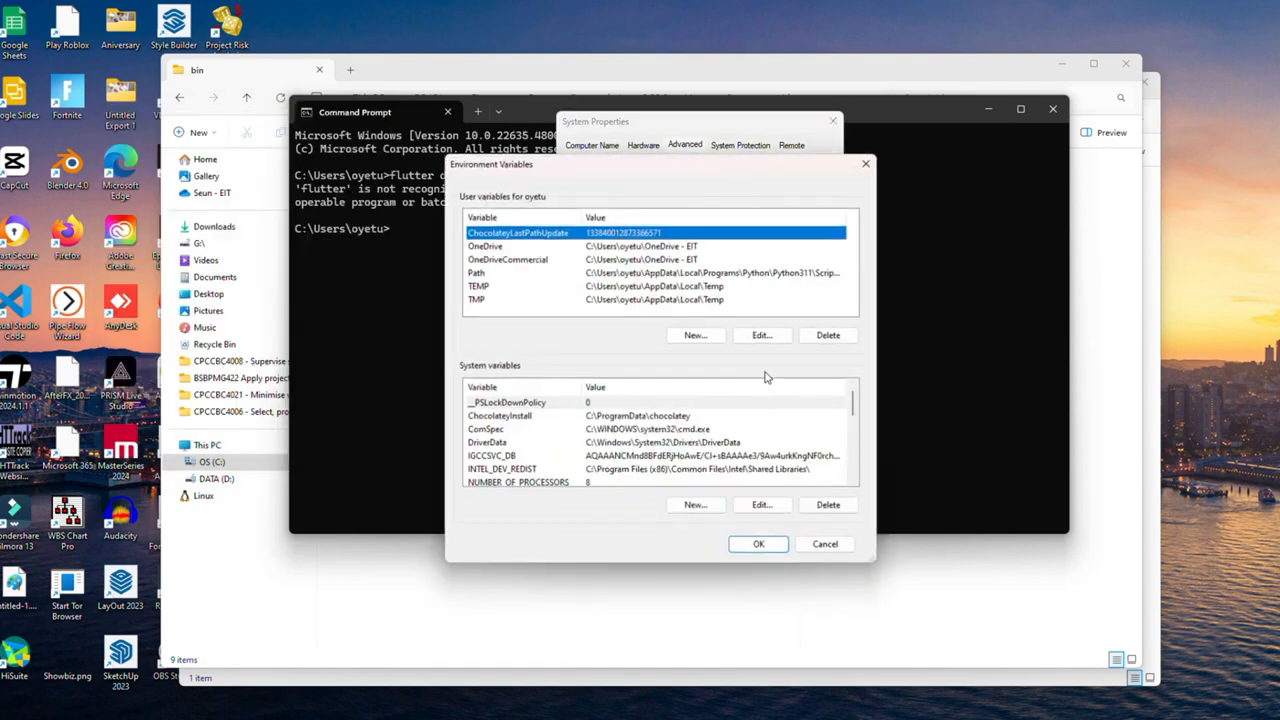
pyautogui.click(766, 336)
pyautogui.click(793, 188)
pyautogui.hotkey('ctrl', 'v')
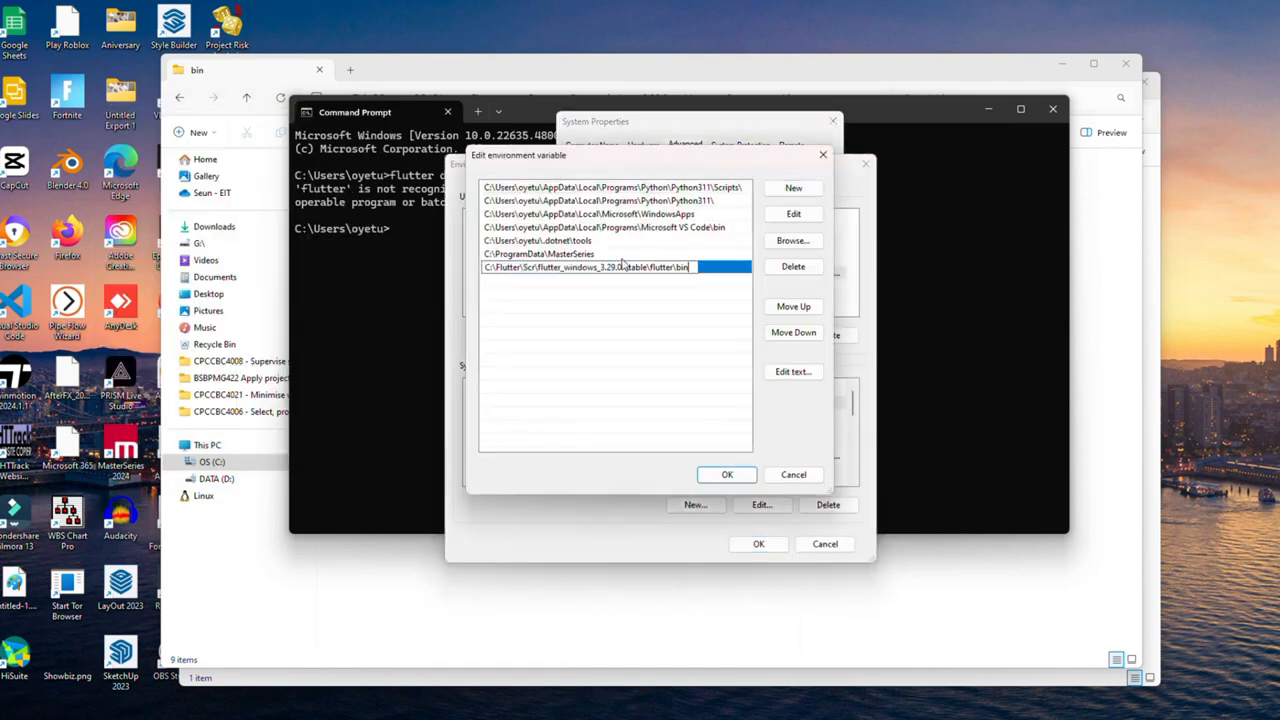
pyautogui.click(723, 474)
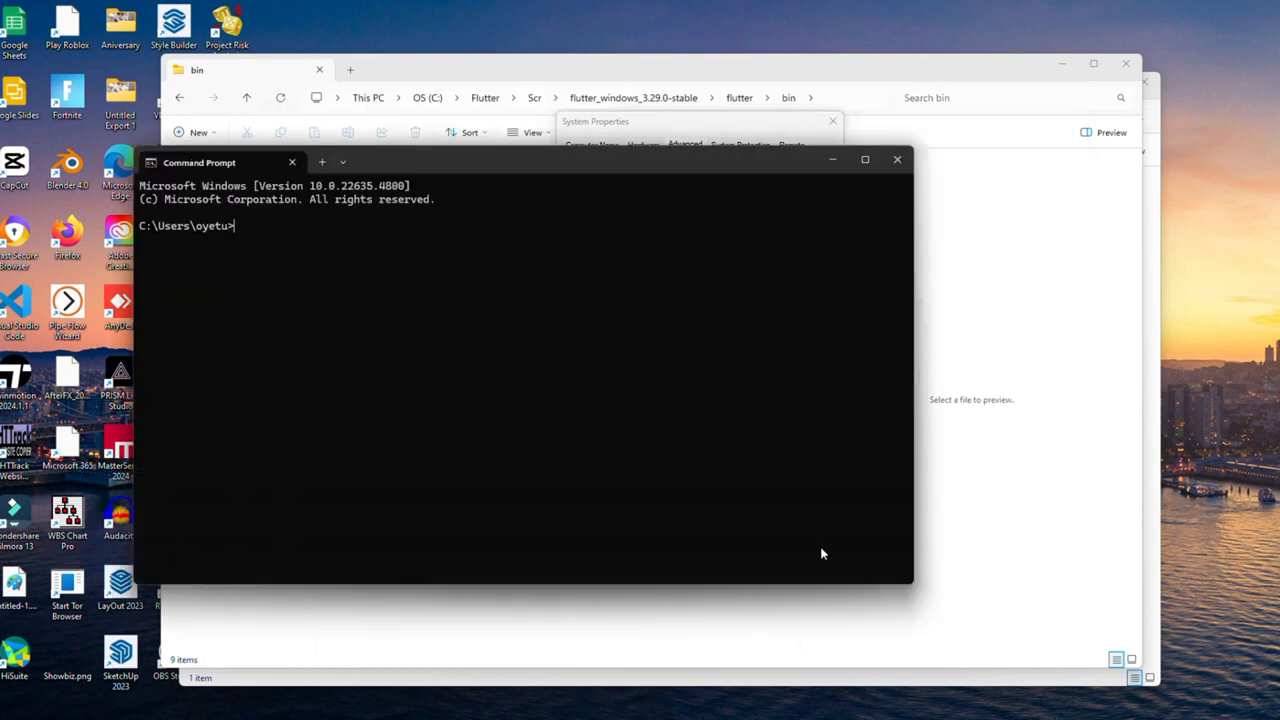
pyautogui.moveTo(460, 168); pyautogui.dragTo(665, 170)
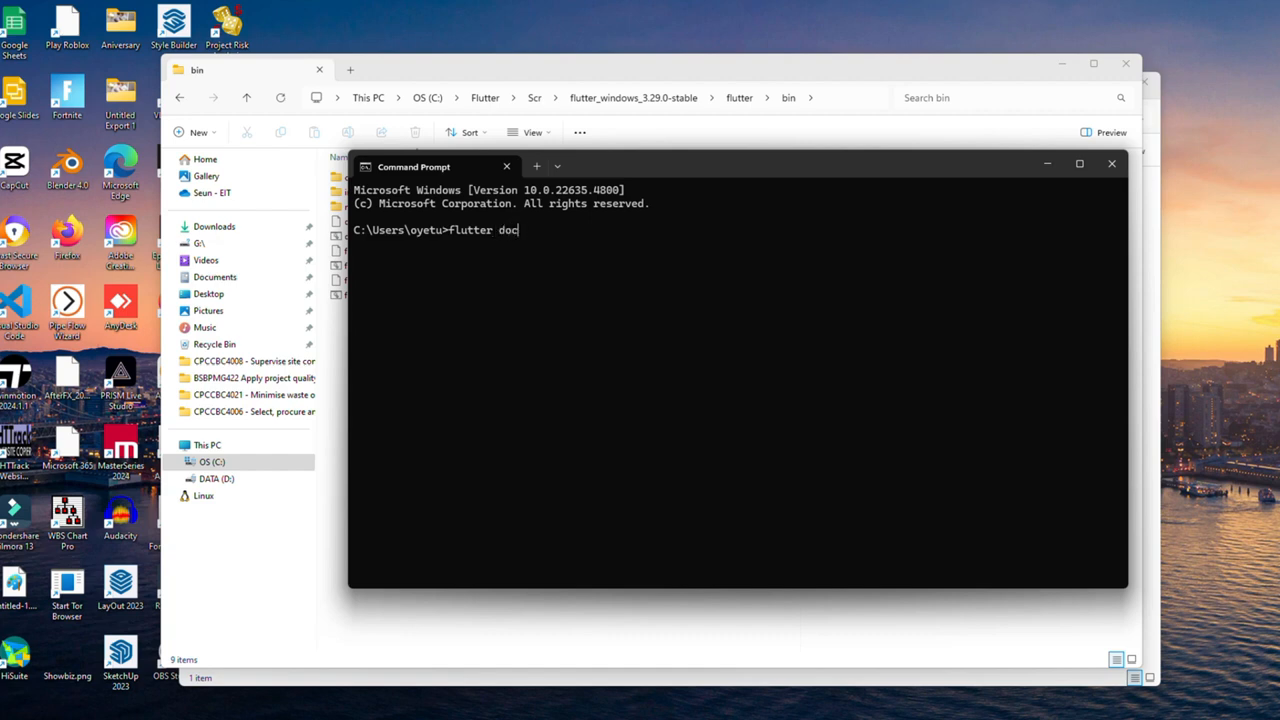
# Step: Rerun flutter doctor from the user folder, confirm it works, then minimise the prompt
pyautogui.press('Return')
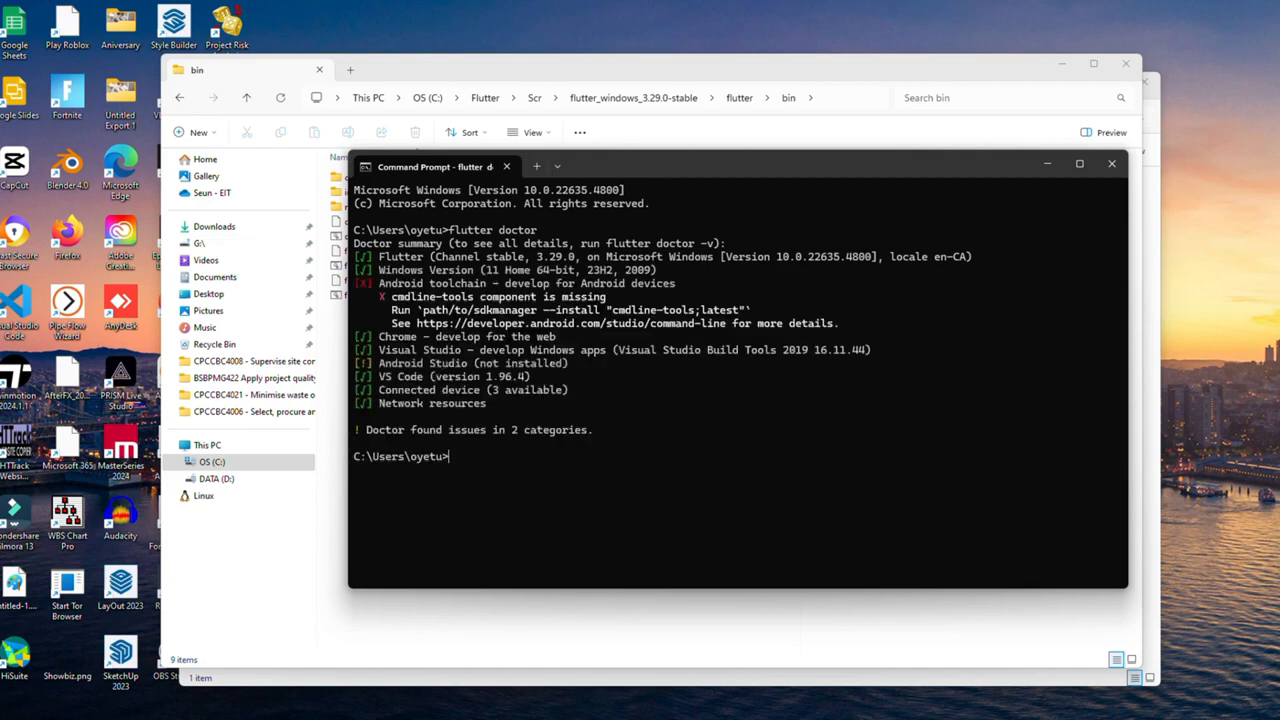
pyautogui.click(1046, 164)
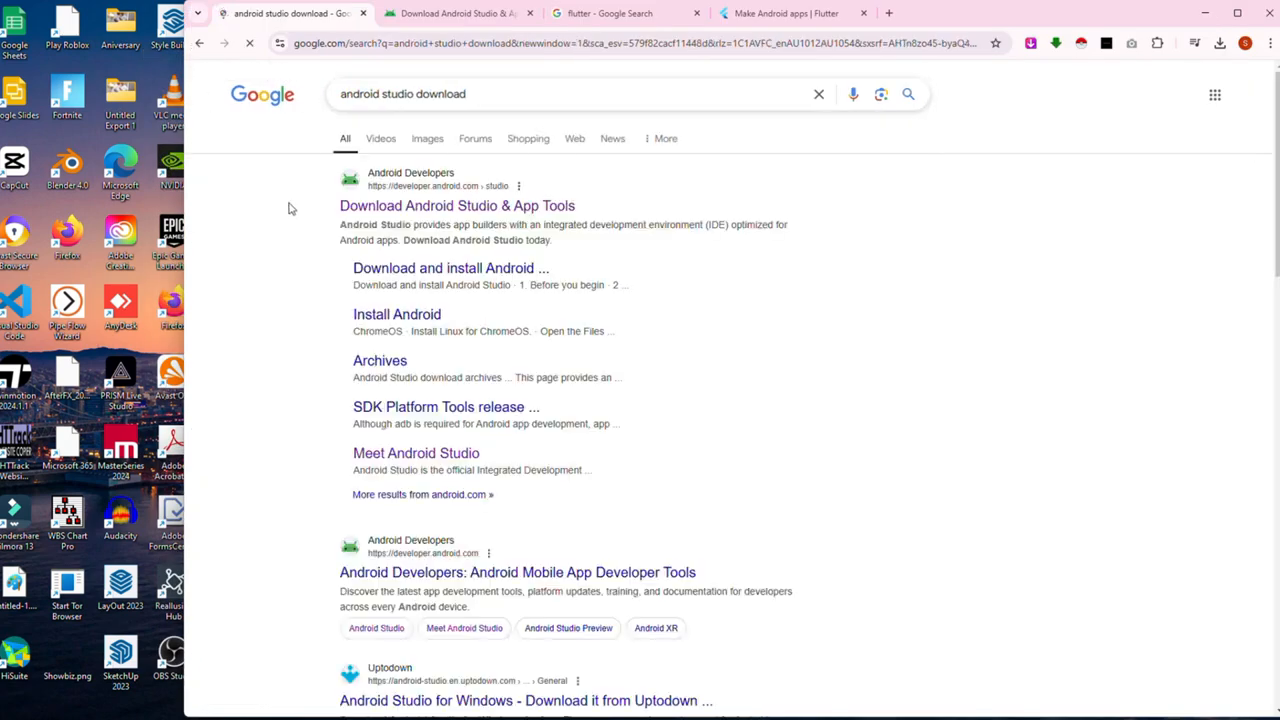
# Step: Accept the terms, download android-studio-2024.2.2.14-windows.exe, and launch the installer
pyautogui.click(393, 210)
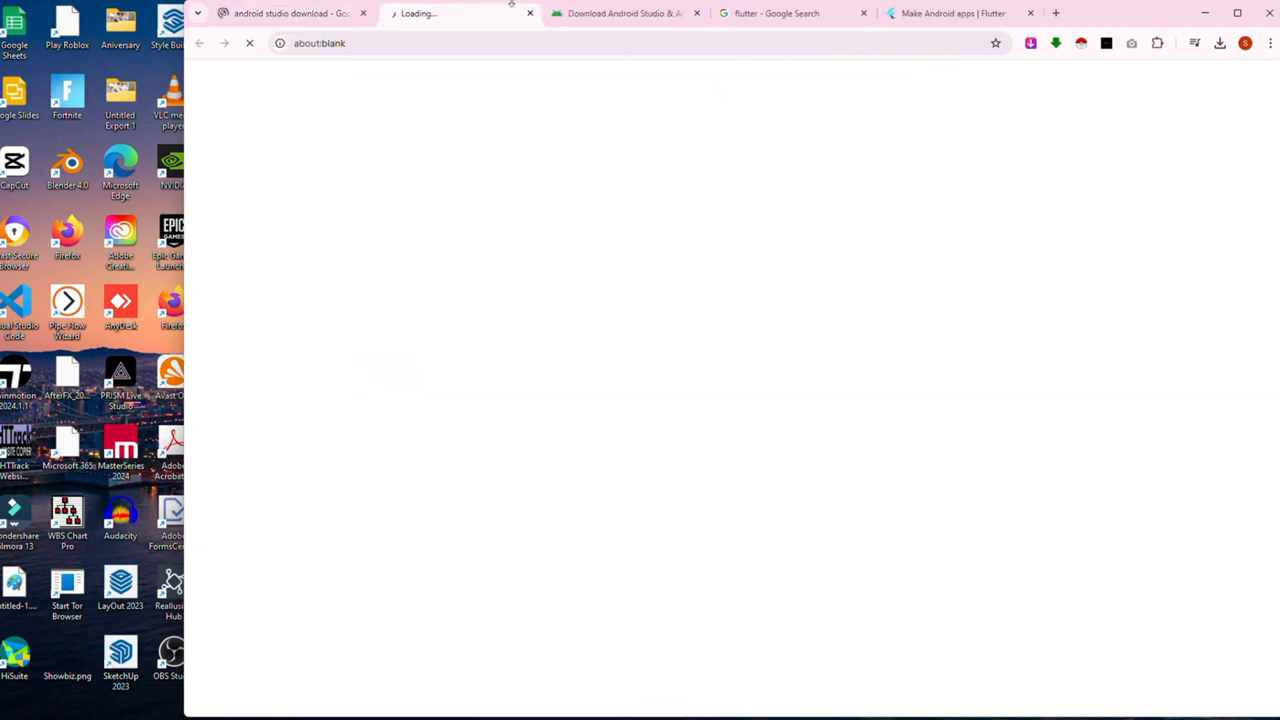
pyautogui.click(557, 14)
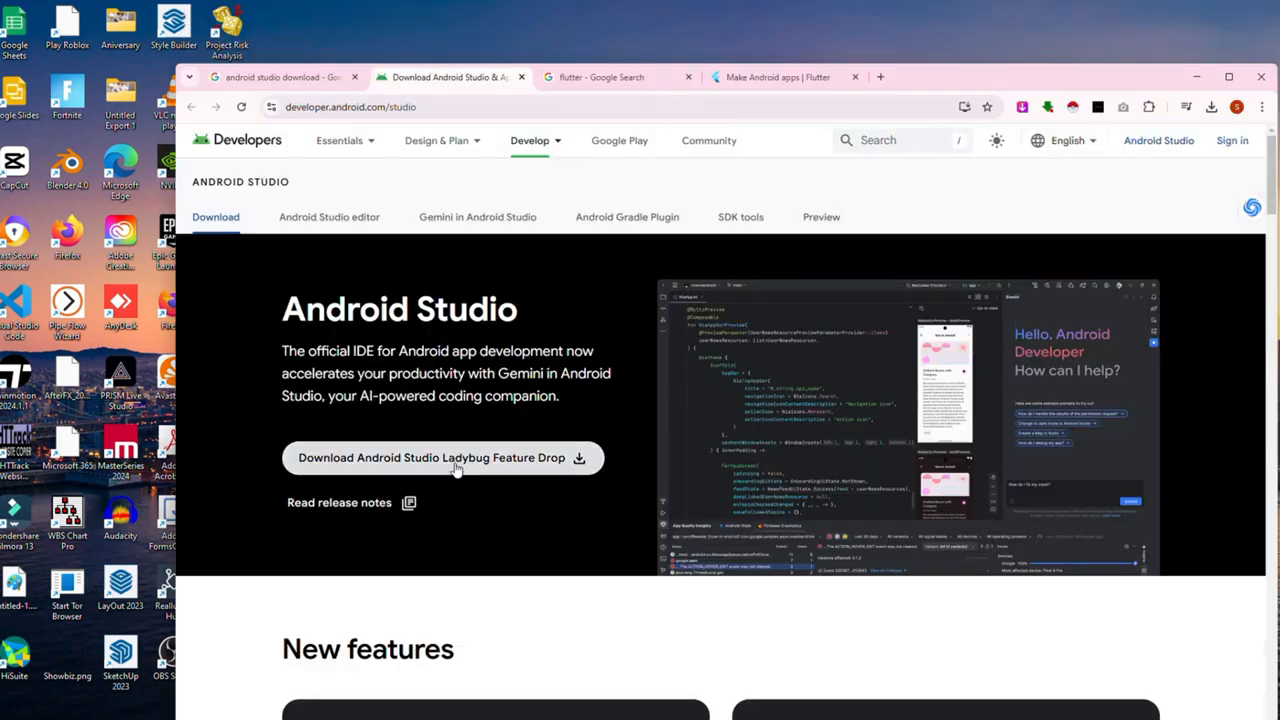
pyautogui.click(455, 458)
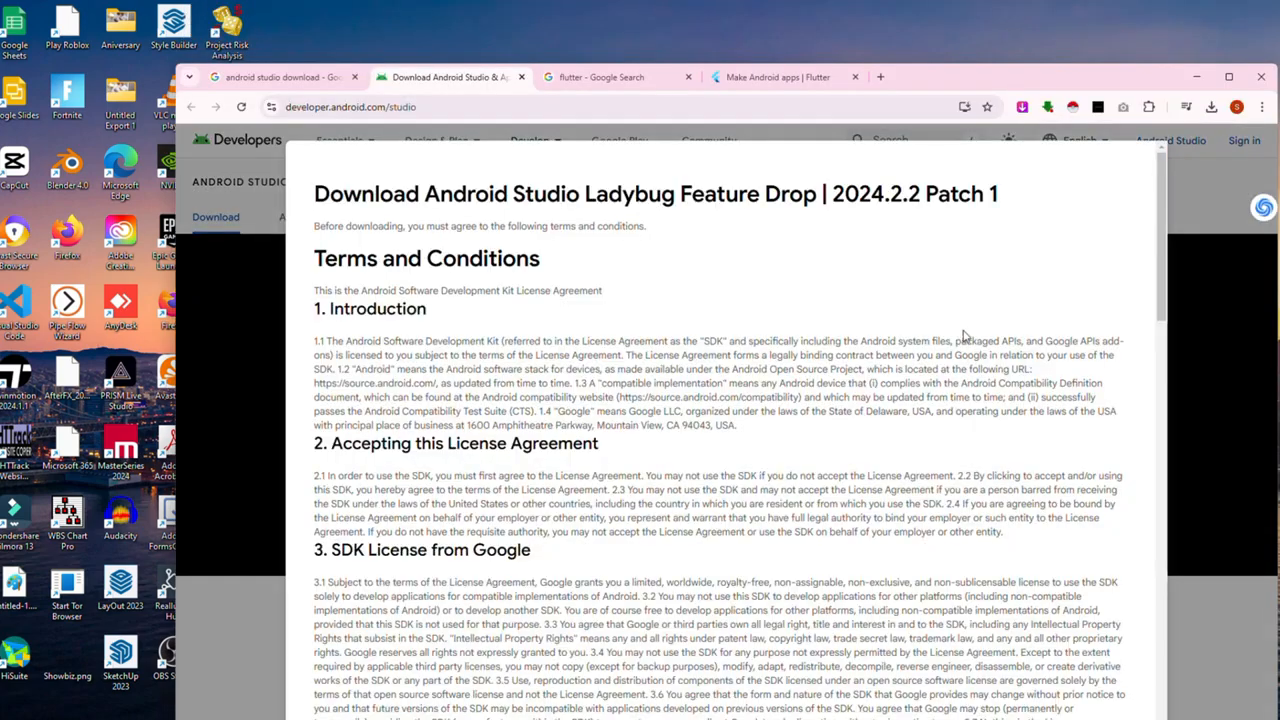
pyautogui.scroll(-20, 640, 420)
pyautogui.click(320, 641)
pyautogui.click(602, 681)
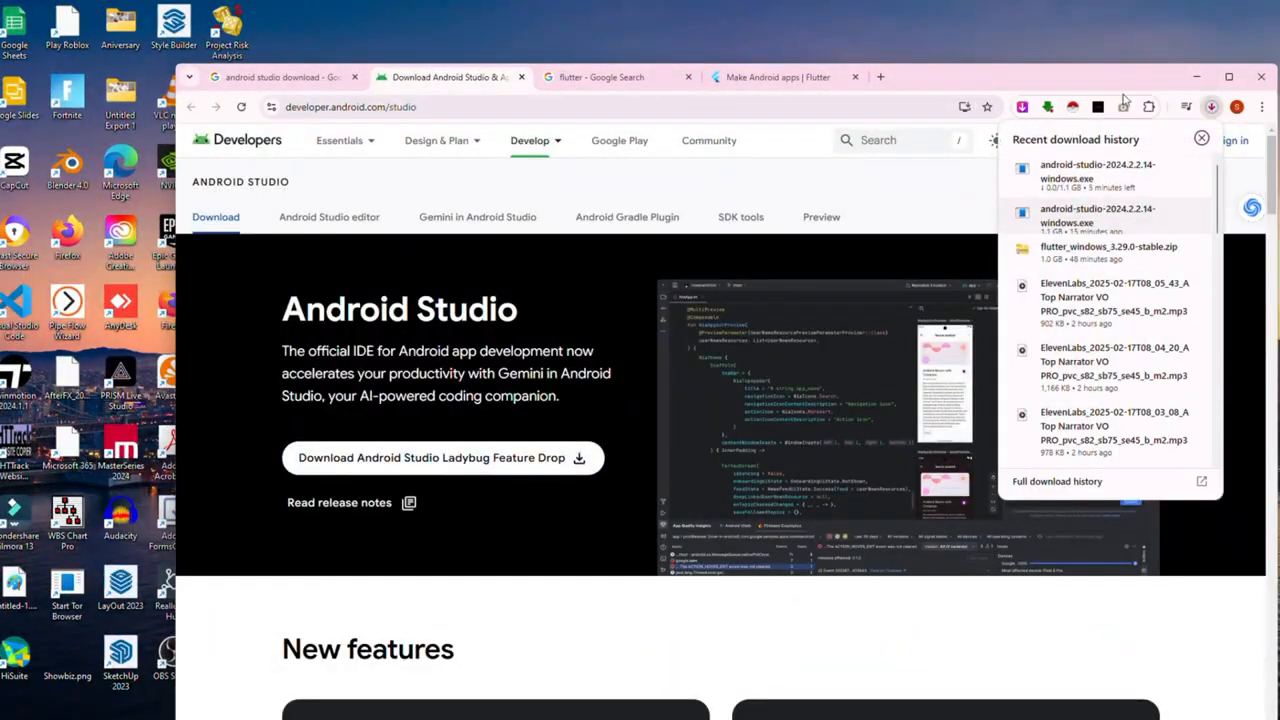
pyautogui.click(1161, 212)
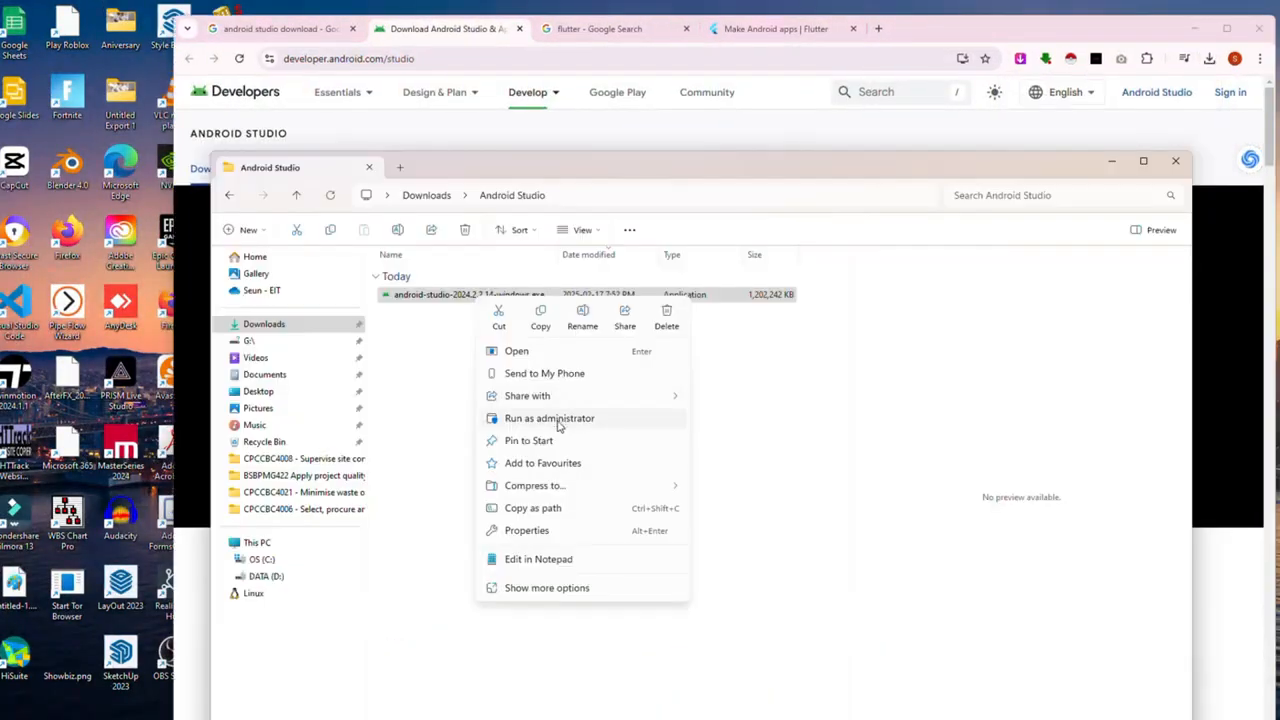
pyautogui.click(557, 418)
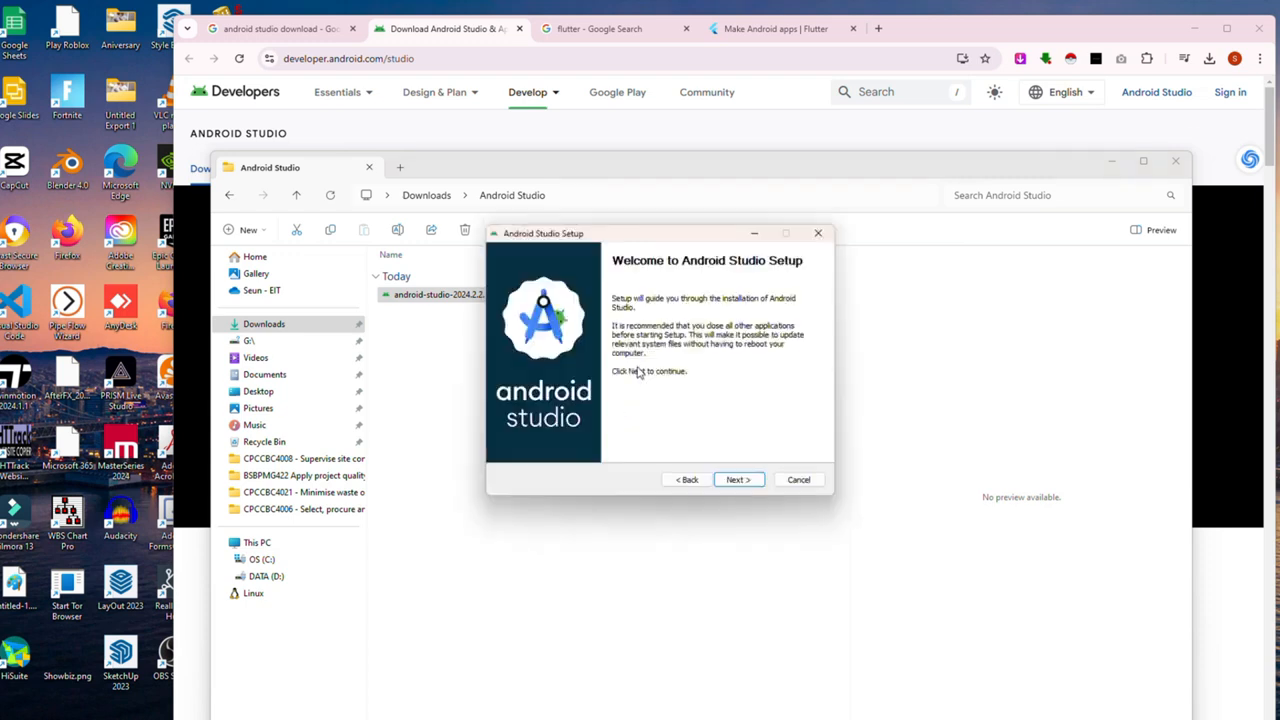
# Step: Install Android Studio with default components, location and shortcuts, launch it, and decline usage statistics
pyautogui.click(737, 479)
pyautogui.click(736, 479)
pyautogui.click(737, 479)
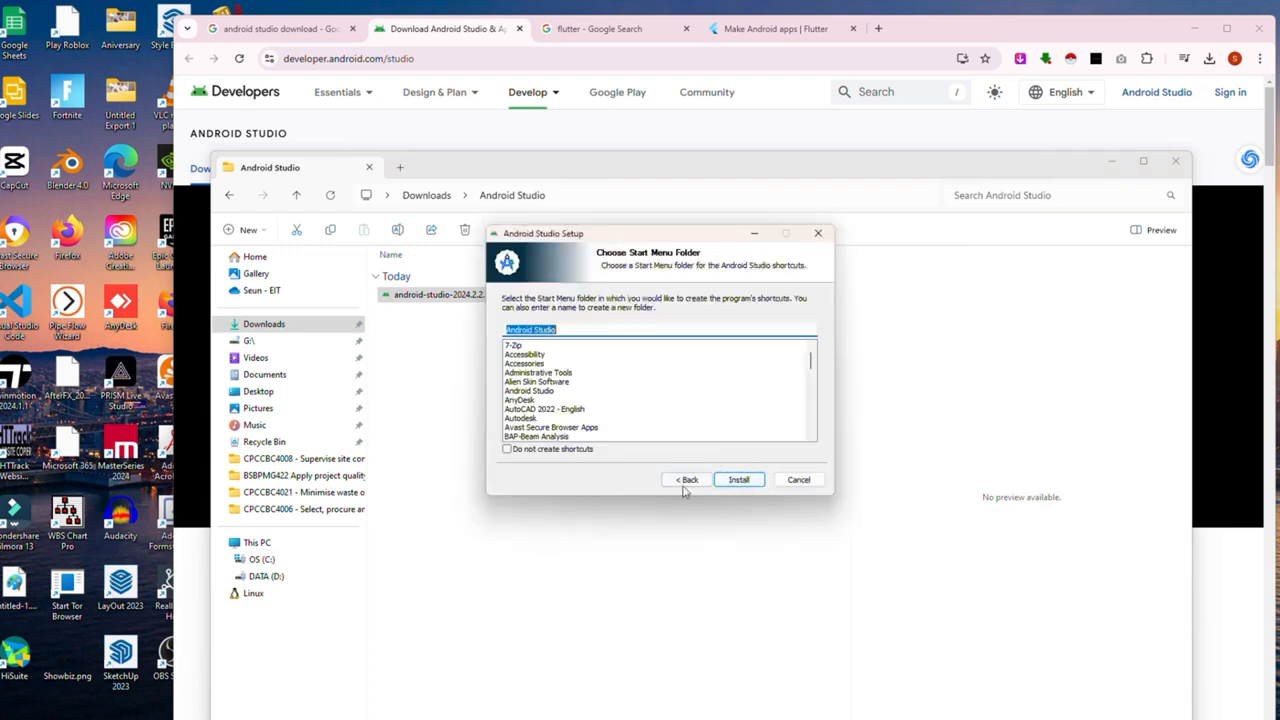
pyautogui.click(738, 479)
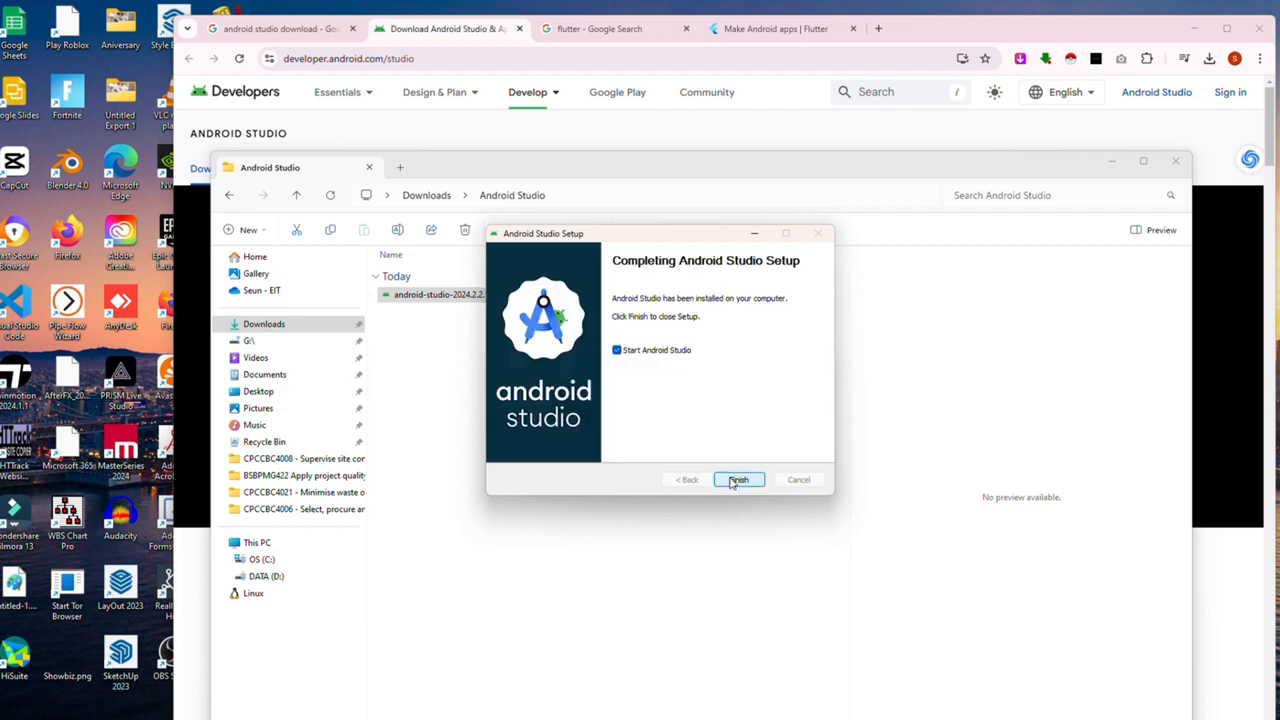
pyautogui.click(736, 480)
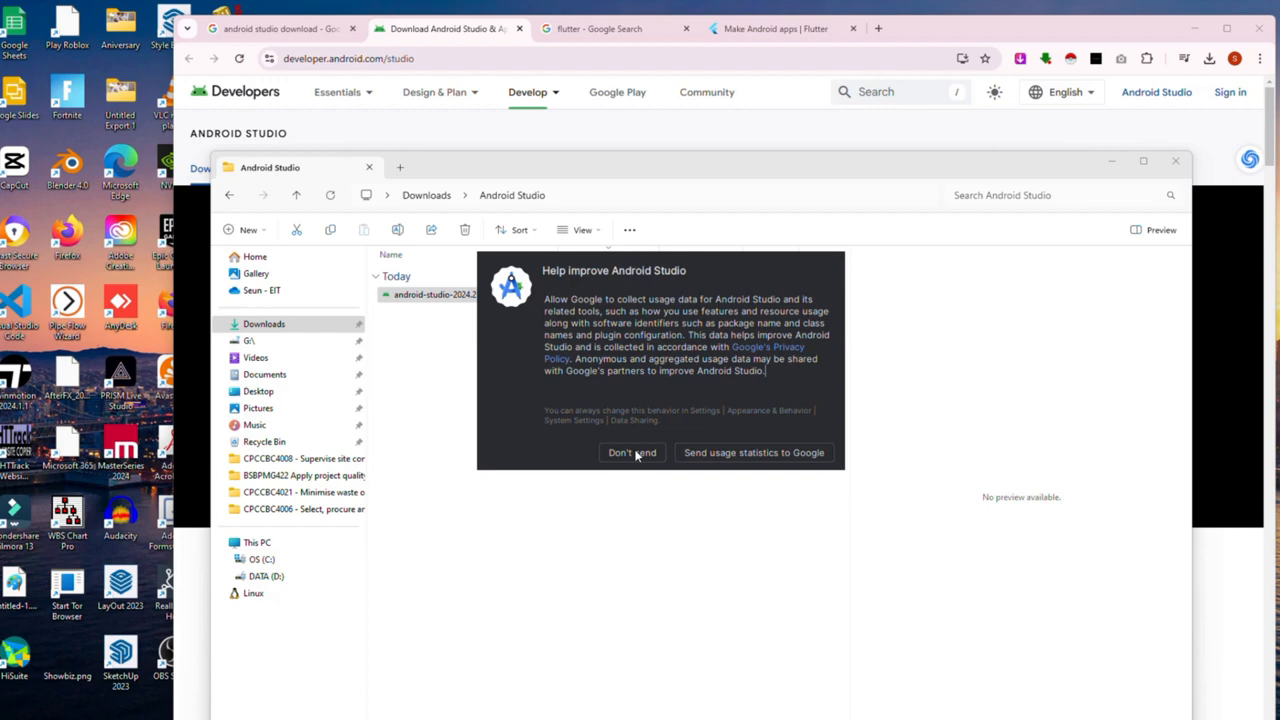
pyautogui.click(632, 453)
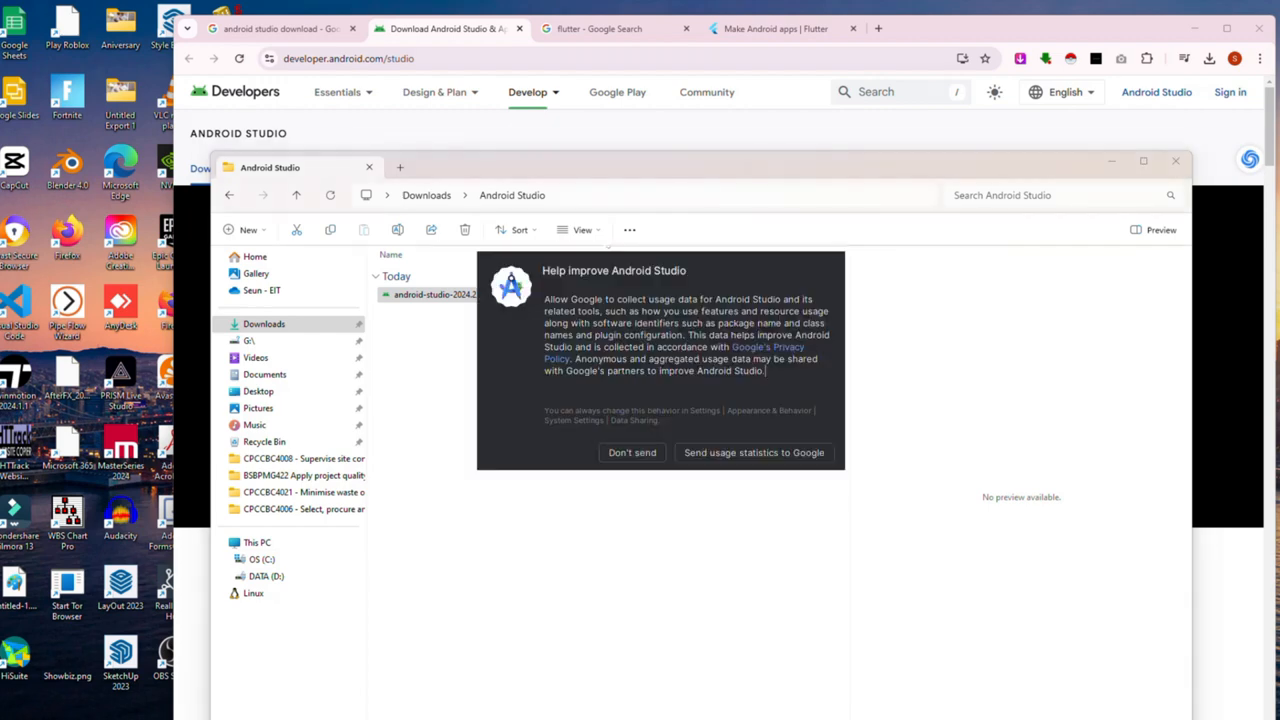
pyautogui.click(622, 453)
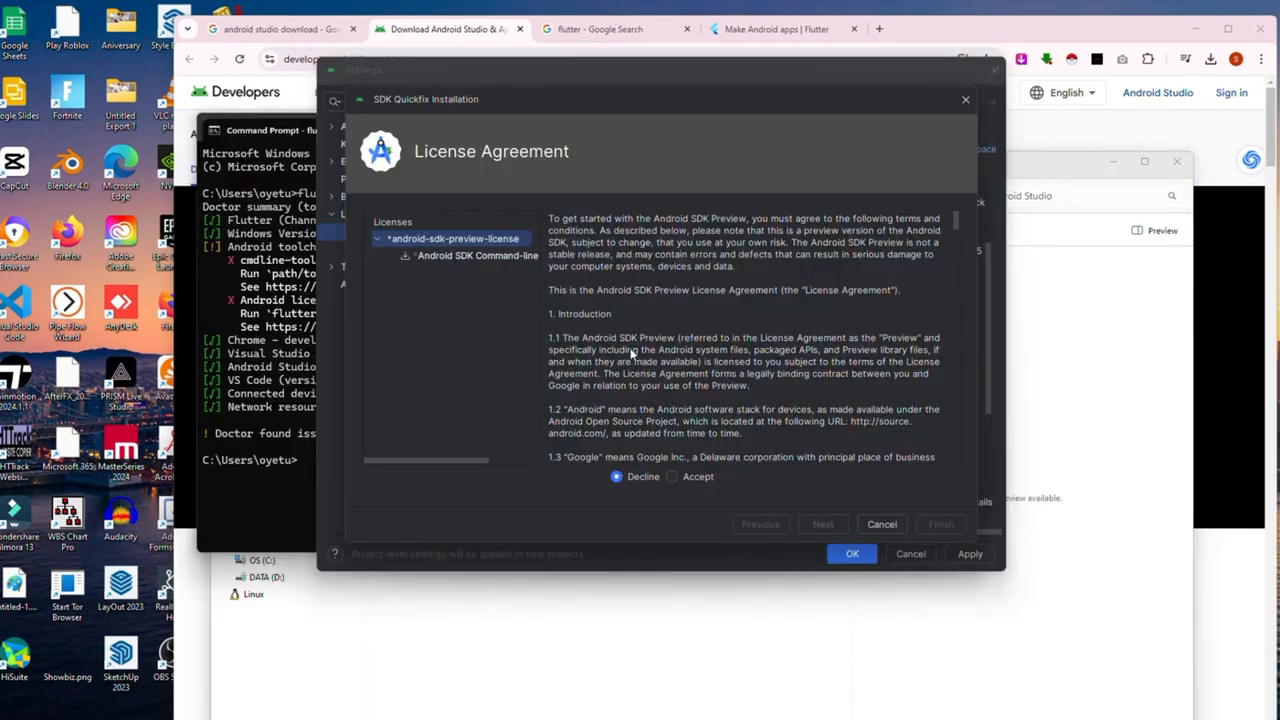
# Step: Accept the android-sdk-preview-license and start downloading the latest Android SDK Command-line Tools
pyautogui.scroll(-5, 745, 380)
pyautogui.click(672, 476)
pyautogui.click(822, 524)
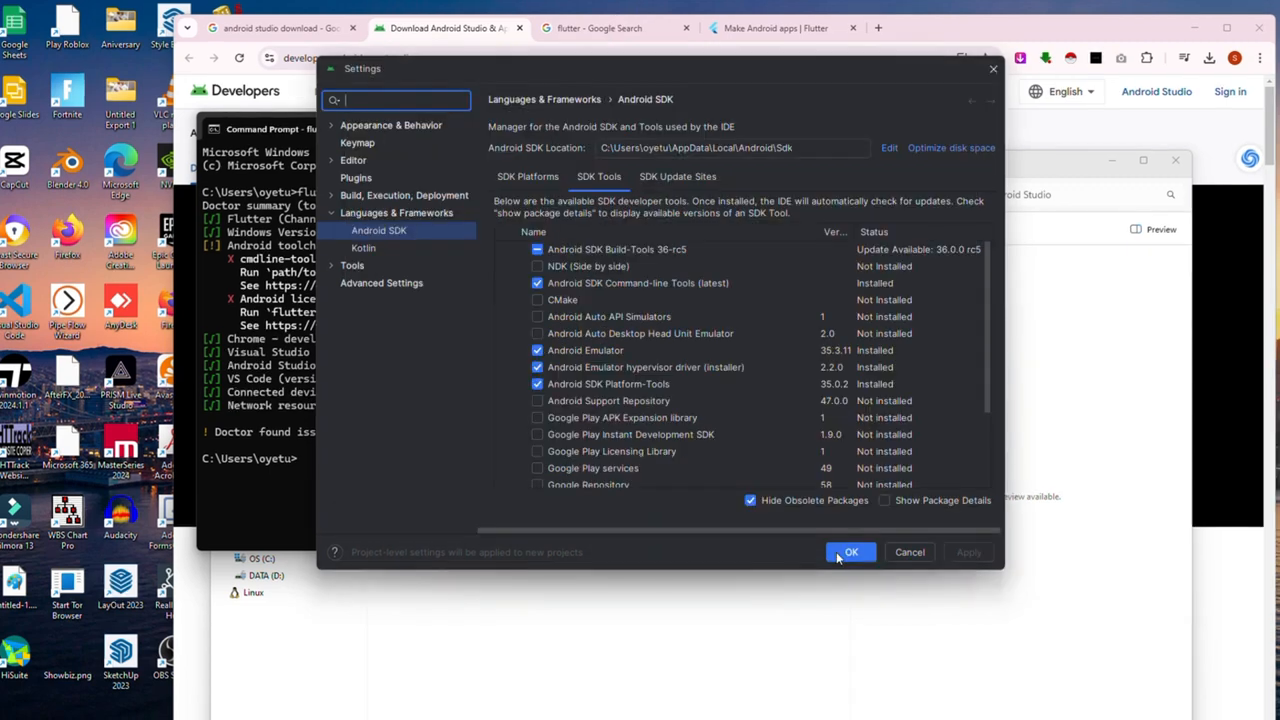
# Step: Close the SDK installer and rerun flutter doctor in Command Prompt
pyautogui.click(838, 557)
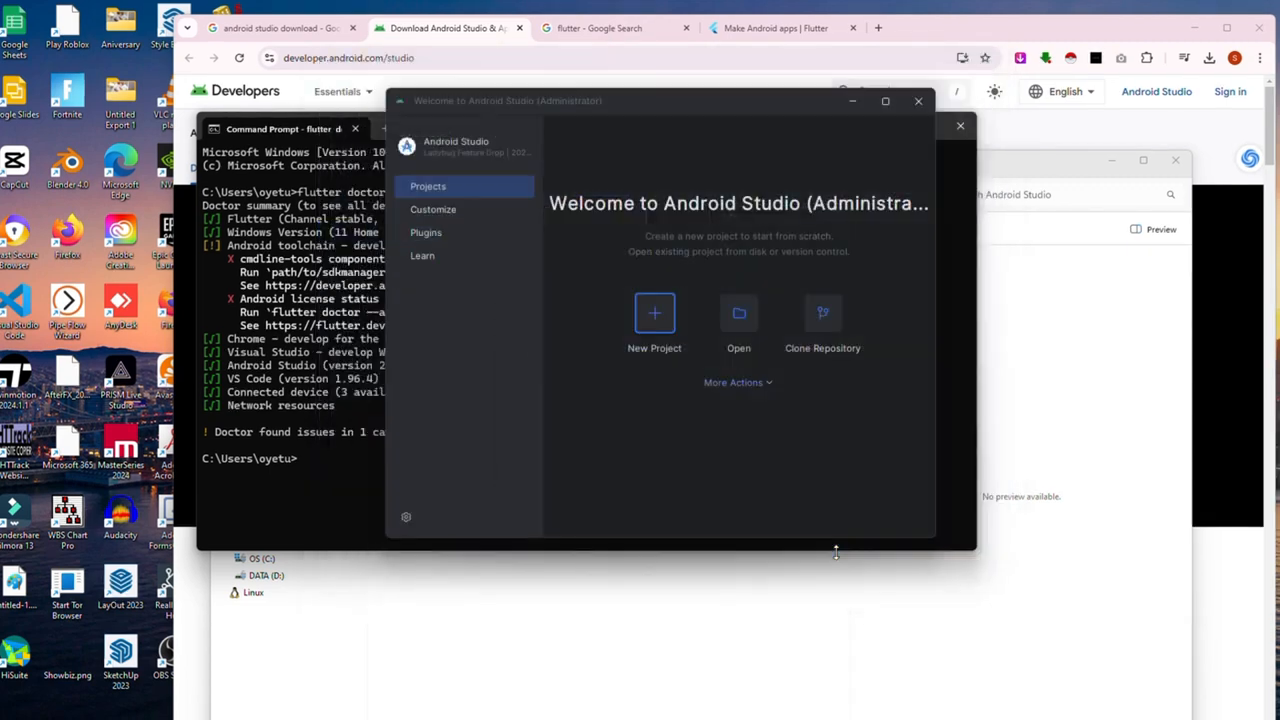
pyautogui.click(248, 140)
pyautogui.write('flutter doctor')
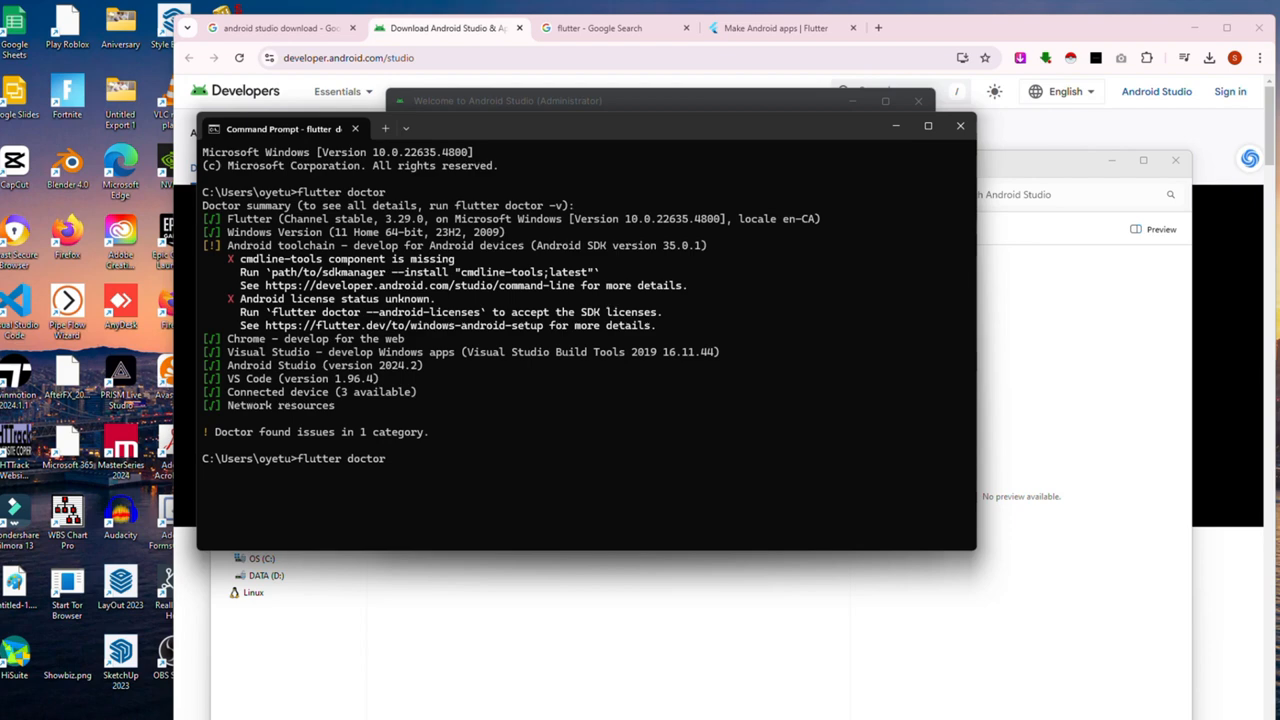
pyautogui.press('Return')
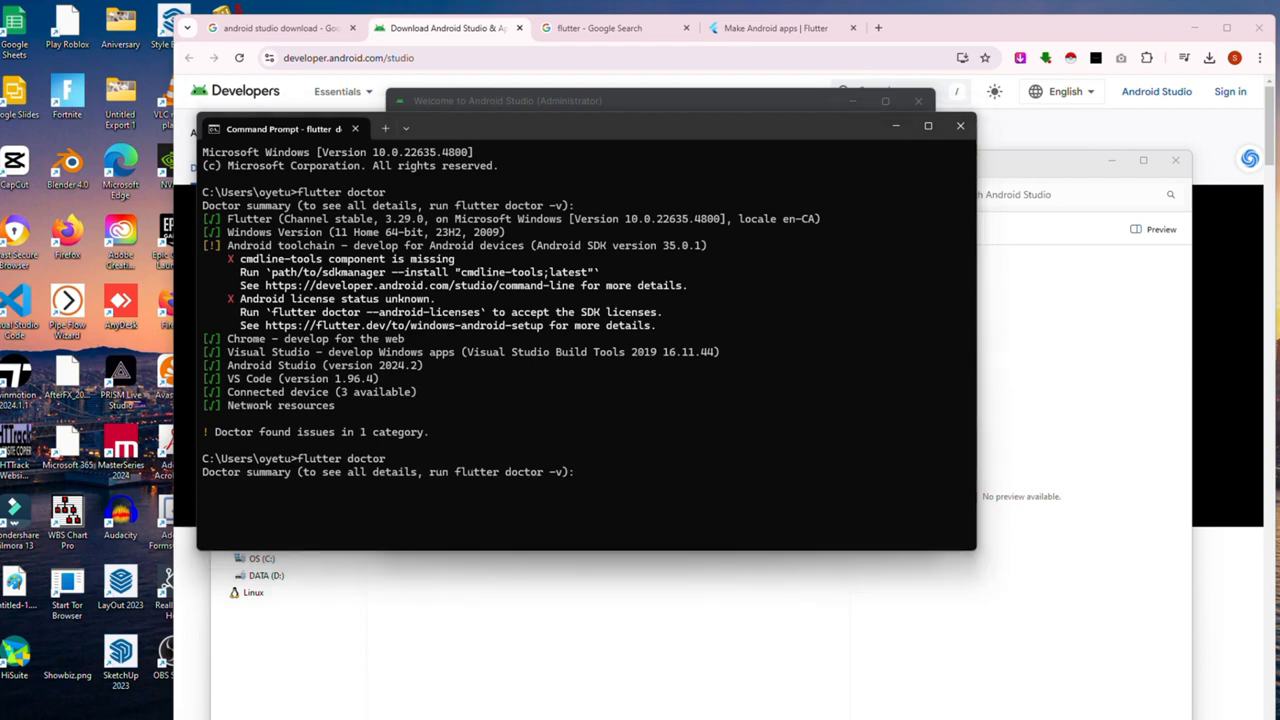
pyautogui.moveTo(472, 134); pyautogui.dragTo(557, 138)
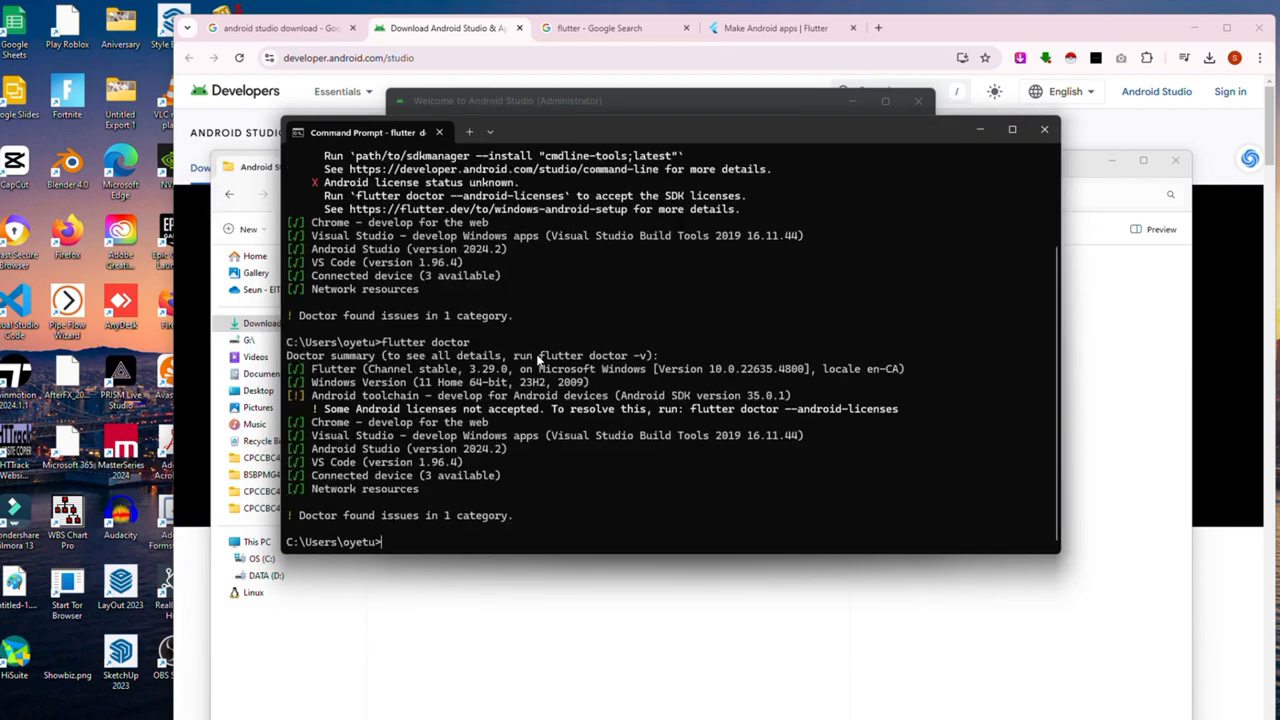
# Step: Copy the suggested flutter doctor --android-licenses command and run it at the prompt
pyautogui.moveTo(325, 409); pyautogui.dragTo(501, 408)
pyautogui.moveTo(691, 409); pyautogui.dragTo(898, 409)
pyautogui.hotkey('ctrl', 'c')
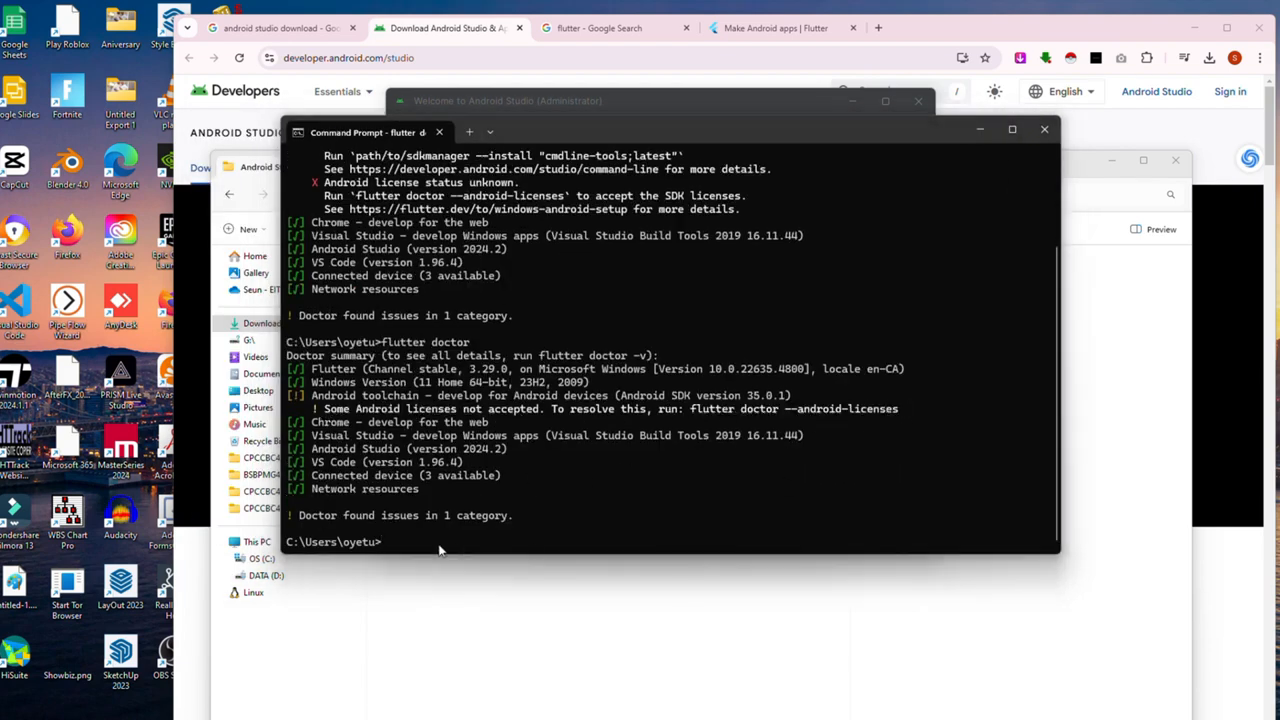
pyautogui.hotkey('ctrl', 'v')
pyautogui.press('Return')
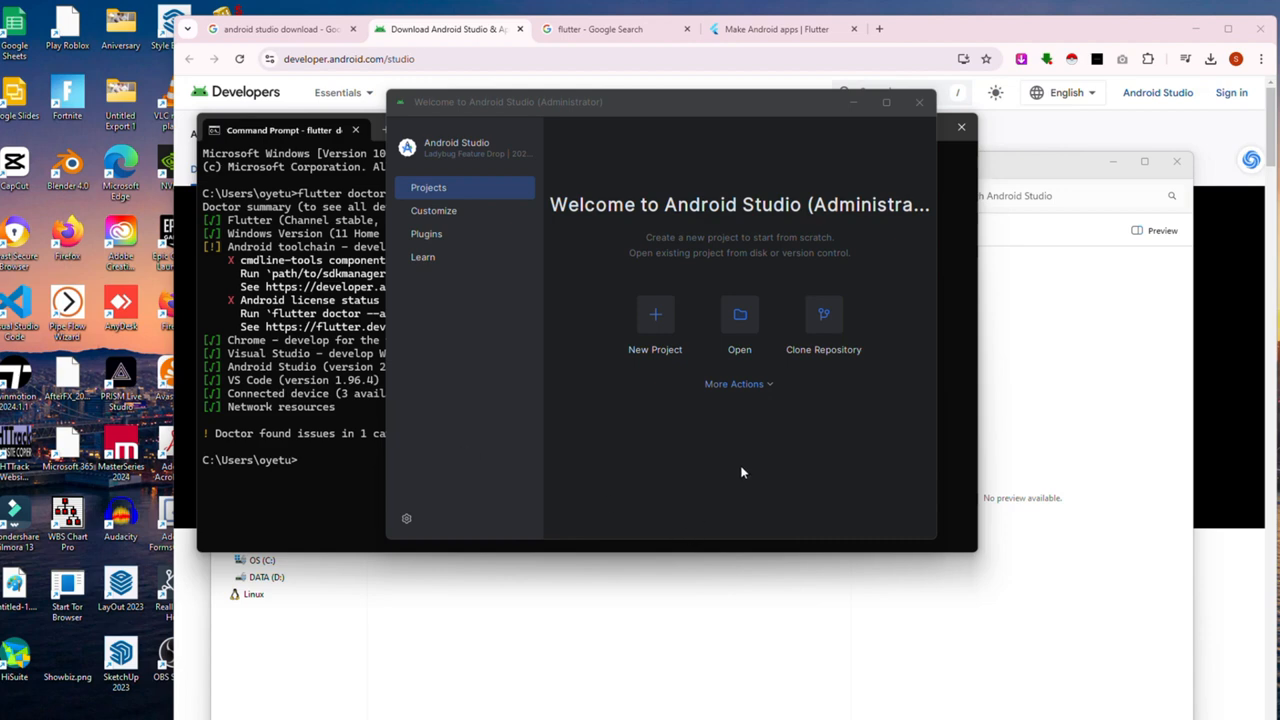
# Step: In SDK Manager's SDK Tools, tick Android SDK Command-line Tools (latest), apply, and accept the license
pyautogui.click(733, 385)
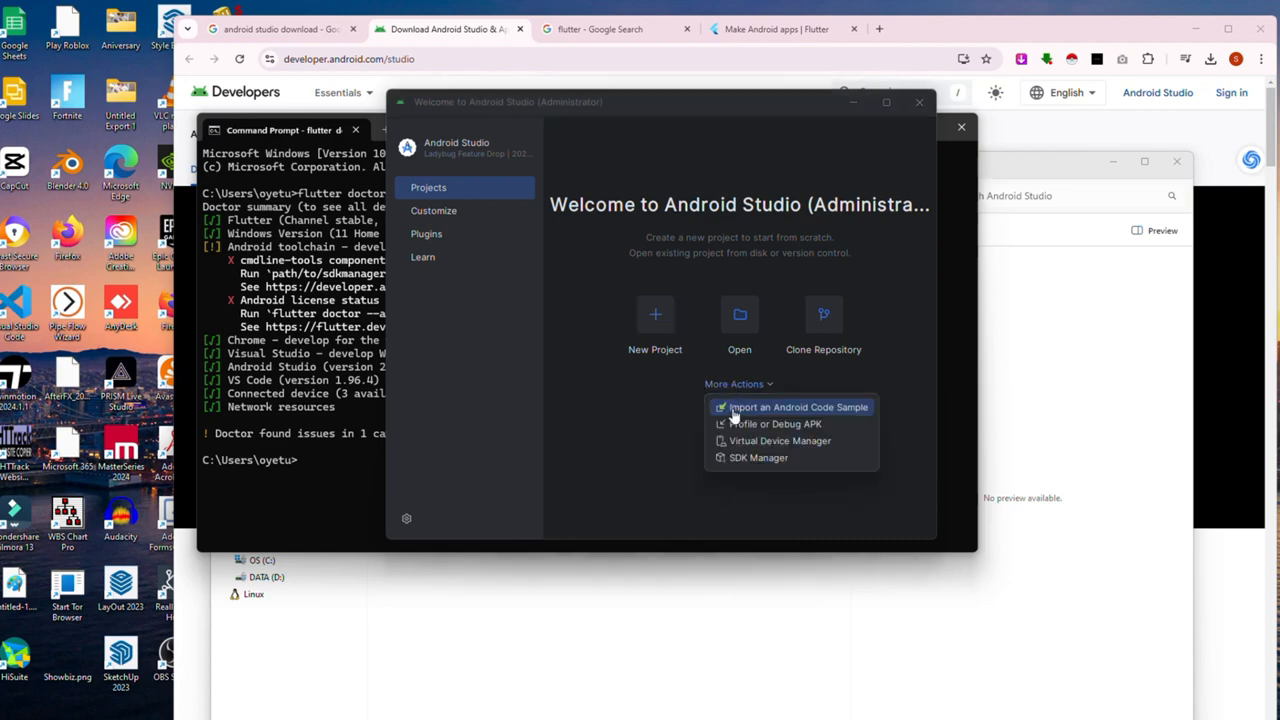
pyautogui.click(737, 444)
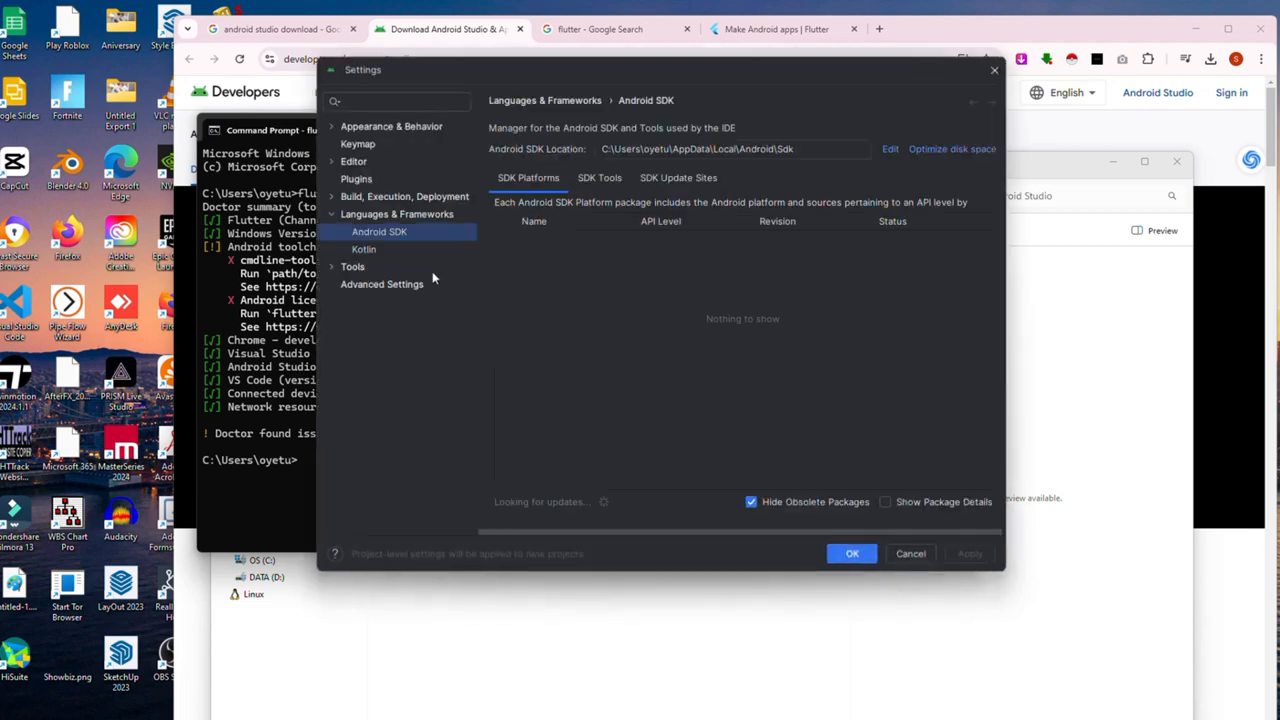
pyautogui.click(599, 177)
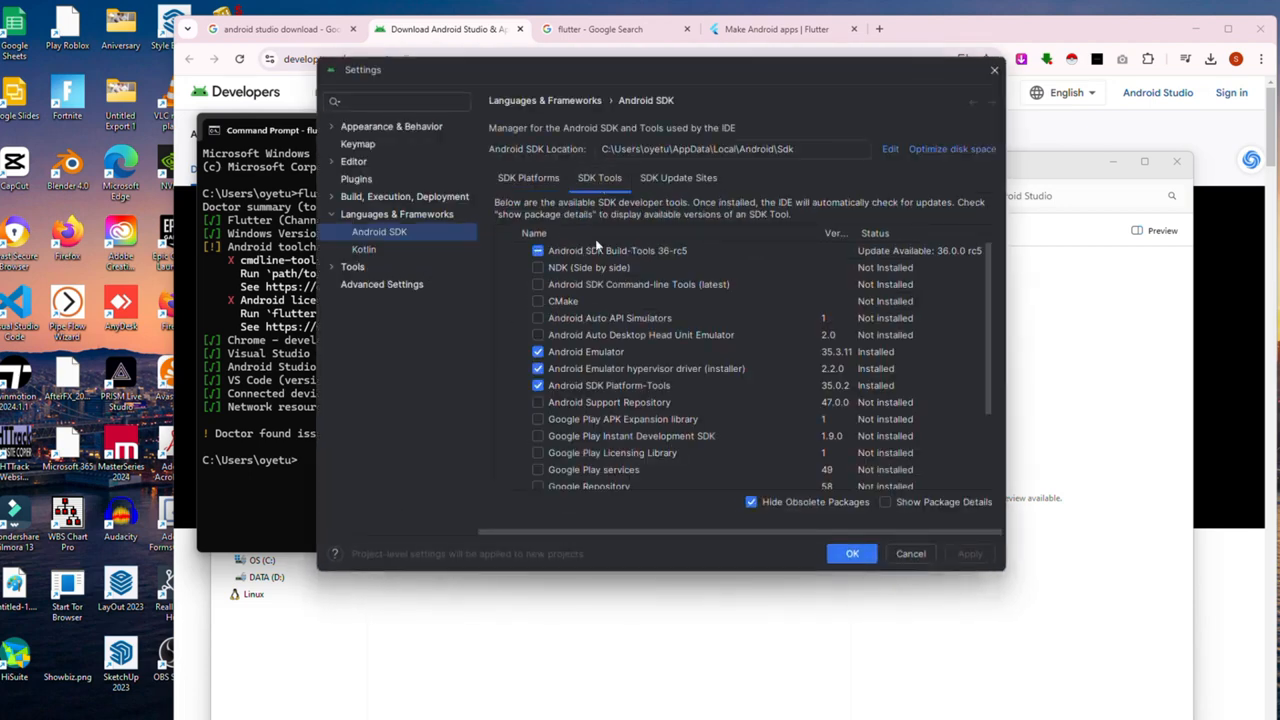
pyautogui.click(538, 284)
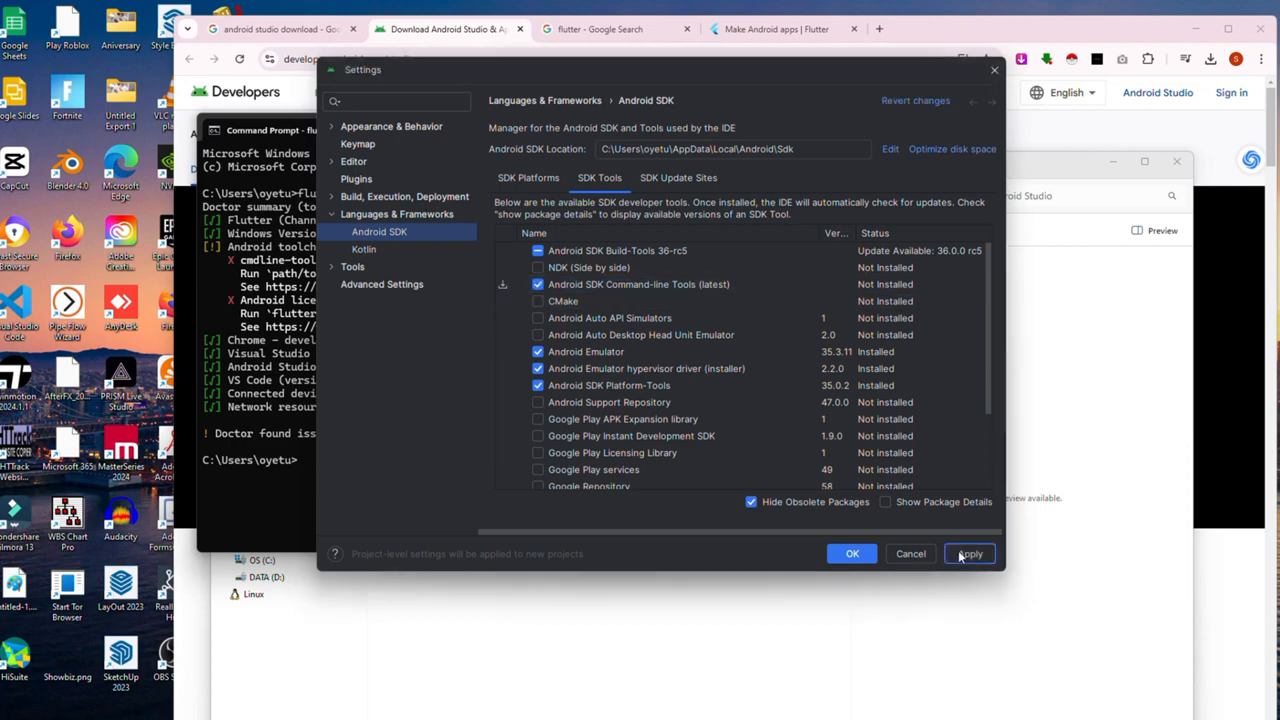
pyautogui.click(970, 553)
pyautogui.click(823, 524)
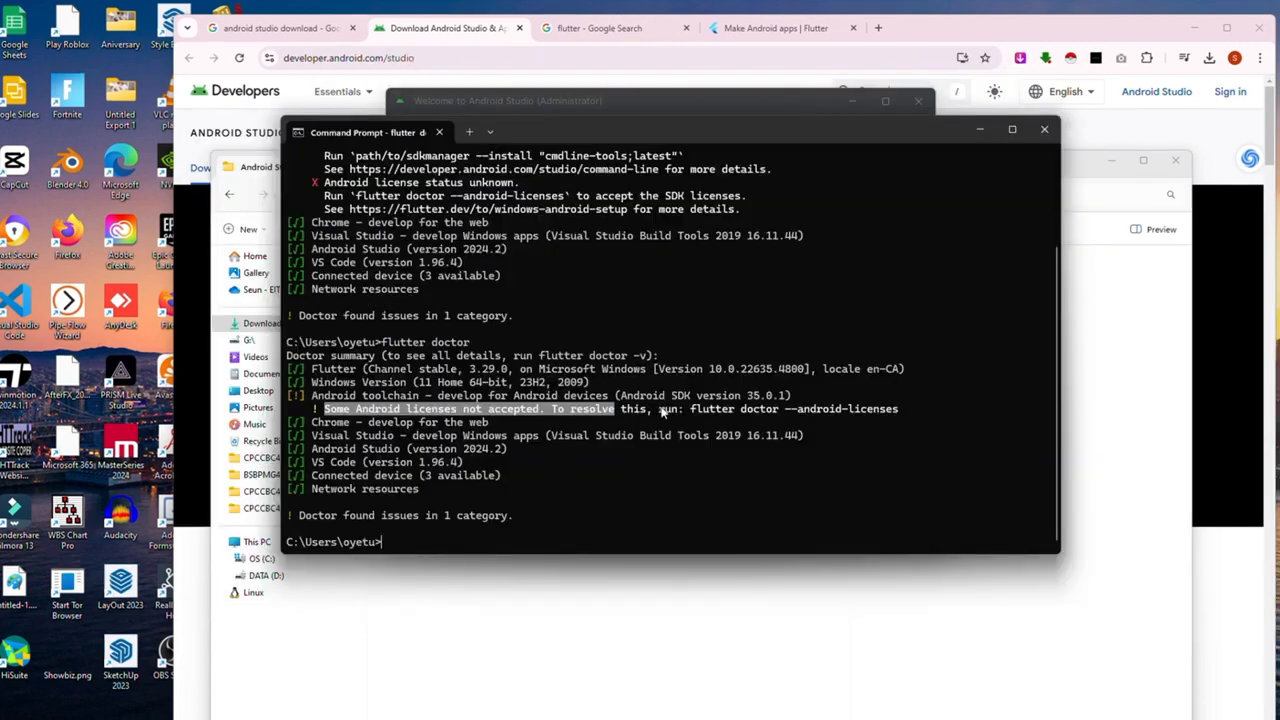
# Step: Run flutter doctor --android-licenses, accept every SDK license, and confirm No issues found
pyautogui.moveTo(658, 410); pyautogui.dragTo(903, 414)
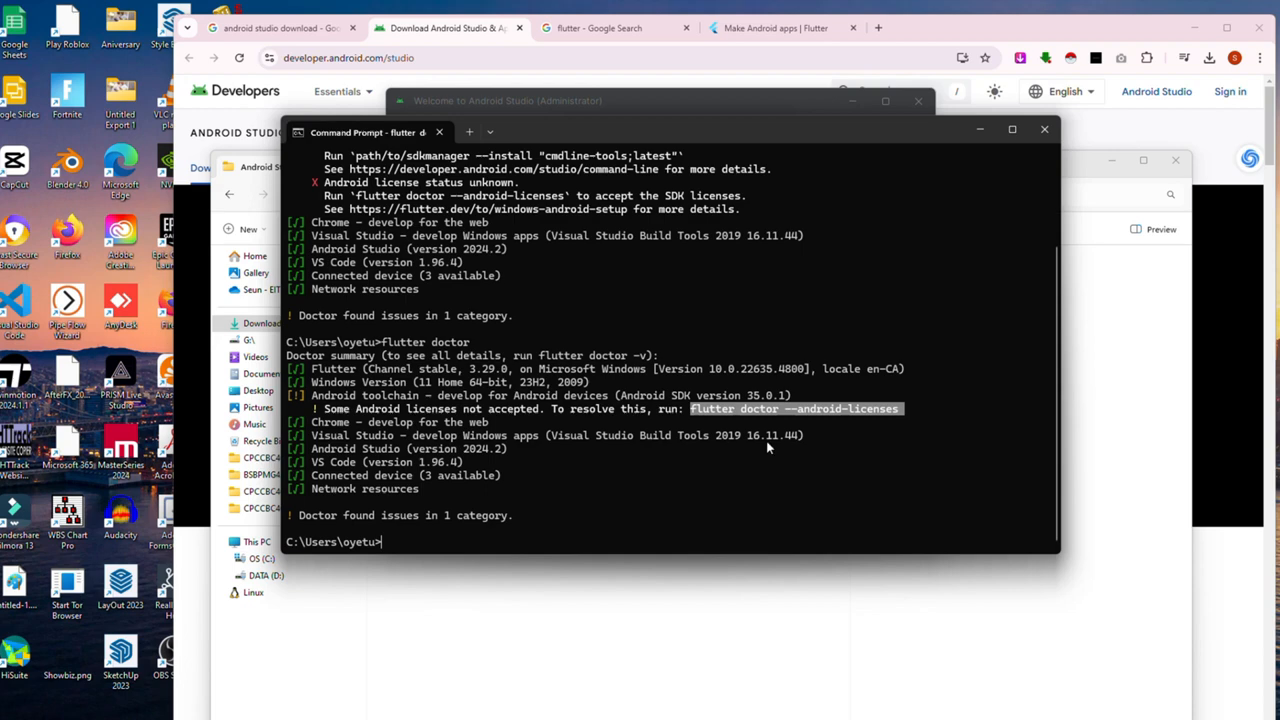
pyautogui.hotkey('ctrl', 'c')
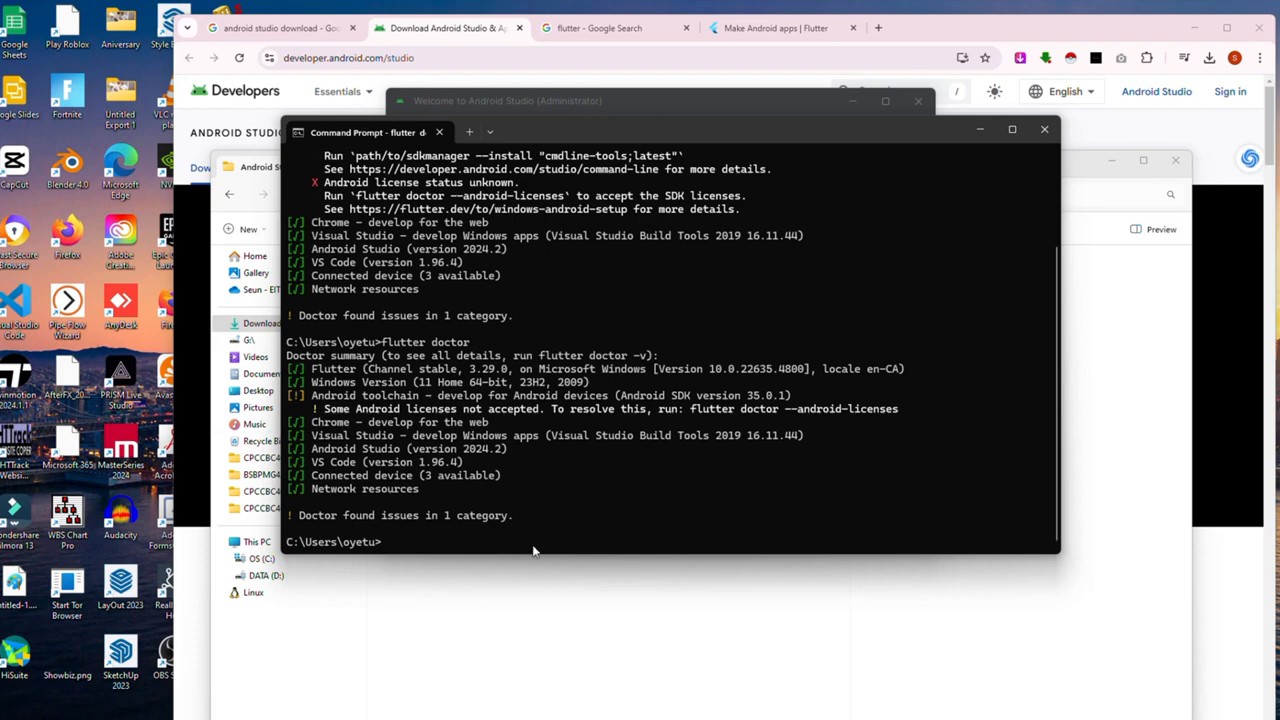
pyautogui.click(437, 550)
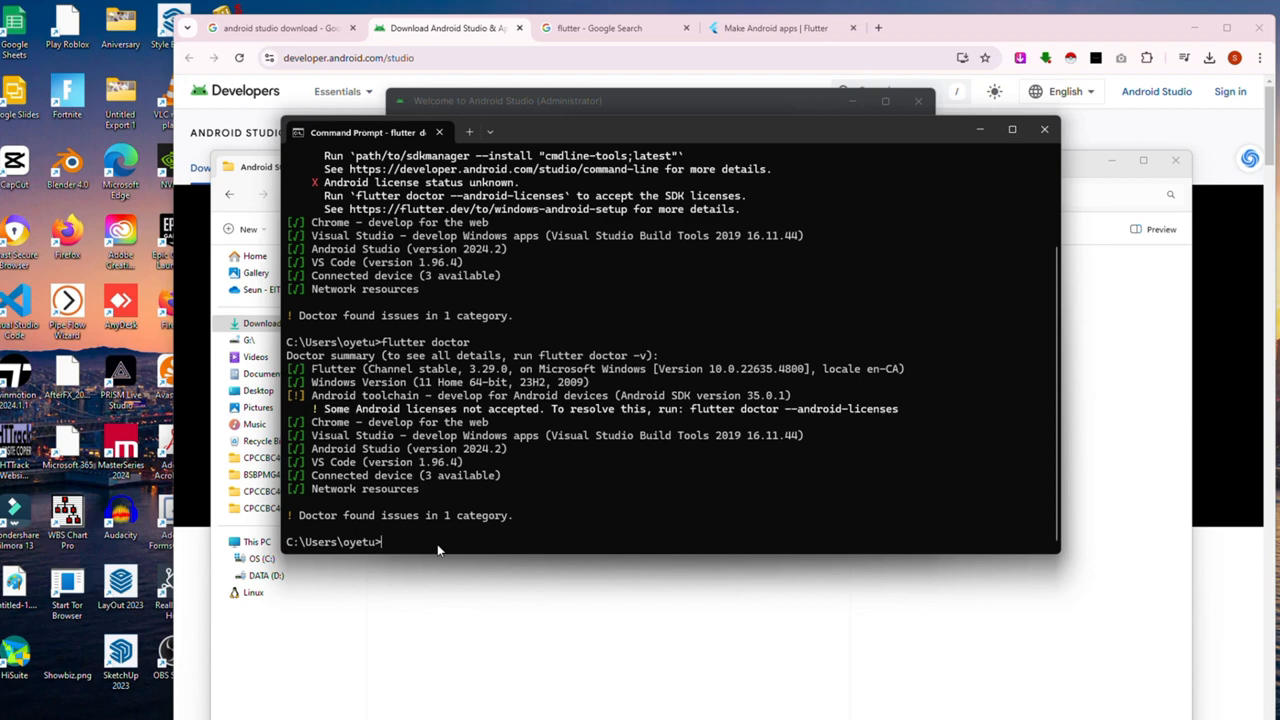
pyautogui.hotkey('ctrl', 'v')
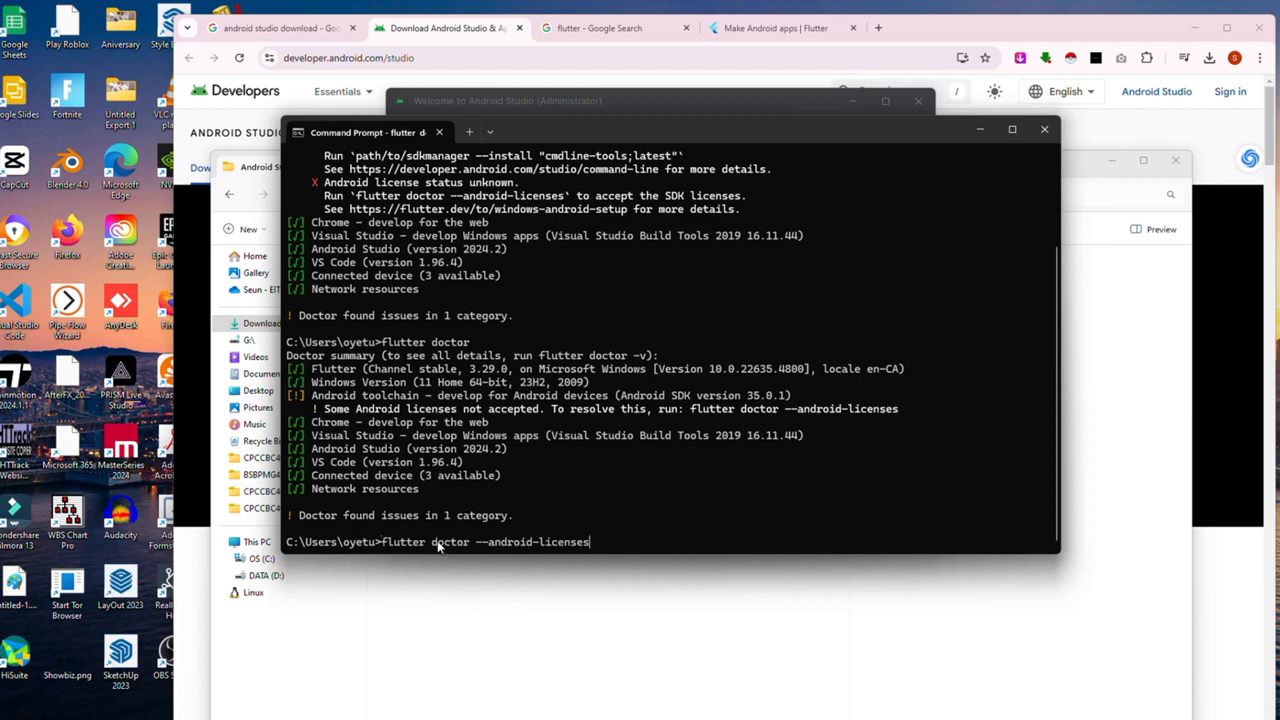
pyautogui.press('Return')
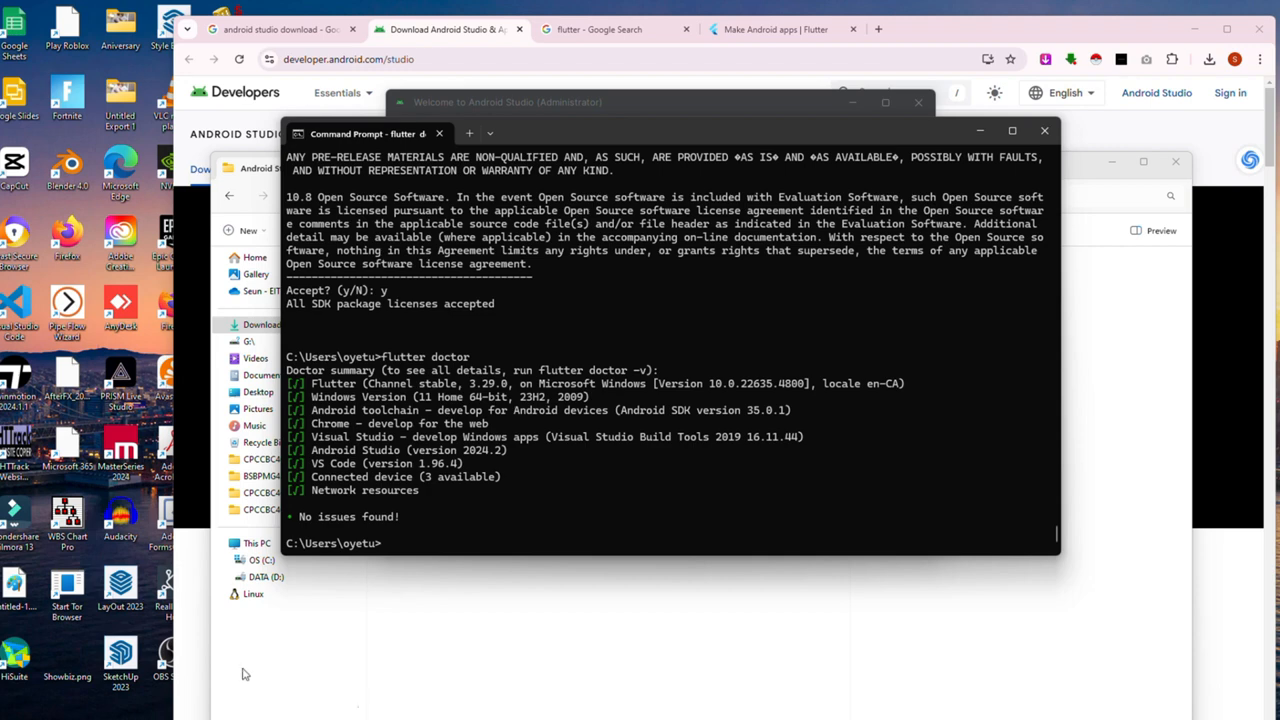
pyautogui.moveTo(424, 522); pyautogui.dragTo(208, 506)
# Step: Install the Flutter plugin (83.0.3) from the Plugins marketplace and postpone the IDE restart
pyautogui.click(389, 432)
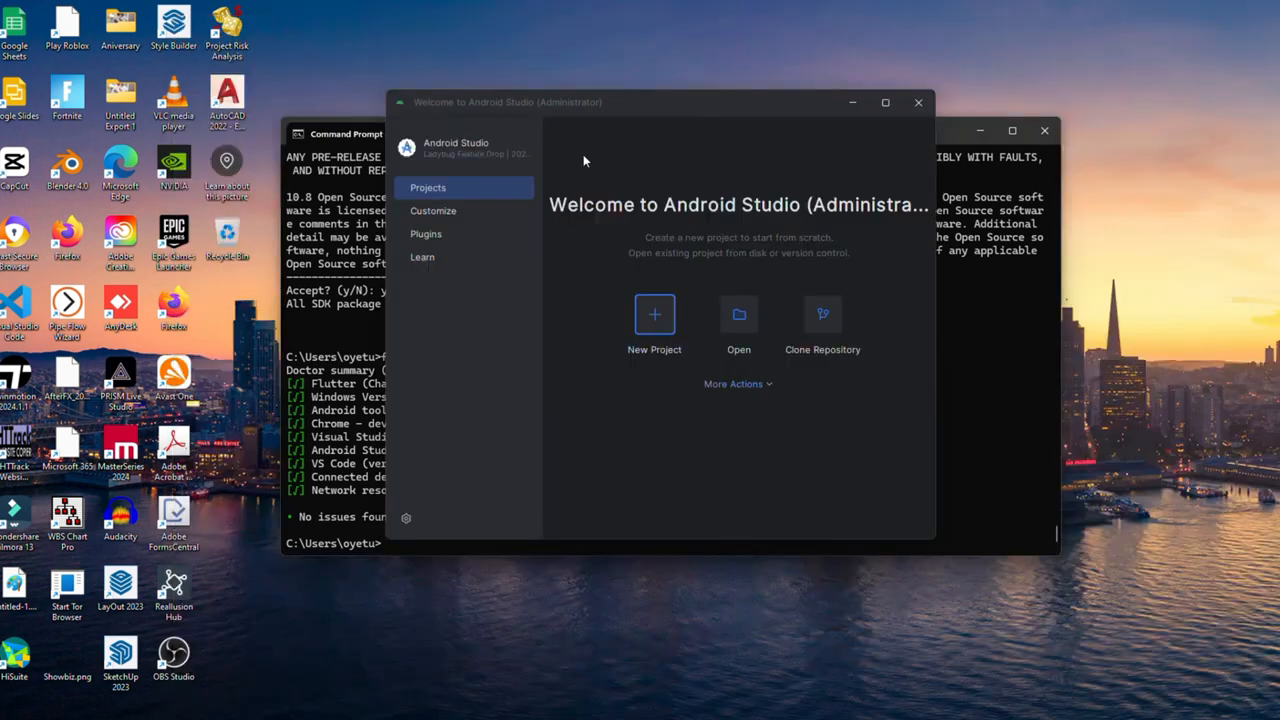
pyautogui.click(437, 238)
pyautogui.click(629, 167)
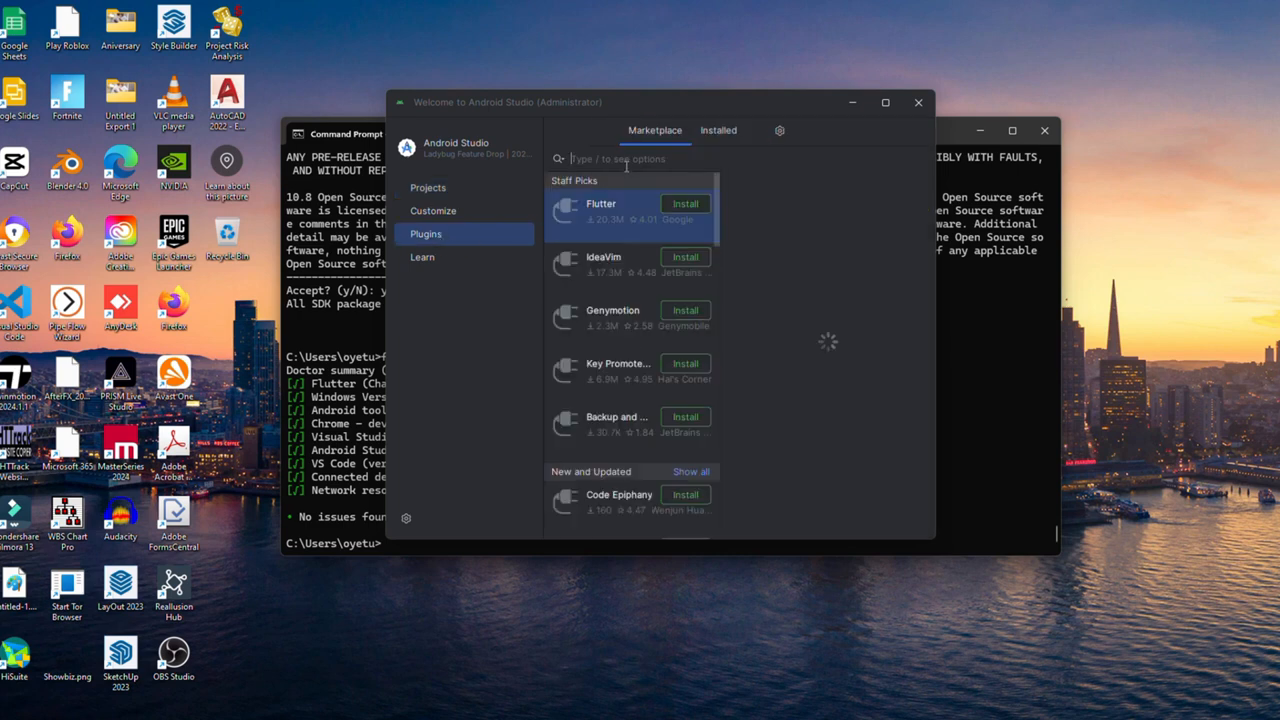
pyautogui.write('Flutter')
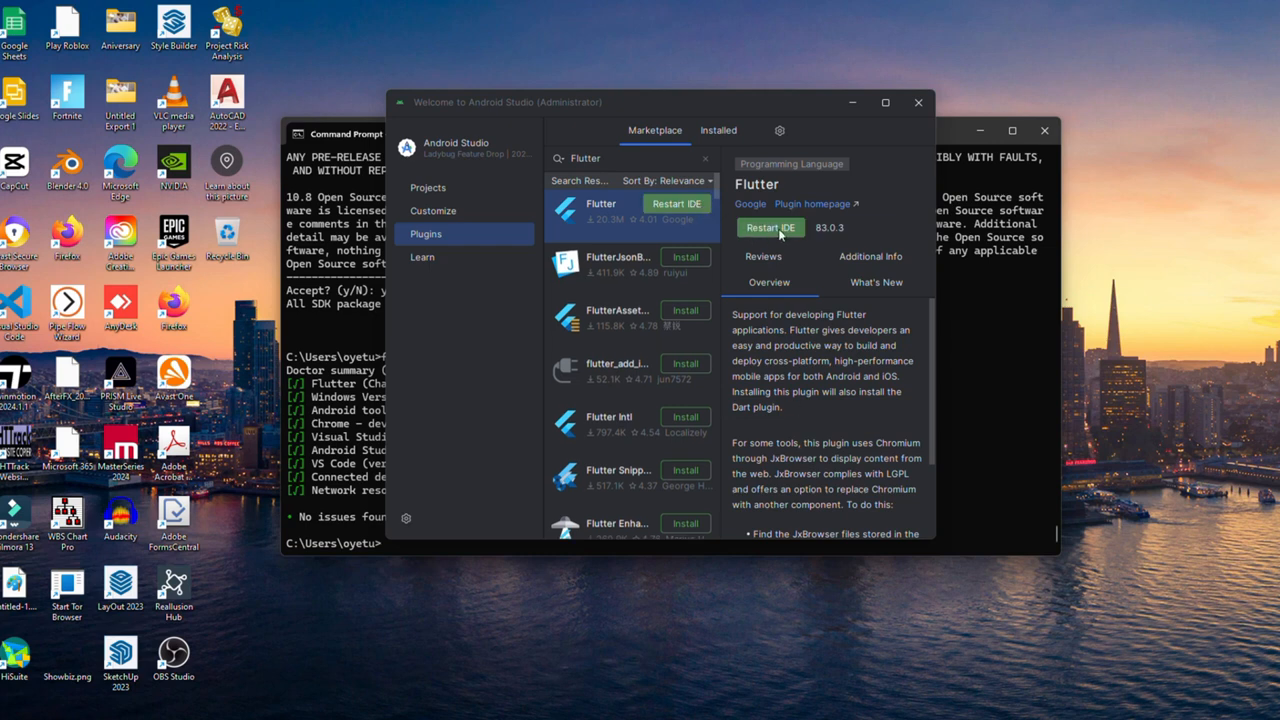
pyautogui.click(779, 229)
pyautogui.click(678, 342)
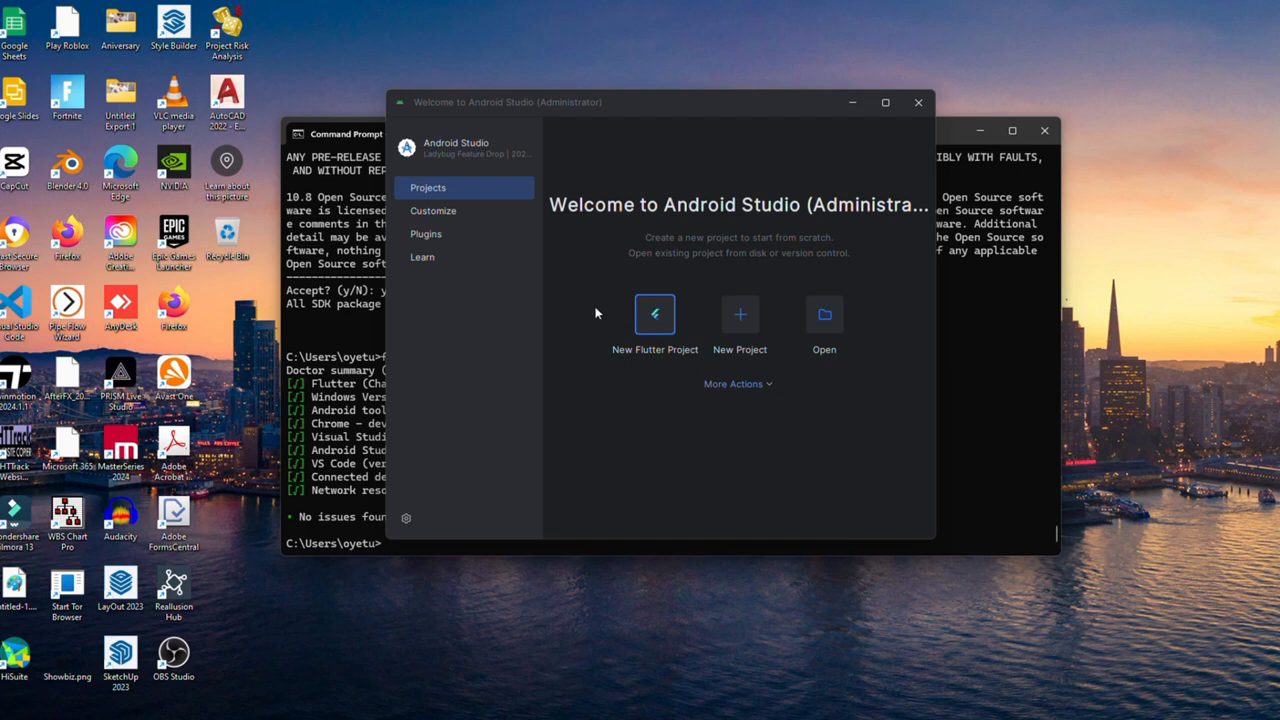
# Step: Start a Flutter project using SDK C:\Flutter\Scr\flutter_windows_3.29.0-stable\flutter and continue to settings
pyautogui.click(655, 316)
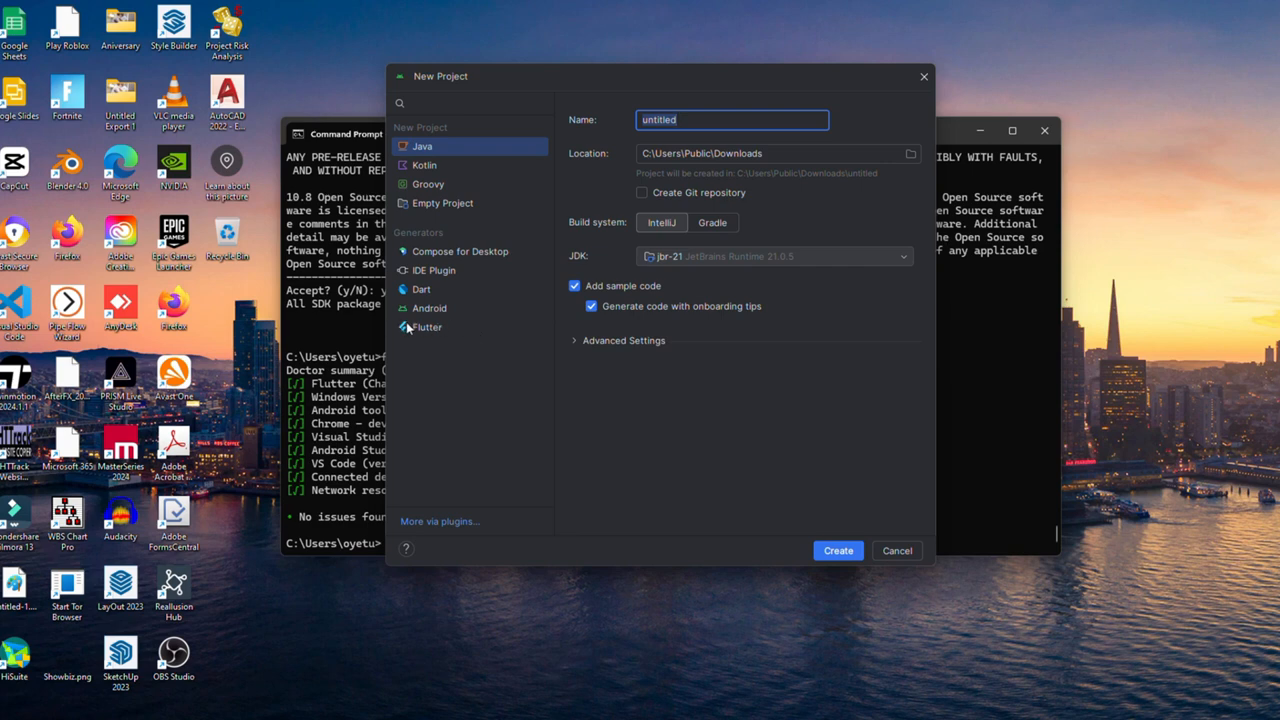
pyautogui.click(460, 327)
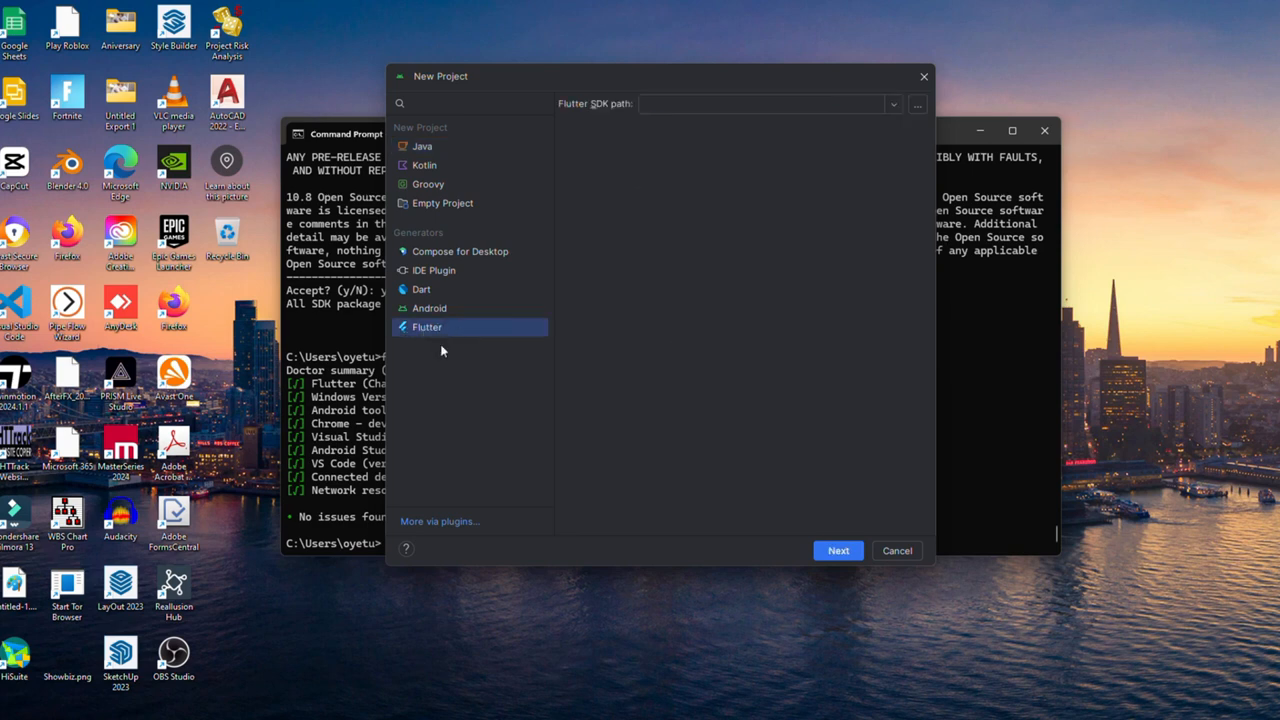
pyautogui.click(917, 104)
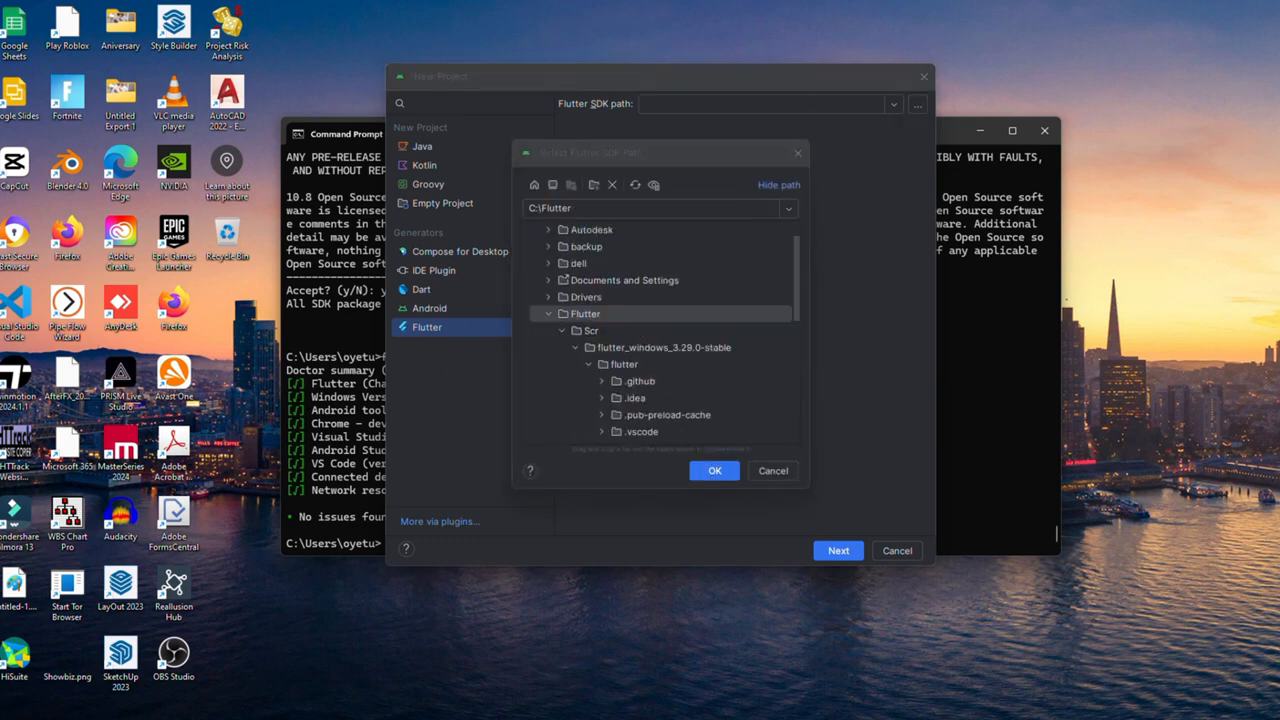
pyautogui.click(590, 364)
pyautogui.click(714, 471)
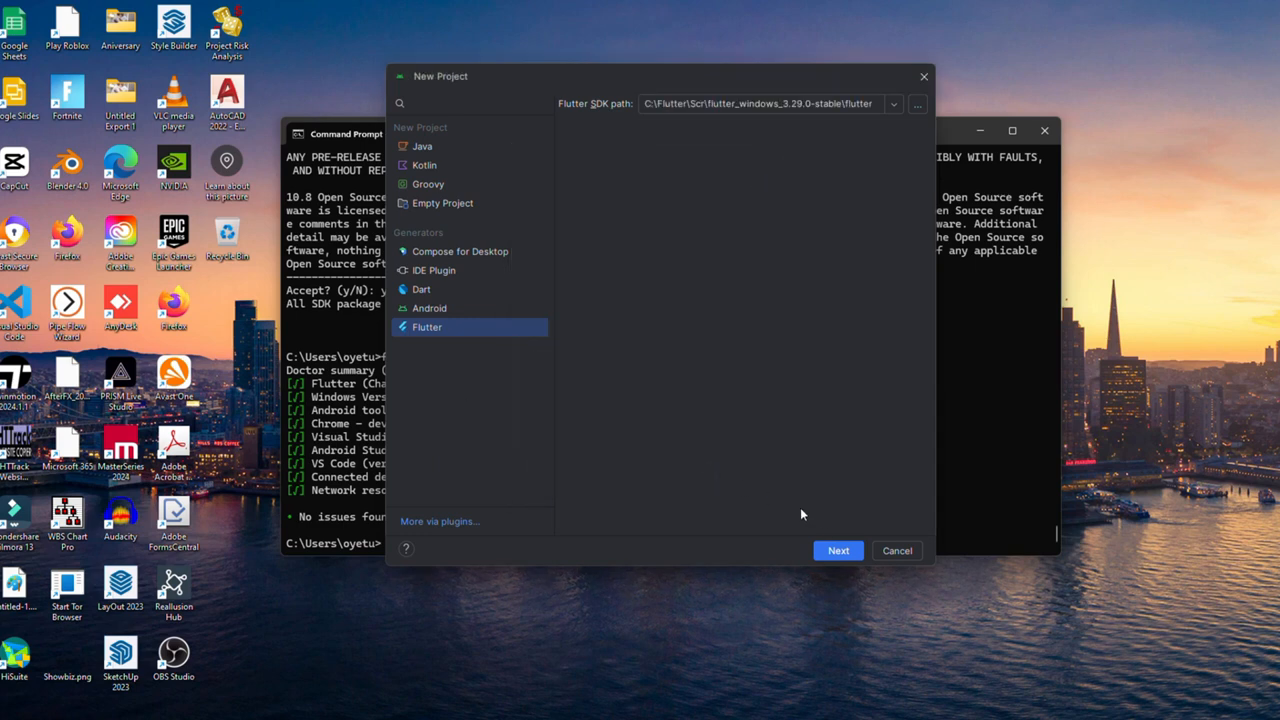
pyautogui.click(838, 550)
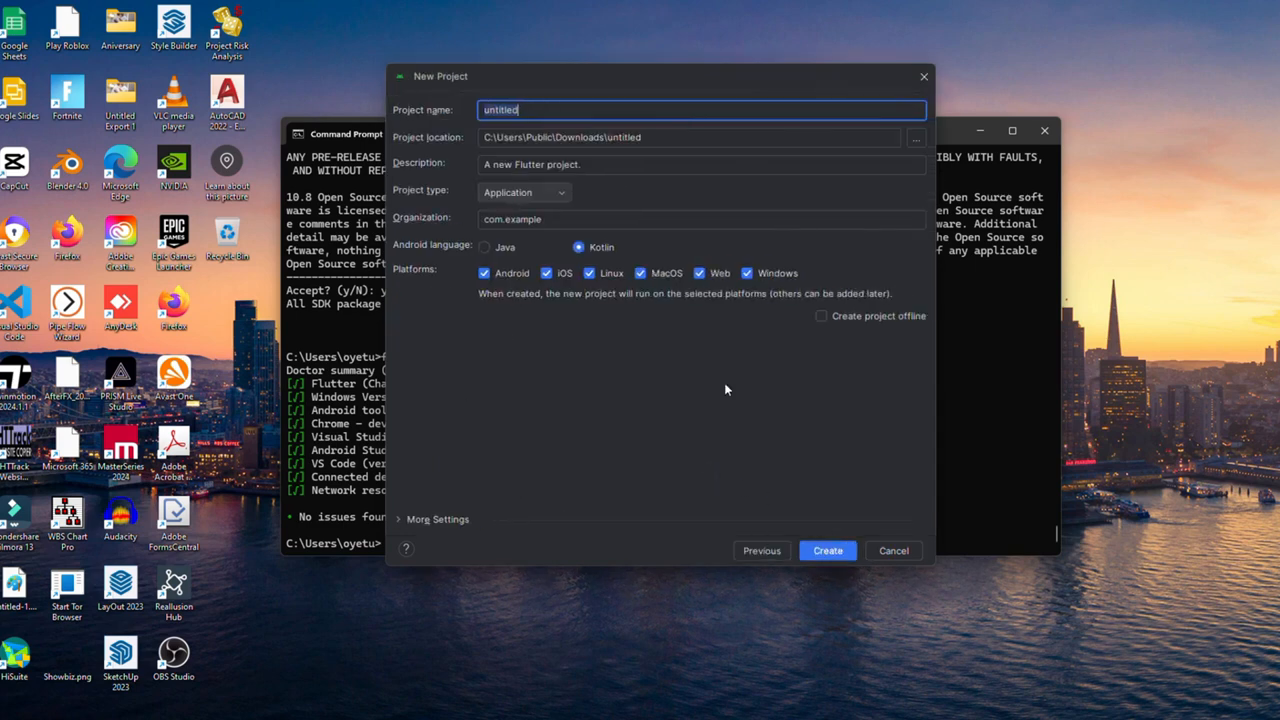
# Step: Name the project 'Test App', place it in a new D:\project folder, and create it
pyautogui.press('BackSpace')
pyautogui.write('Test App')
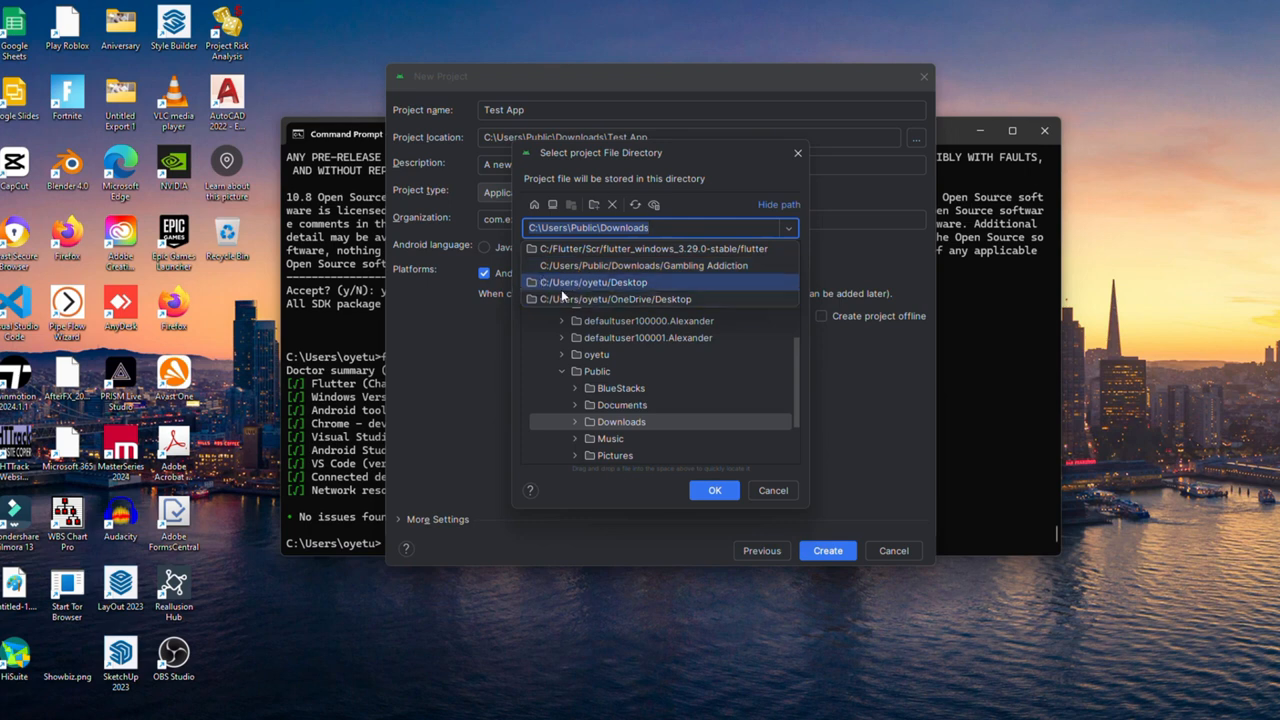
pyautogui.click(681, 387)
pyautogui.scroll(-3, 679, 388)
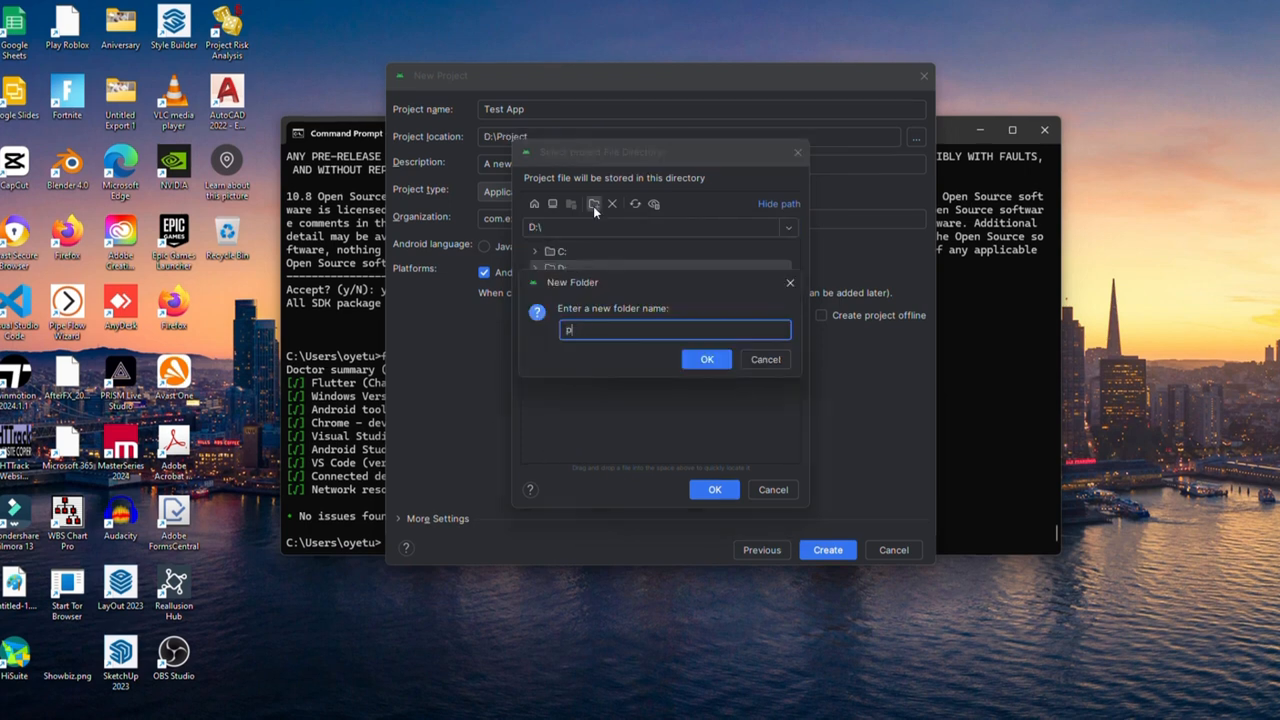
pyautogui.write('roject')
pyautogui.click(707, 359)
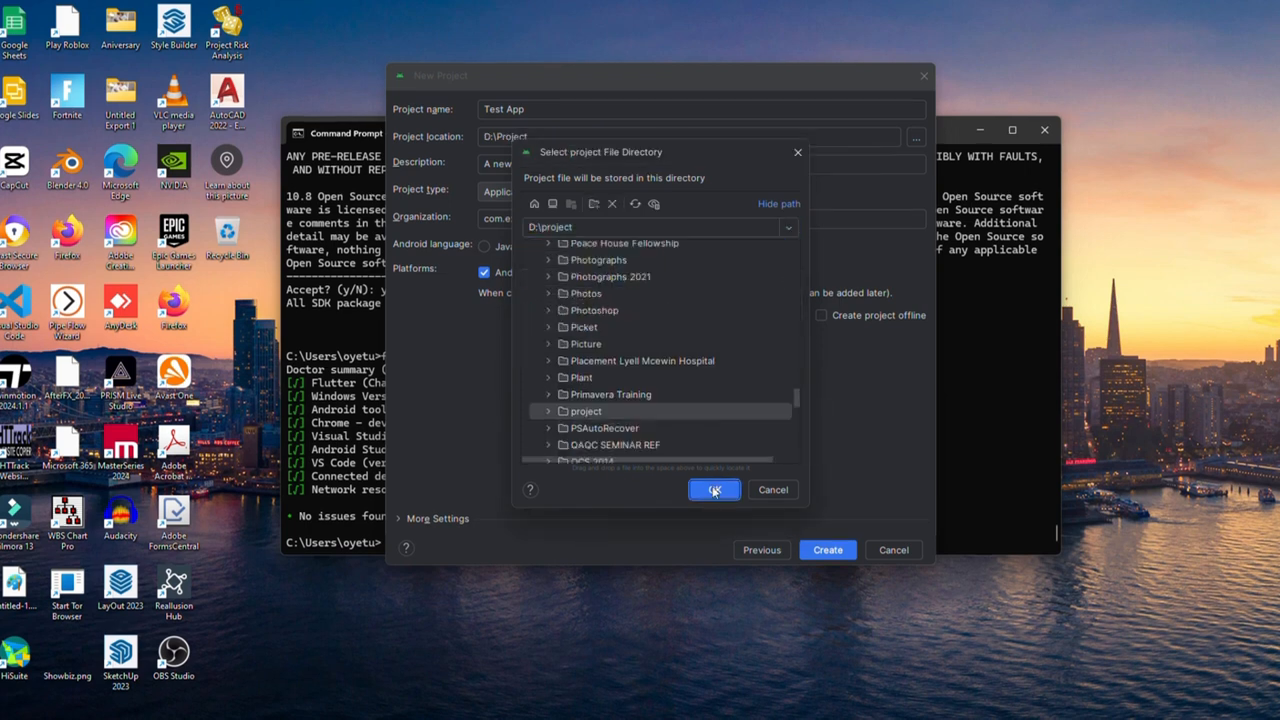
pyautogui.click(714, 489)
pyautogui.click(808, 552)
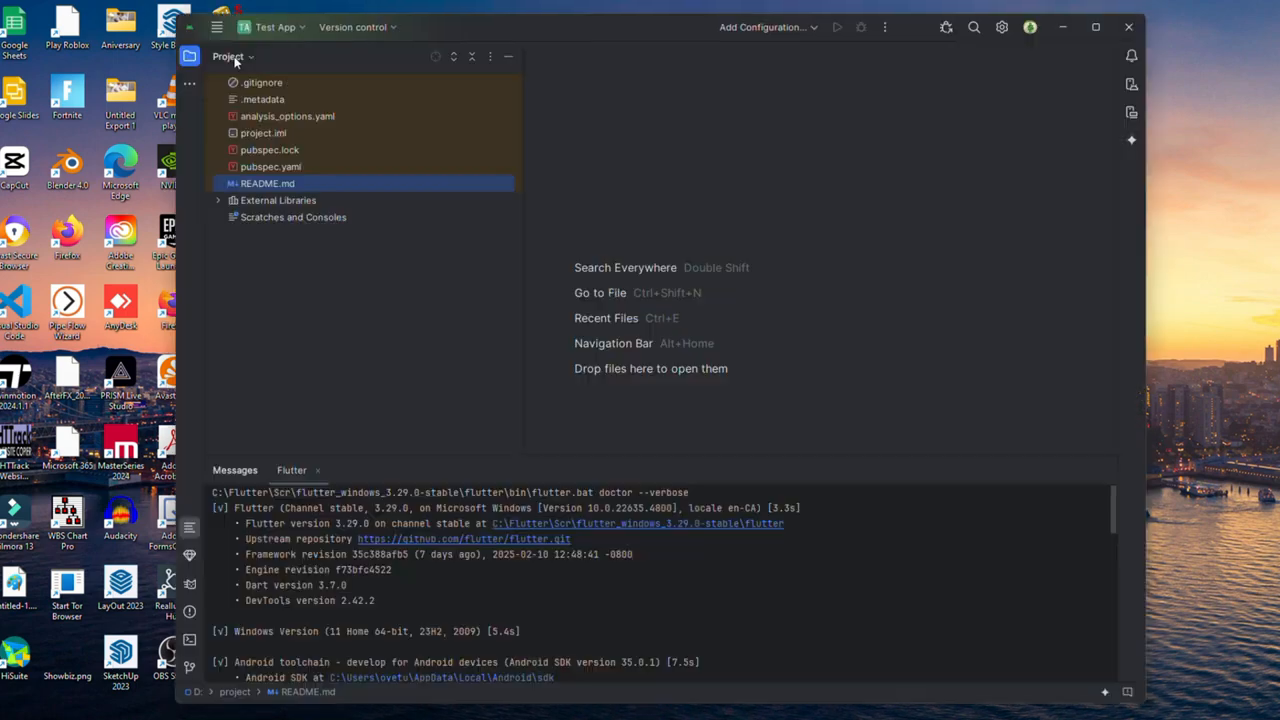
pyautogui.click(236, 60)
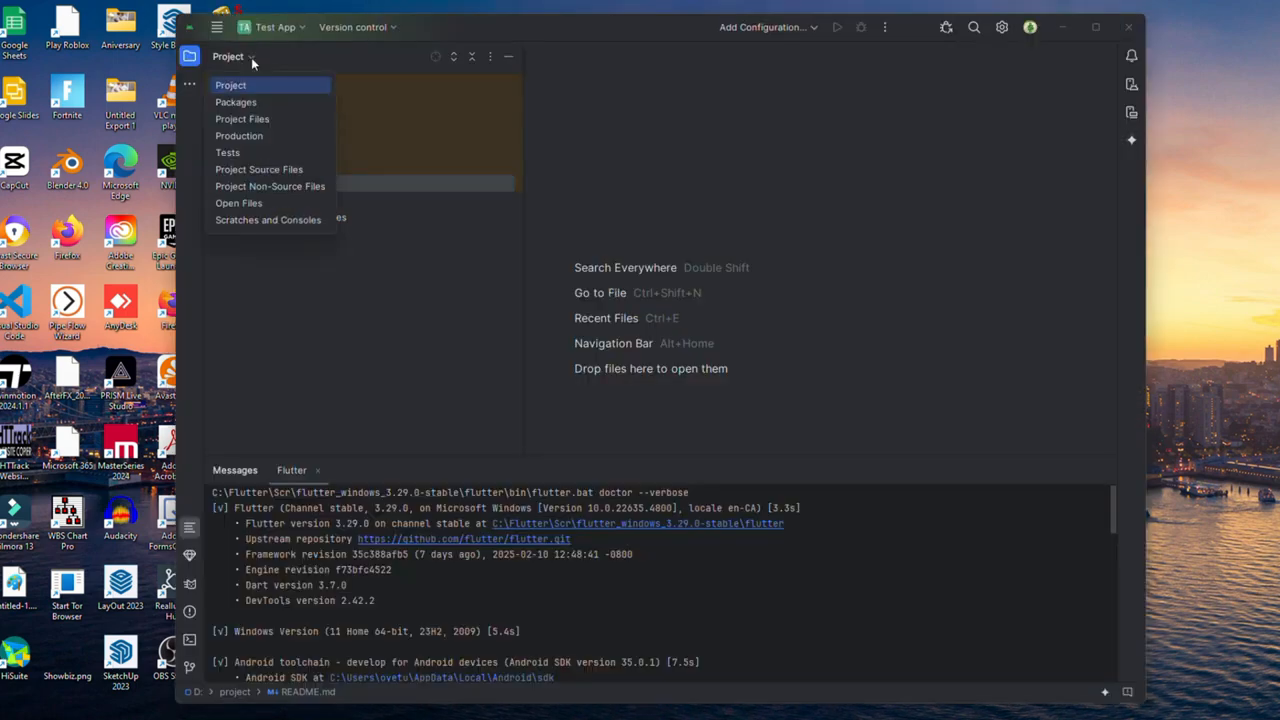
# Step: Switch the project tree to Project Files and open lib/main.dart in the editor
pyautogui.click(236, 119)
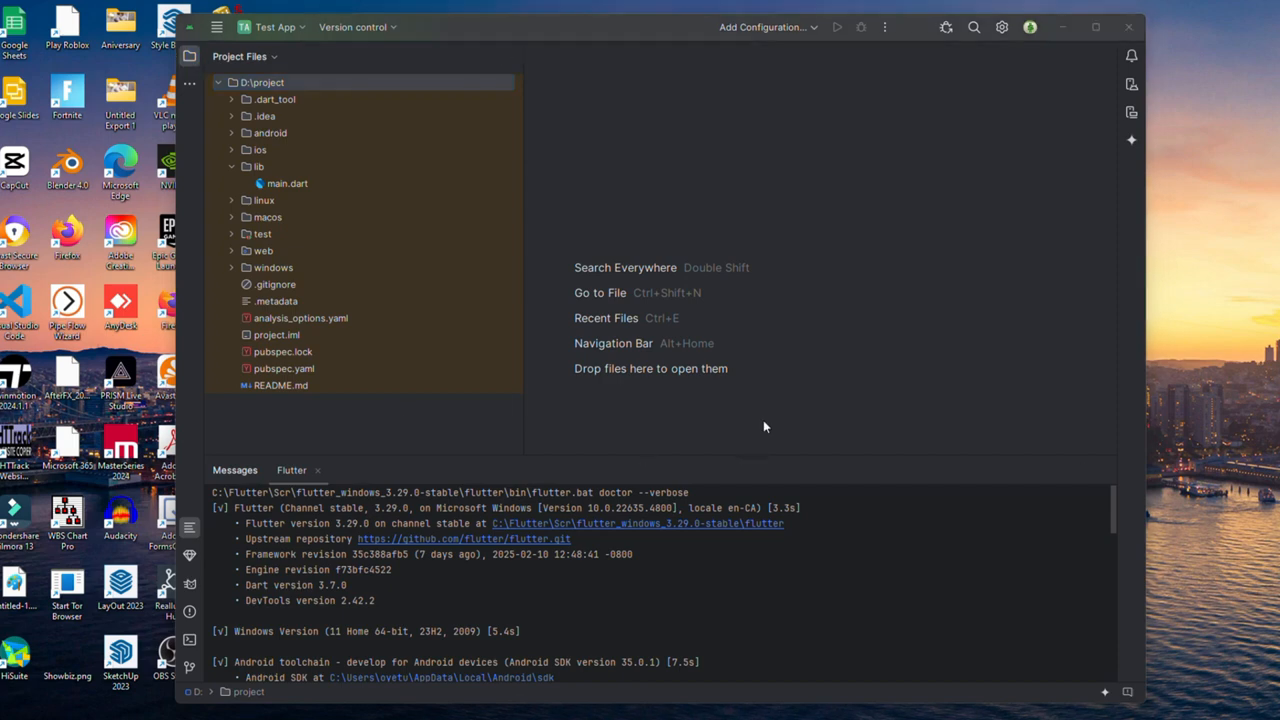
pyautogui.click(287, 184)
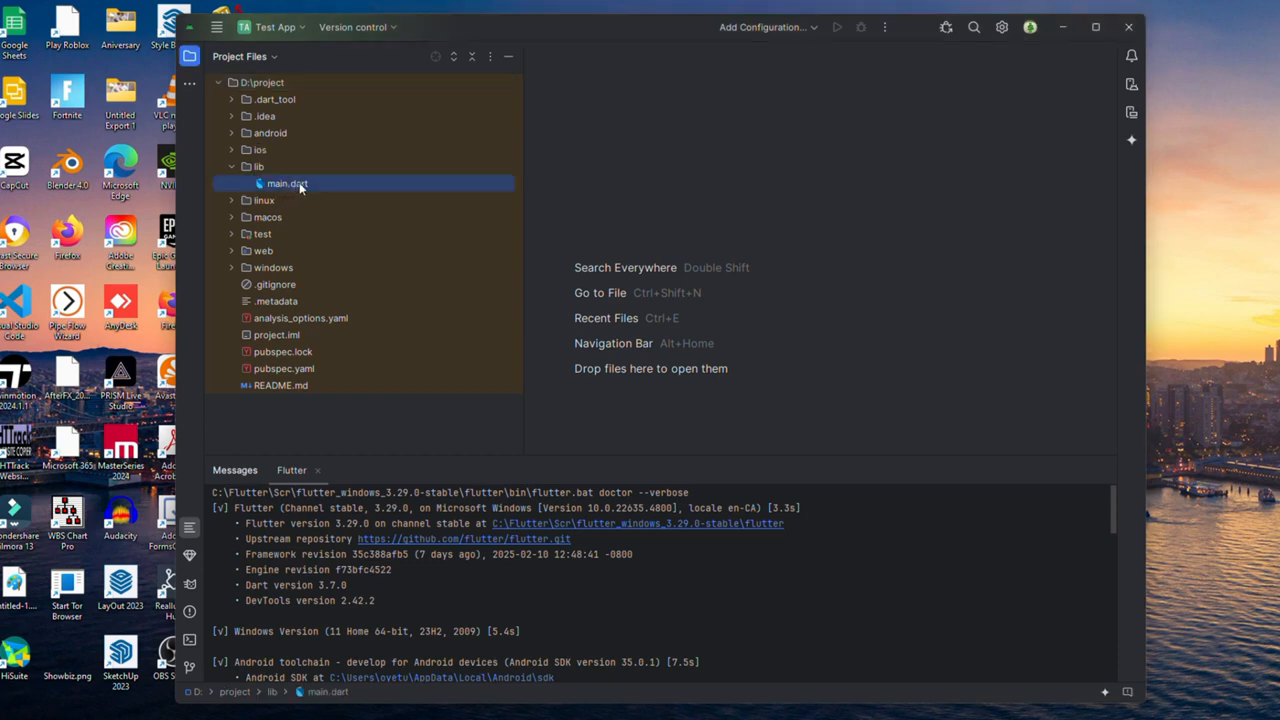
pyautogui.doubleClick(287, 184)
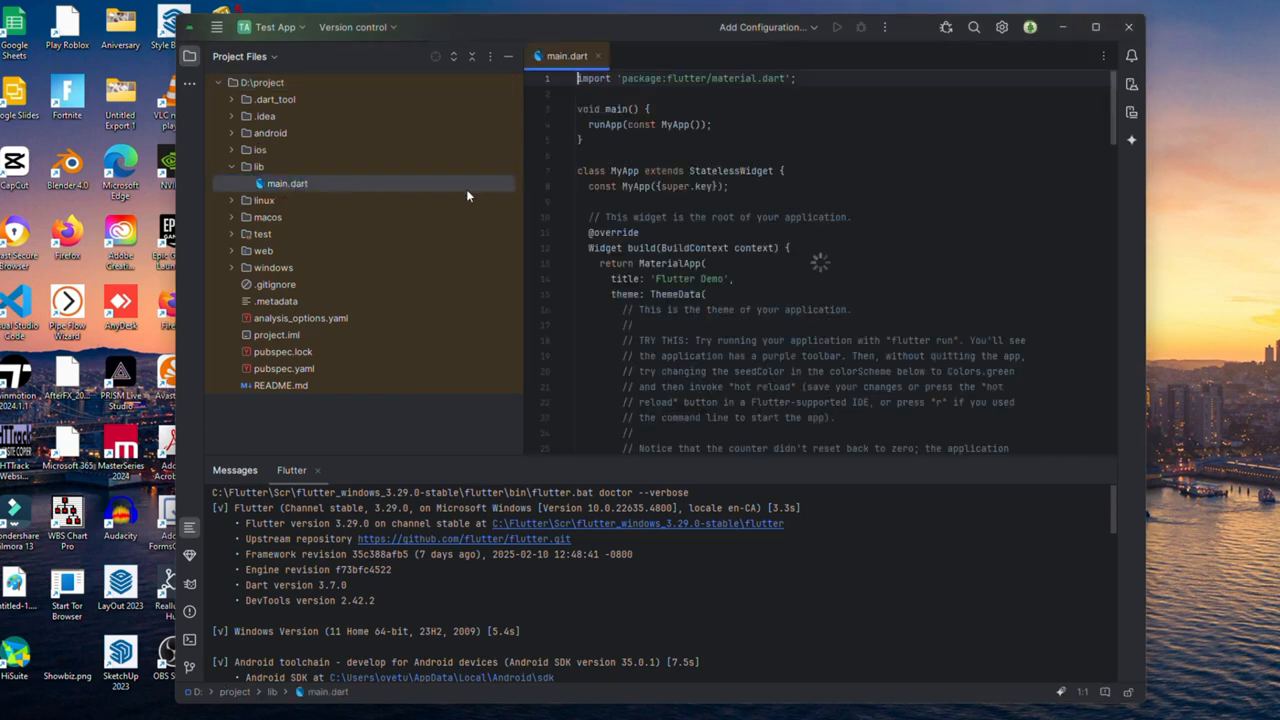
pyautogui.scroll(-12, 705, 178)
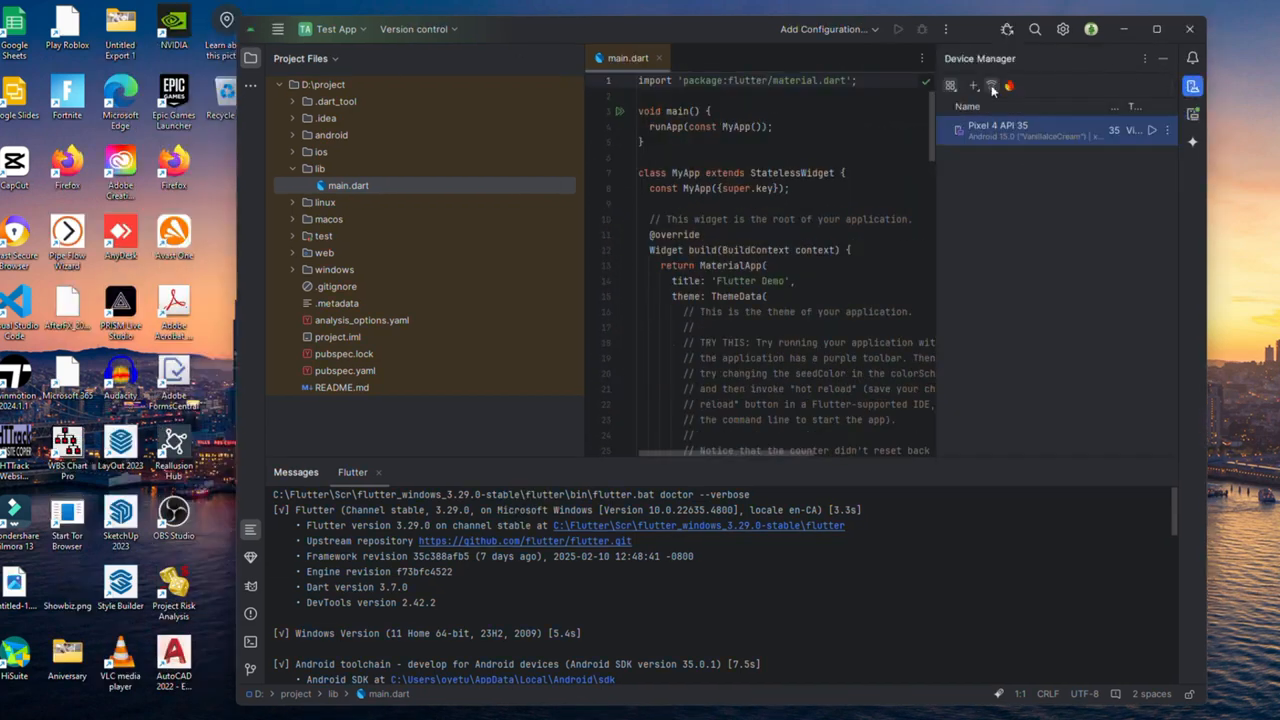
# Step: Create a Pixel 8 virtual device with the downloaded Tiramisu (Android 13, API 33) system image
pyautogui.click(975, 85)
pyautogui.click(1020, 102)
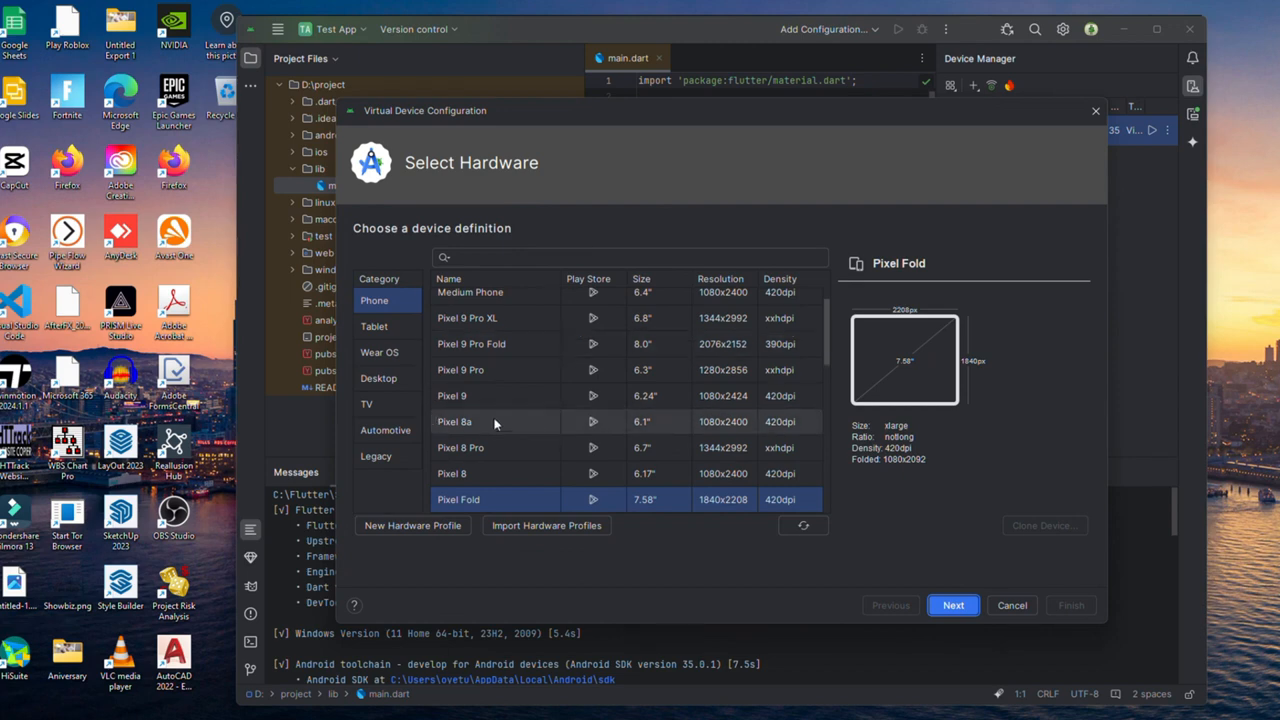
pyautogui.scroll(1, 495, 420)
pyautogui.scroll(-5, 529, 373)
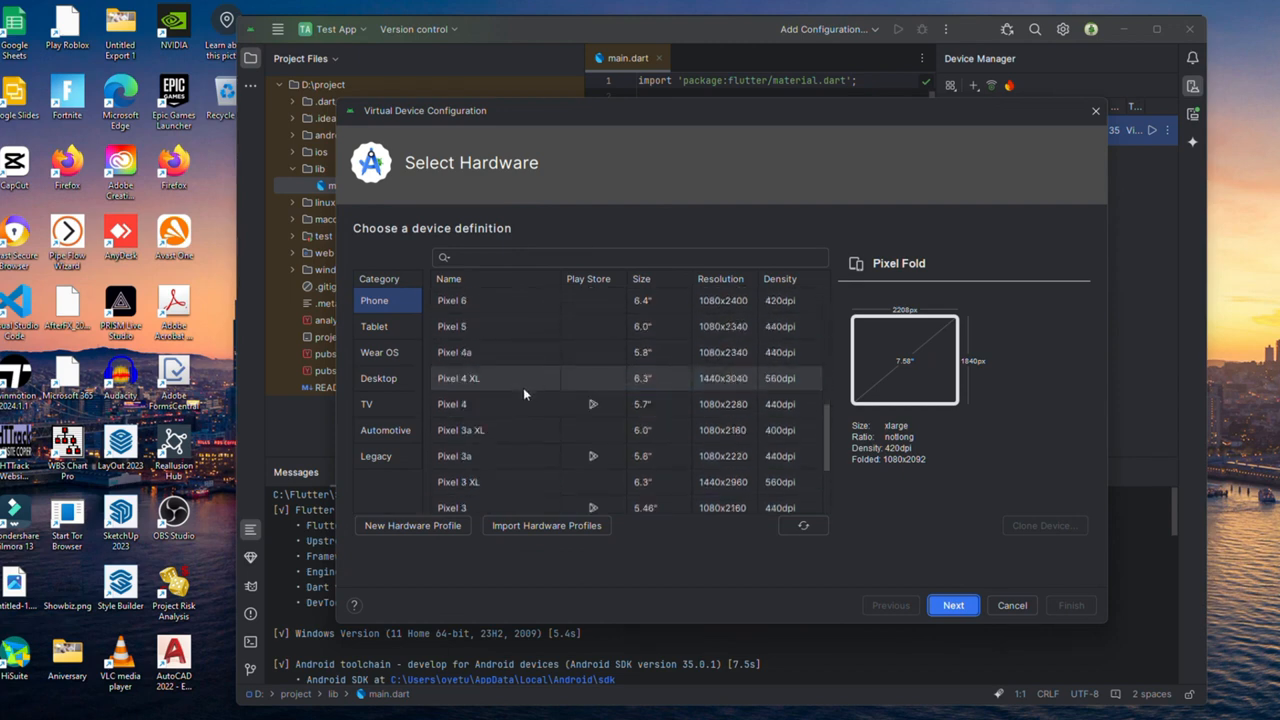
pyautogui.click(477, 402)
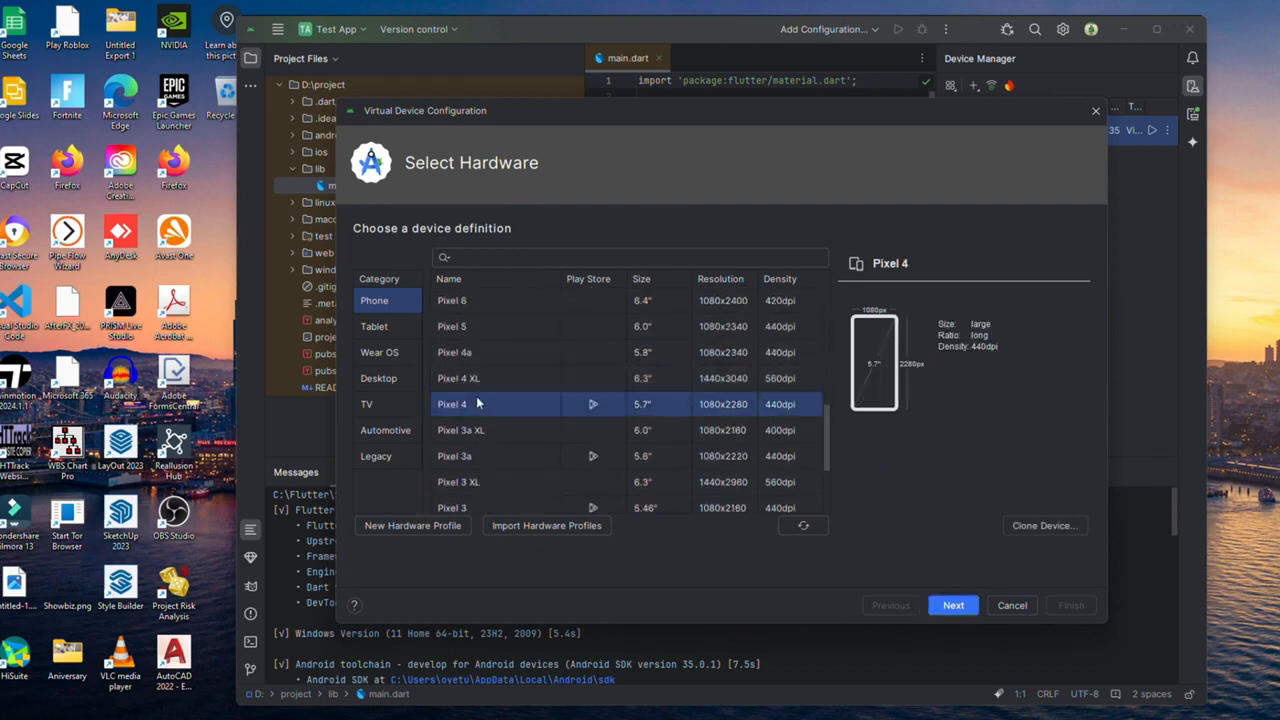
pyautogui.scroll(3, 482, 318)
pyautogui.click(479, 350)
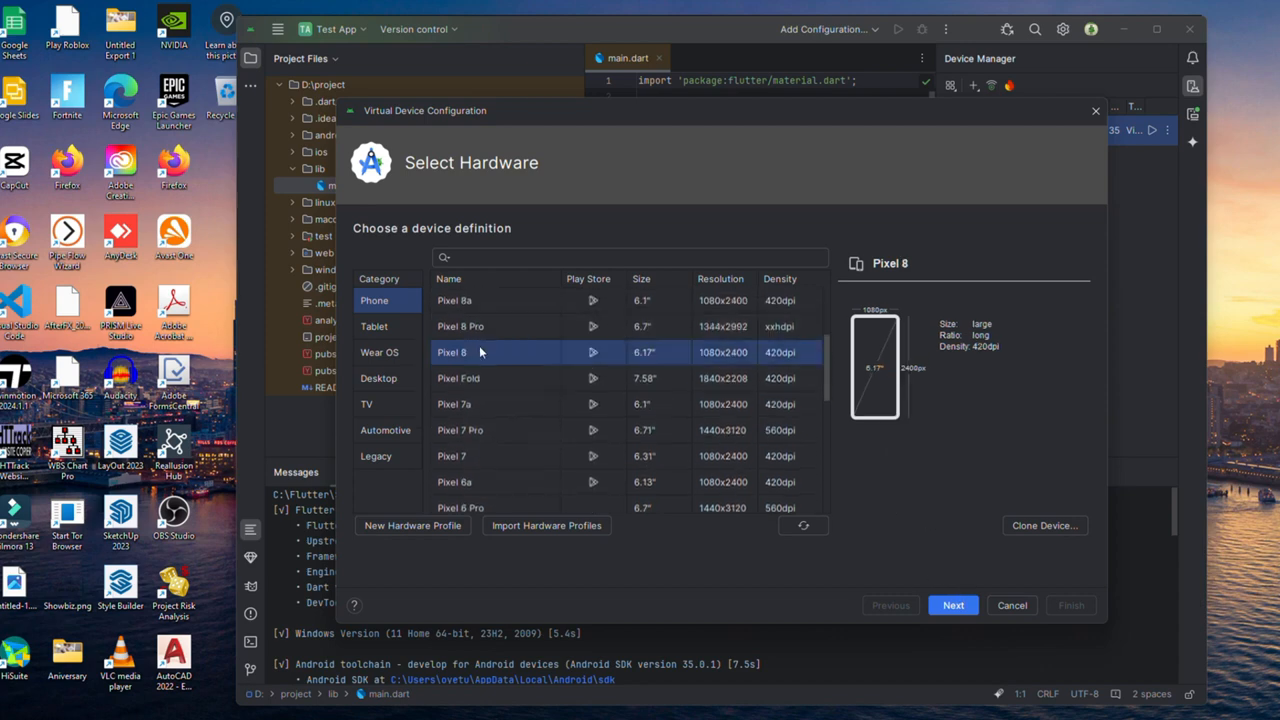
pyautogui.click(953, 608)
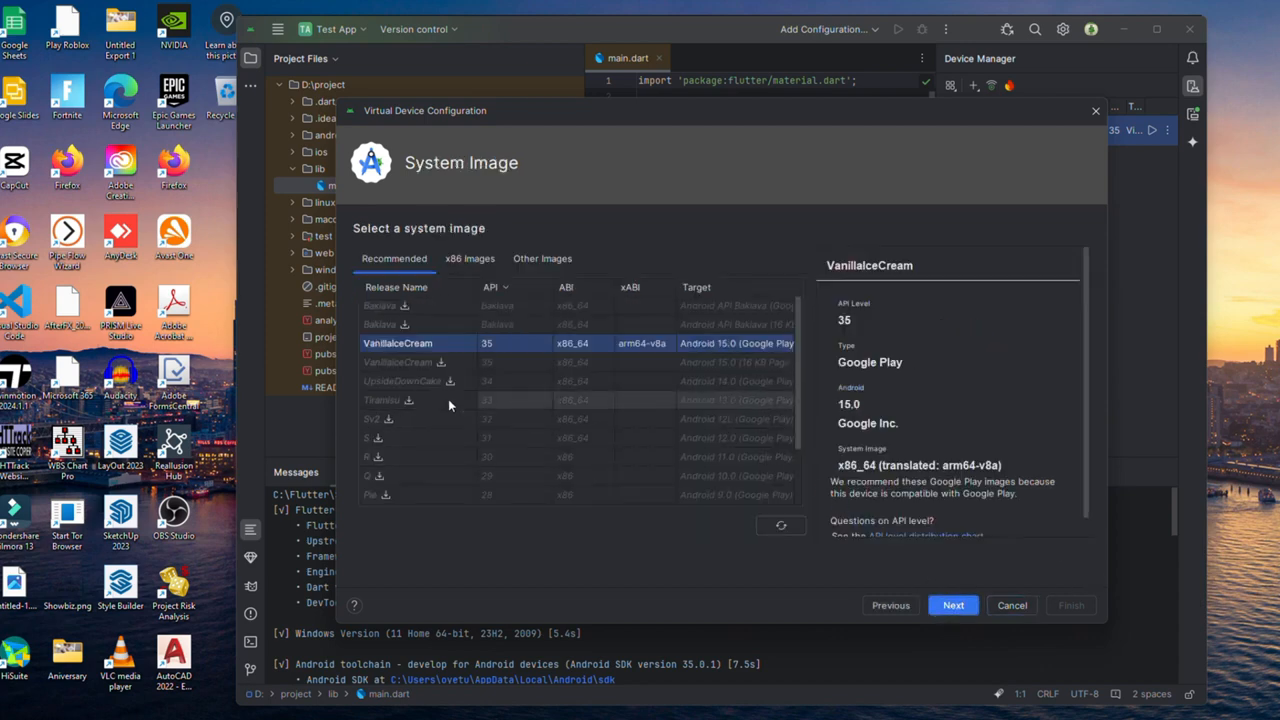
pyautogui.click(409, 400)
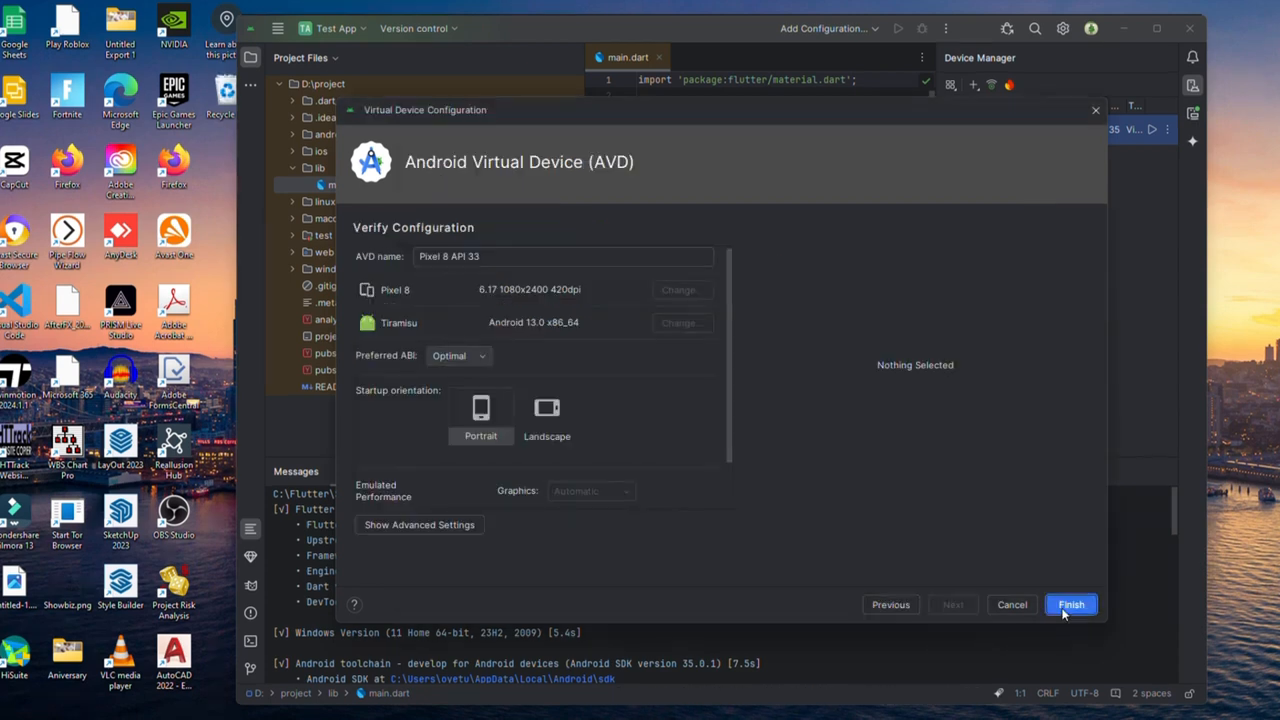
pyautogui.click(1066, 607)
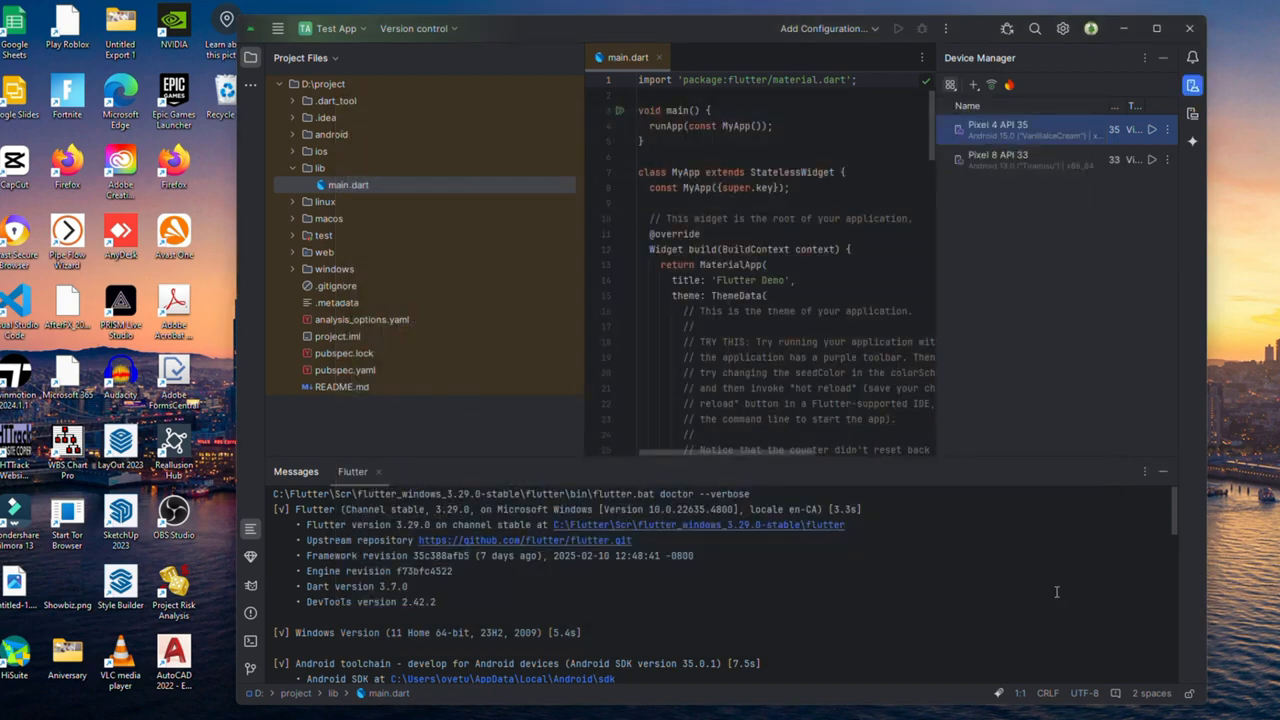
# Step: Boot the Pixel 8 API 33 emulator, declining the crash report, and run main.dart on it
pyautogui.click(1152, 160)
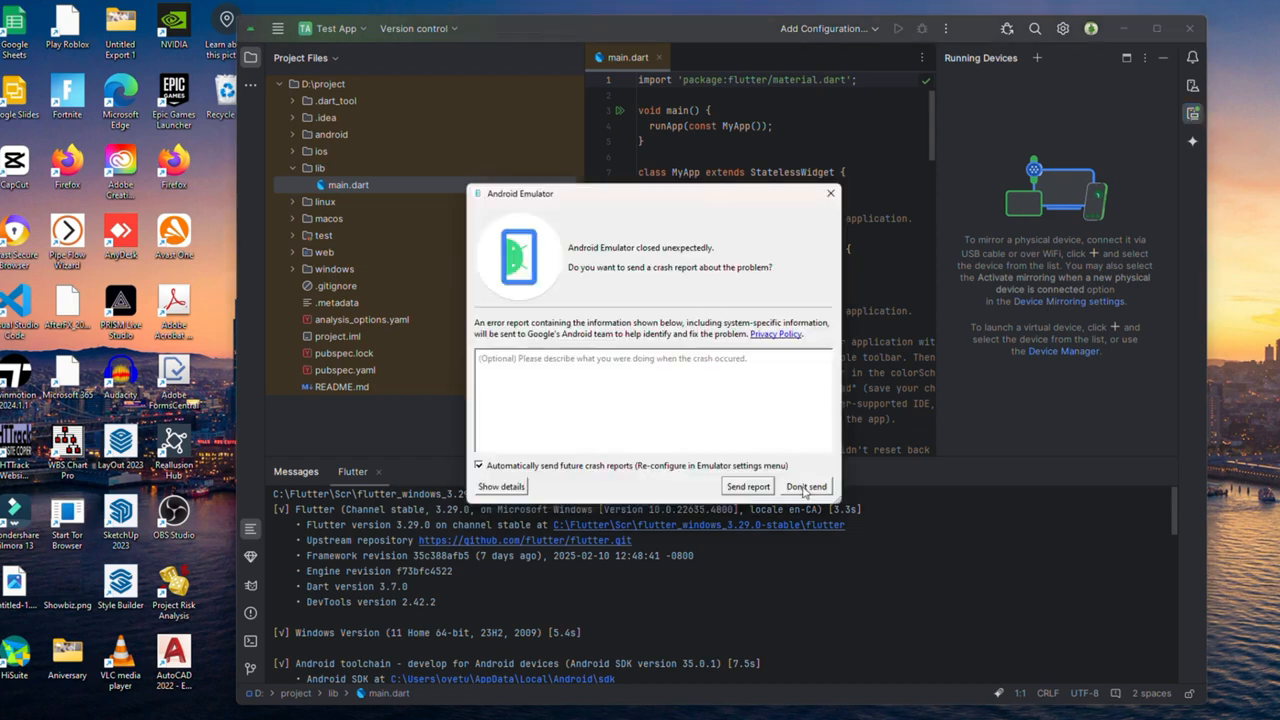
pyautogui.click(806, 490)
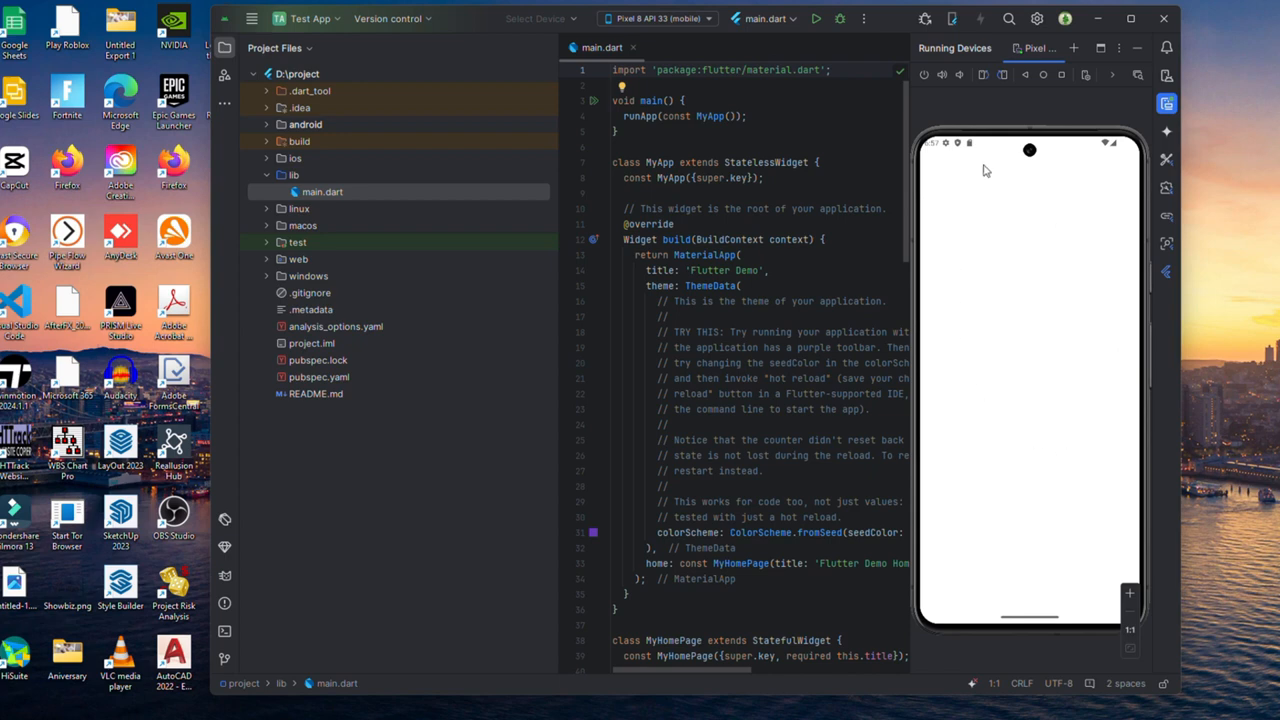
pyautogui.click(396, 190)
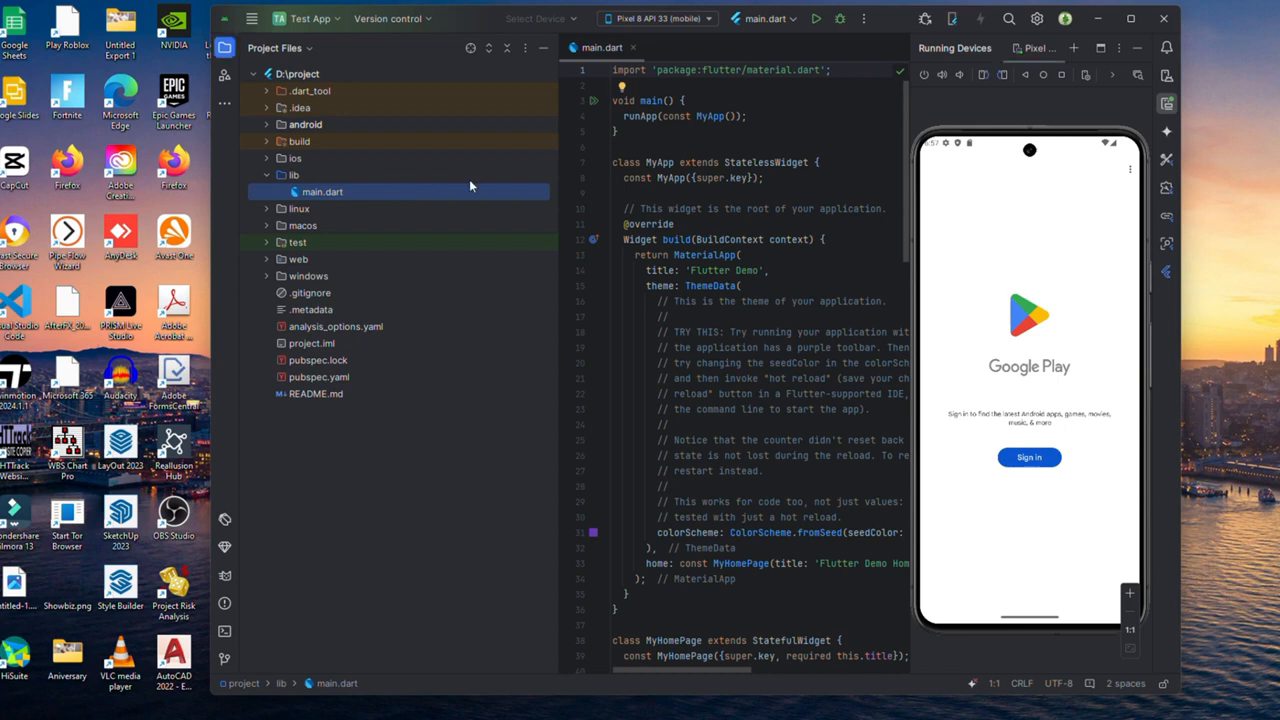
pyautogui.click(816, 20)
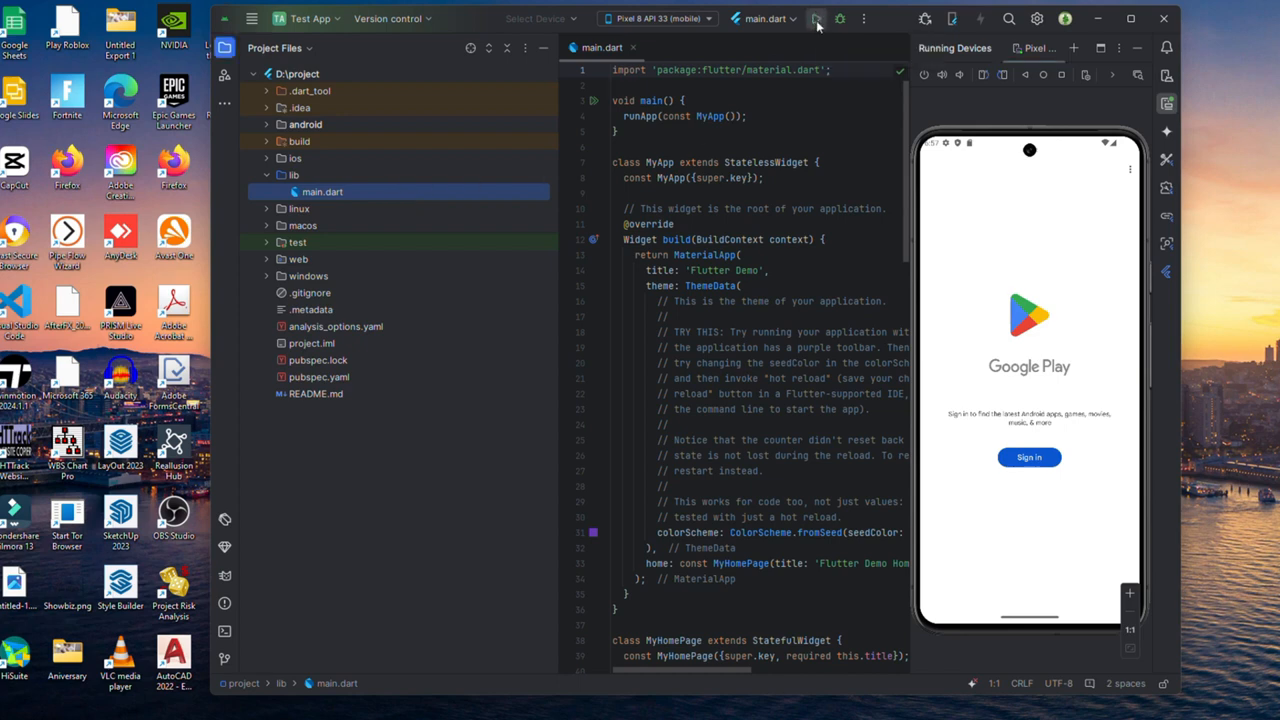